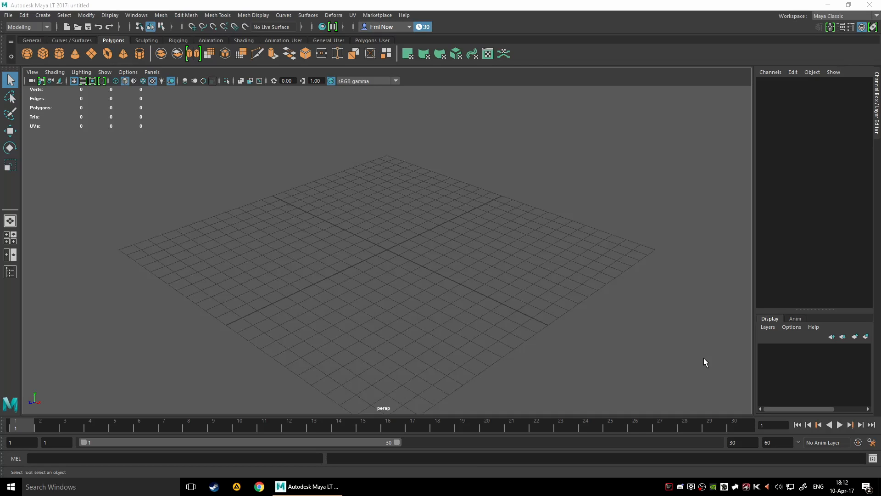
- Try other menu sets, including Rigging and Shading, and return to the Modeling menu set
left_click(535, 4)
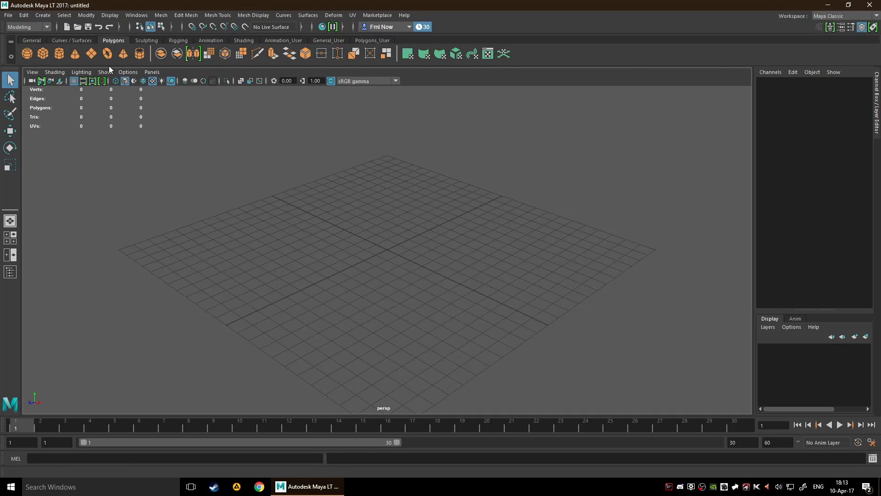
left_click(43, 26)
left_click(38, 45)
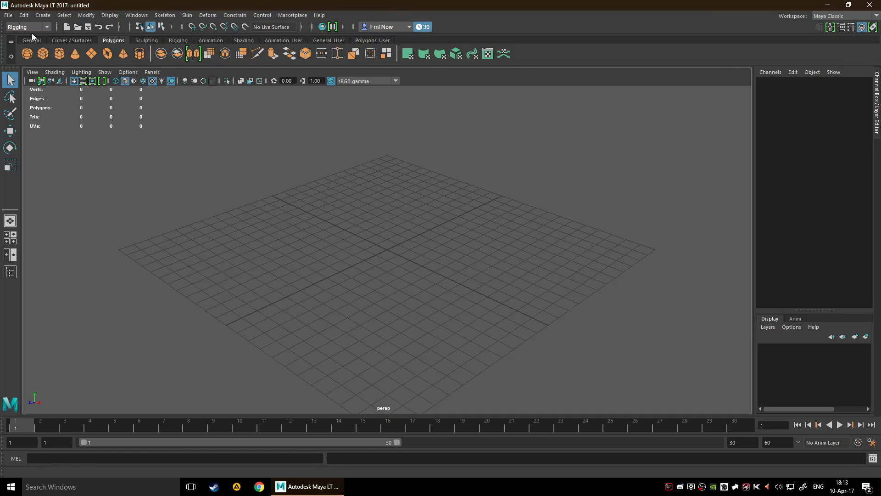
left_click(38, 26)
left_click(36, 54)
left_click(31, 29)
left_click(37, 70)
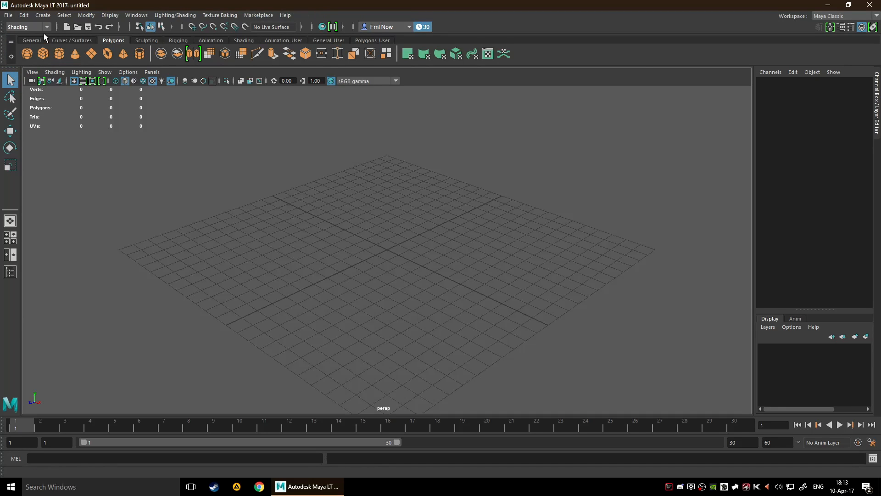
left_click(40, 29)
left_click(38, 37)
- Try the Modeling - Expert workspace and restore the Maya Classic workspace
left_click(826, 15)
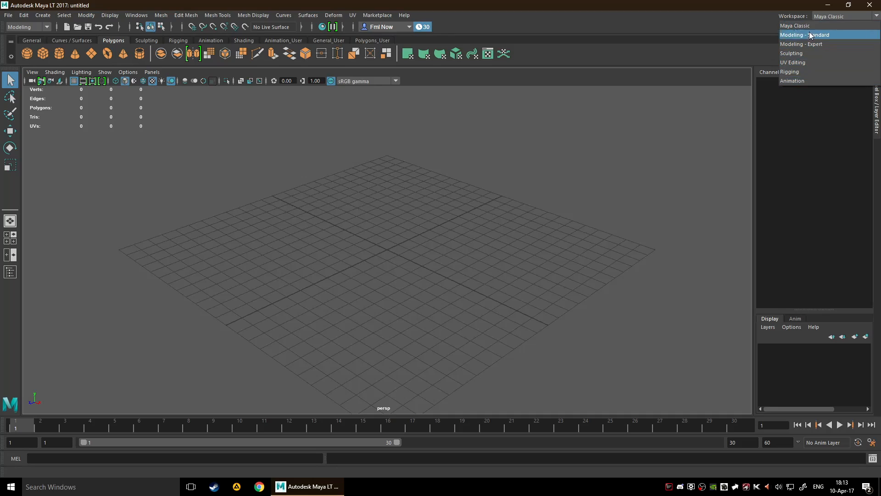
left_click(835, 45)
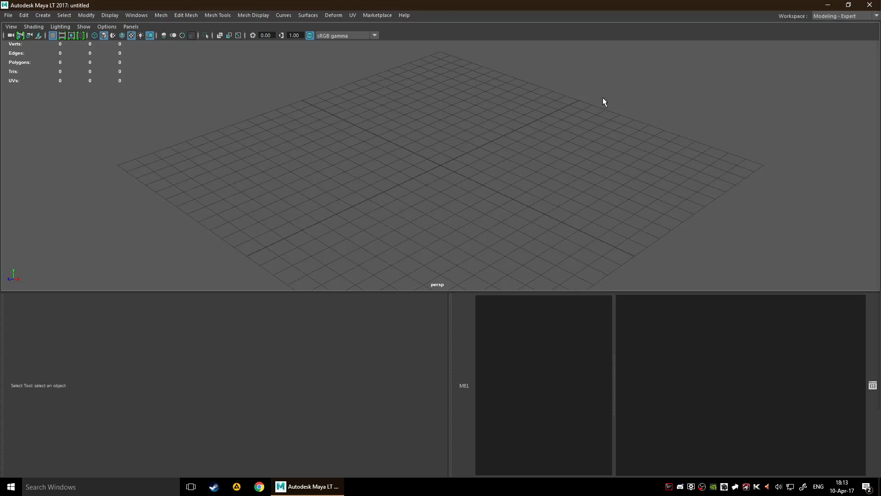
left_click(844, 17)
left_click(843, 25)
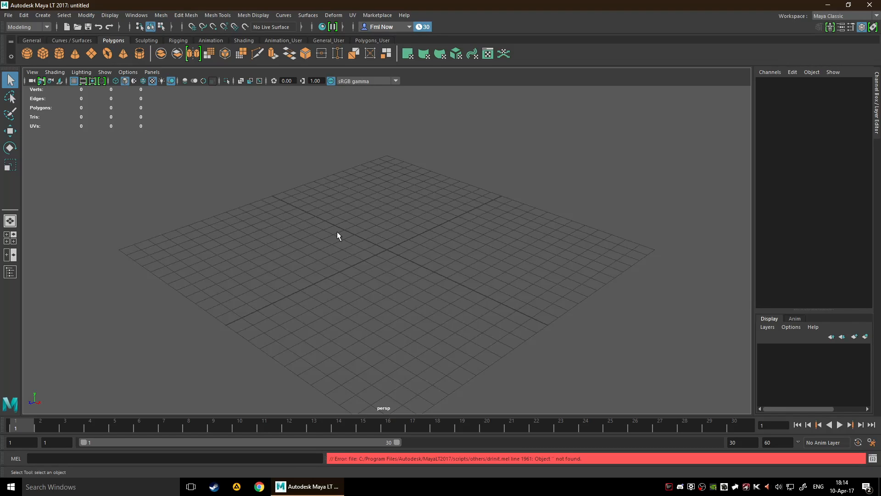
- Create a polygon torus at the center of the grid
left_click(109, 55)
scroll(367, 289, "up", 6)
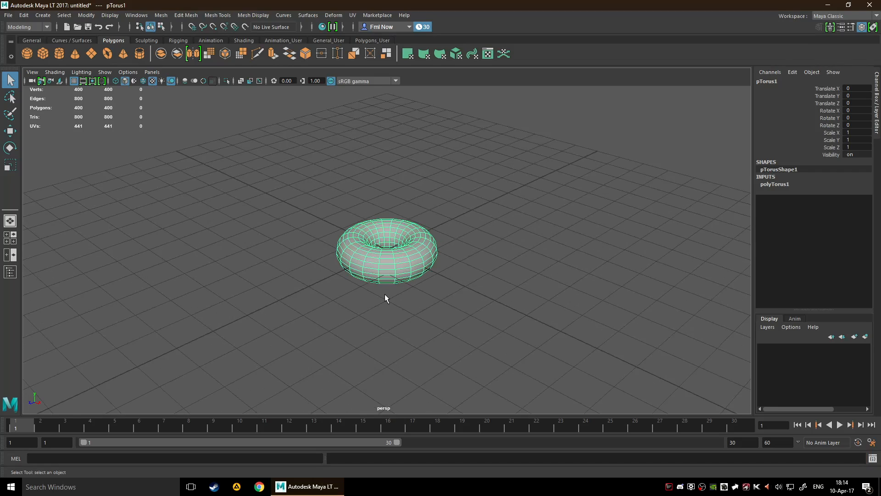
scroll(423, 285, "down", 4)
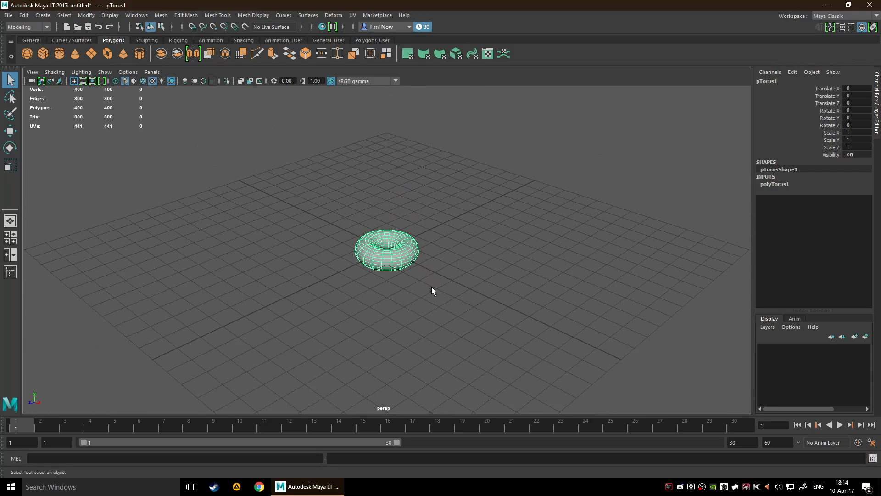
scroll(431, 287, "up", 2)
scroll(431, 286, "down", 2)
scroll(431, 290, "up", 4)
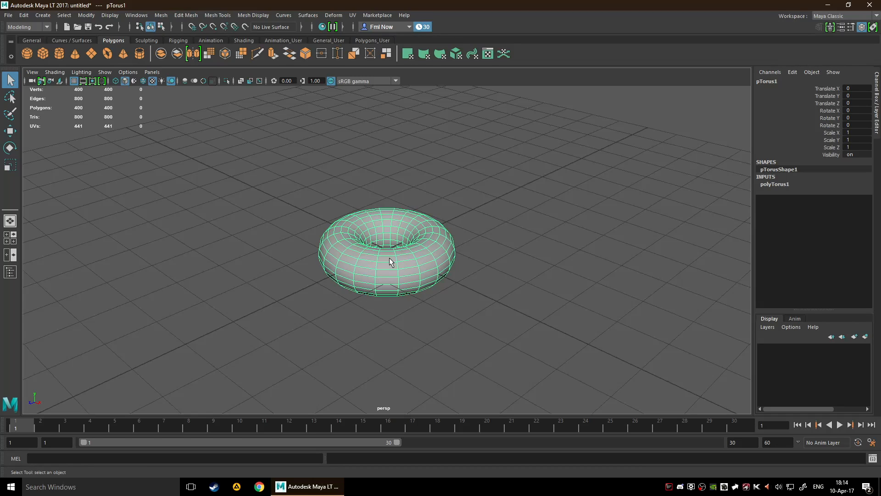
left_click_drag(400, 260, 403, 277, "alt")
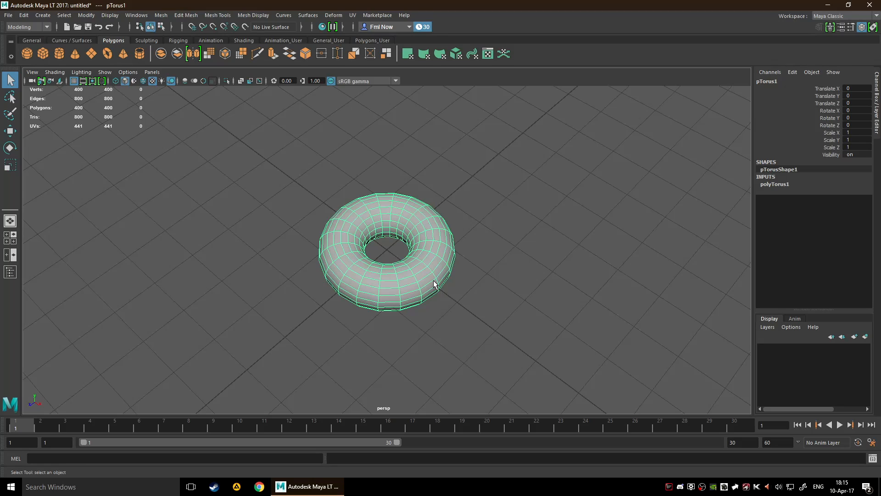
scroll(434, 285, "up", 2)
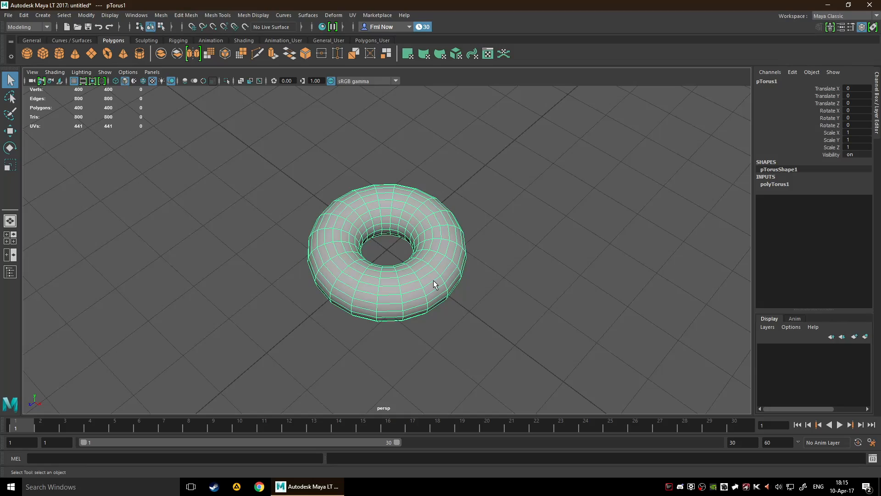
- Try the Move tool on the torus, shifting it in the XZ plane and along the Z axis, and undo the moves
key("w")
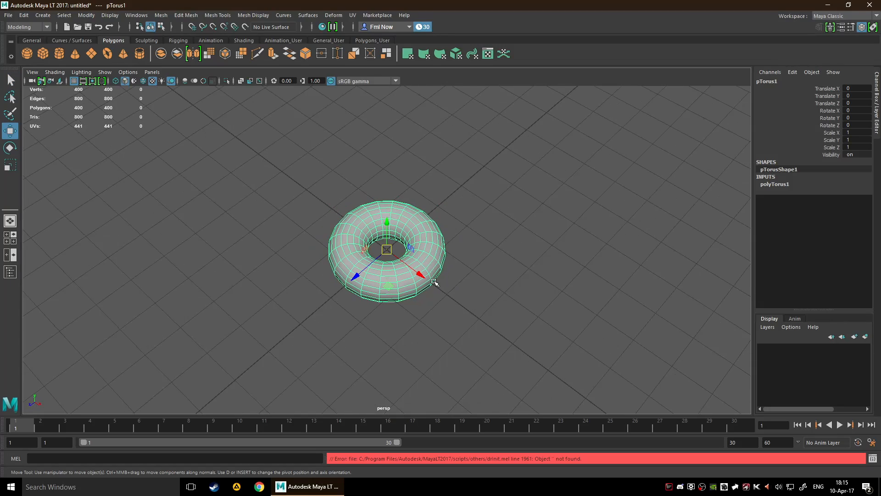
left_click_drag(466, 282, 367, 290, "alt")
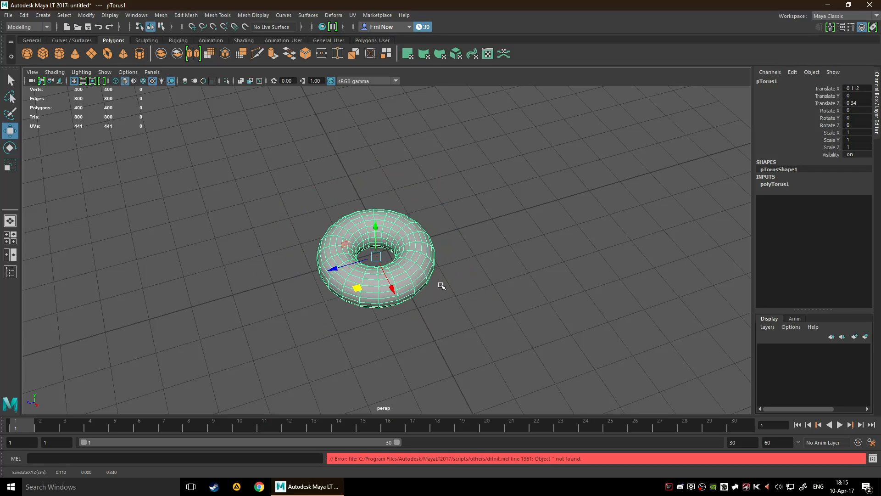
key("ctrl+z")
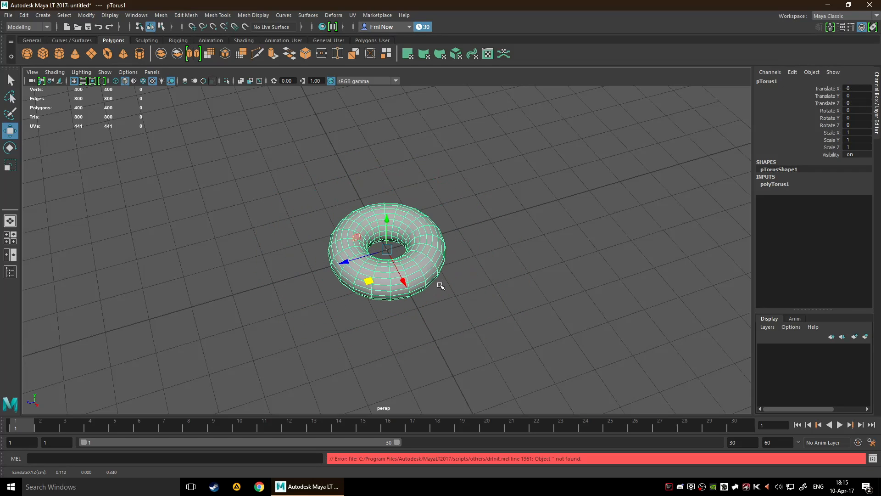
left_click(346, 262)
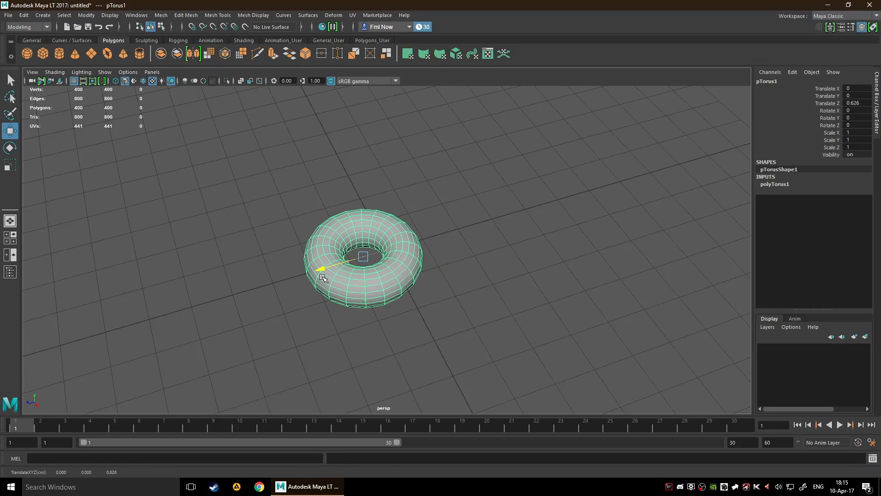
left_click_drag(279, 292, 331, 264)
key("ctrl+z")
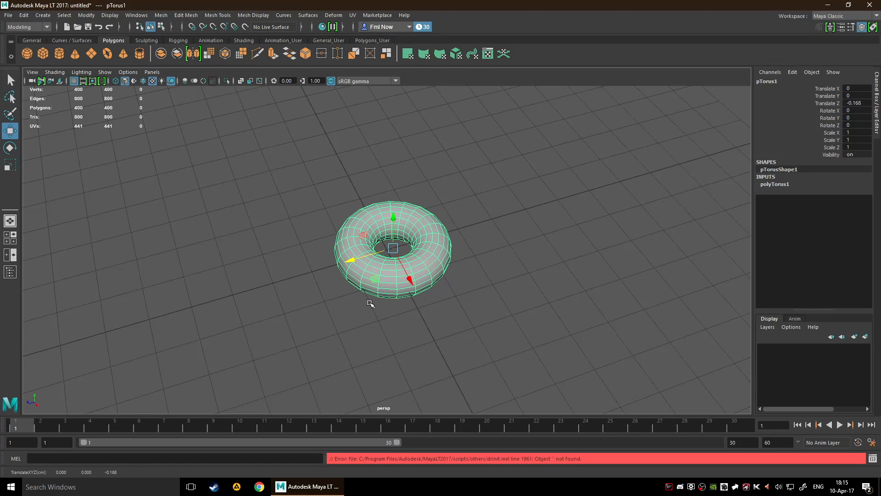
key("ctrl+z")
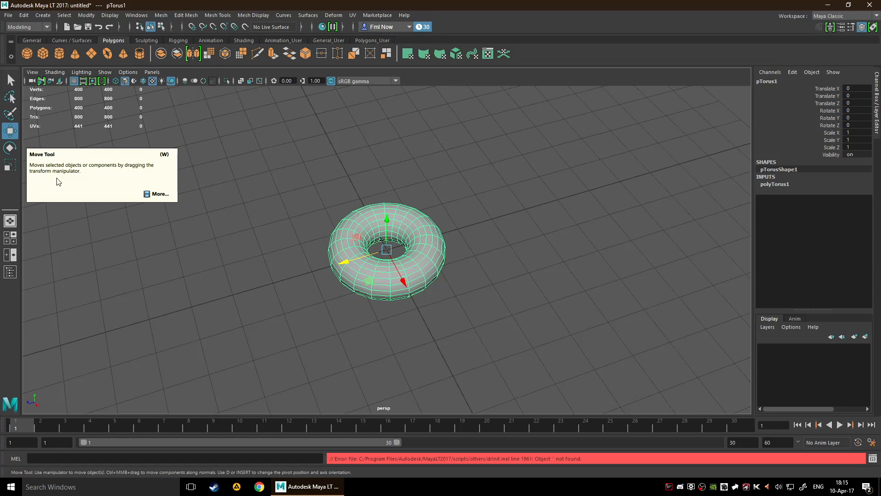
- Try rotating the torus about 13.8 degrees around the X axis and undo the rotation
key("e")
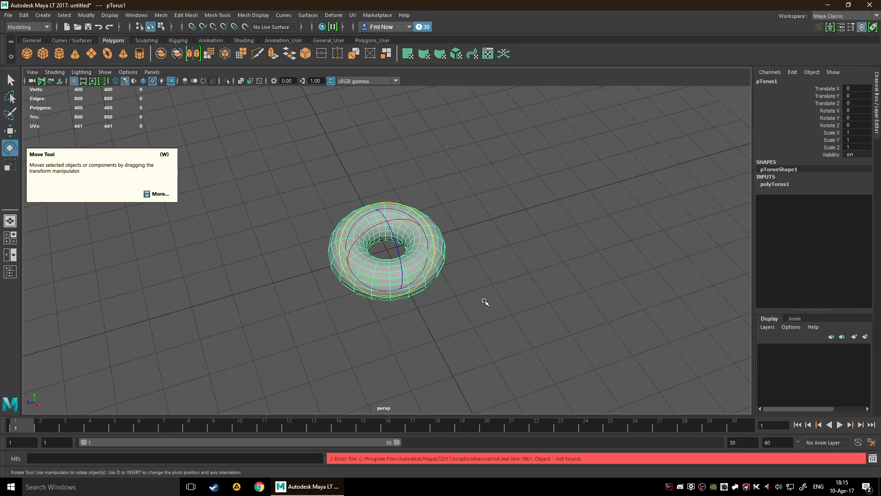
left_click_drag(482, 301, 483, 260, "alt")
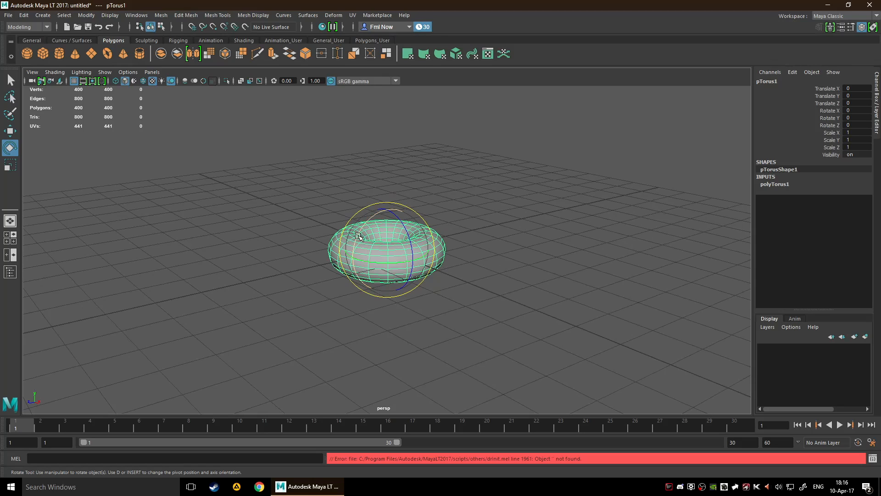
mouse_move(354, 237)
left_mouse_down()
mouse_move(362, 229)
mouse_move(356, 305)
mouse_move(373, 232)
mouse_move(371, 197)
mouse_move(370, 248)
mouse_move(368, 205)
mouse_move(362, 242)
left_mouse_up()
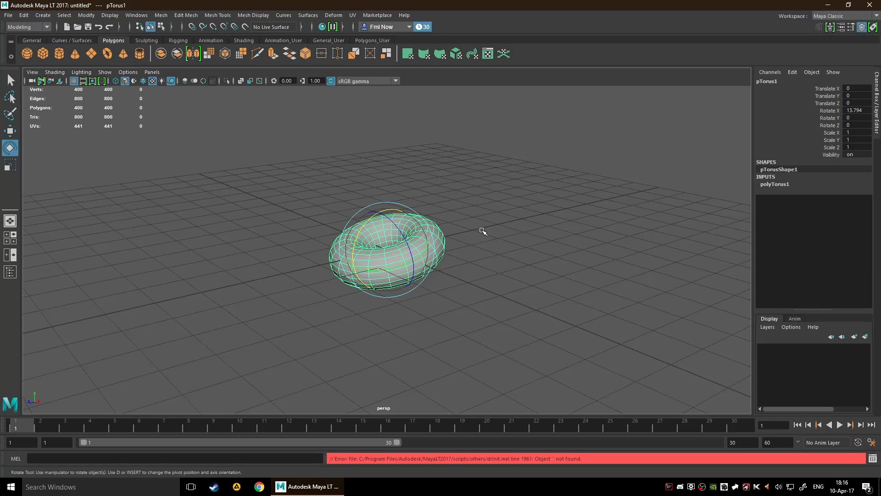
key("ctrl+z")
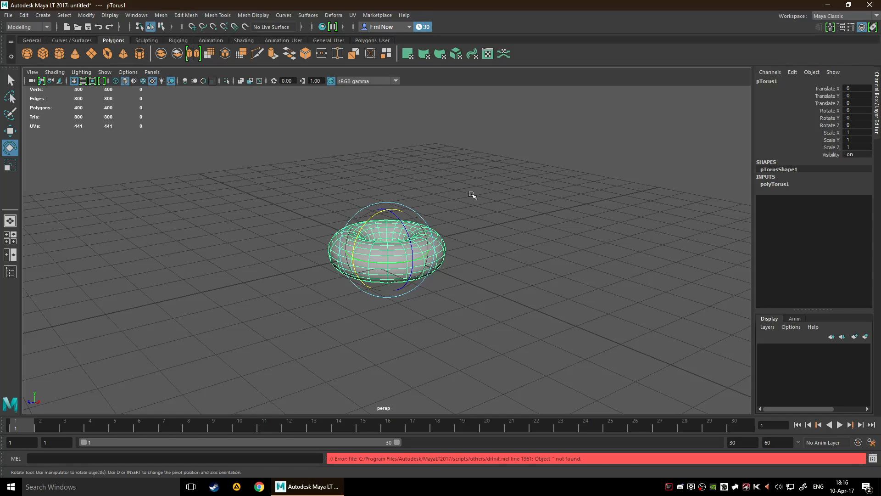
- Try scaling the torus in the XY plane to about 3.15 and undo the scaling
key("r")
left_click_drag(490, 213, 481, 221, "alt")
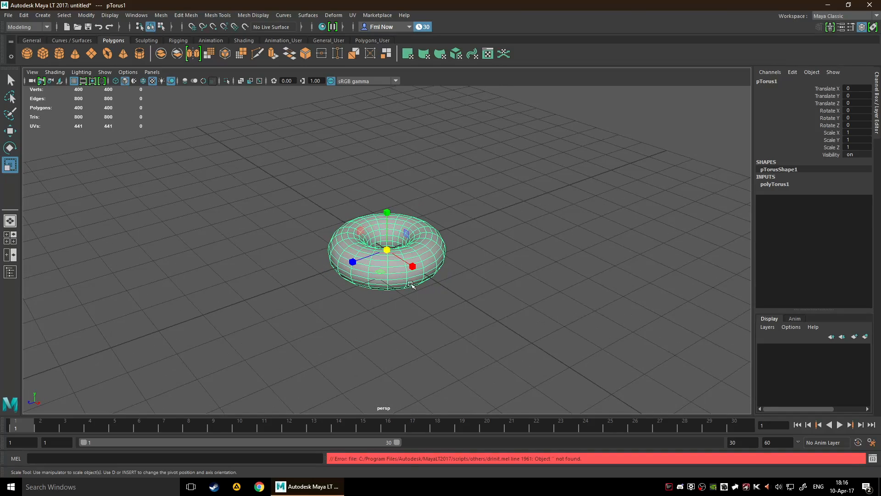
left_click_drag(405, 234, 457, 191)
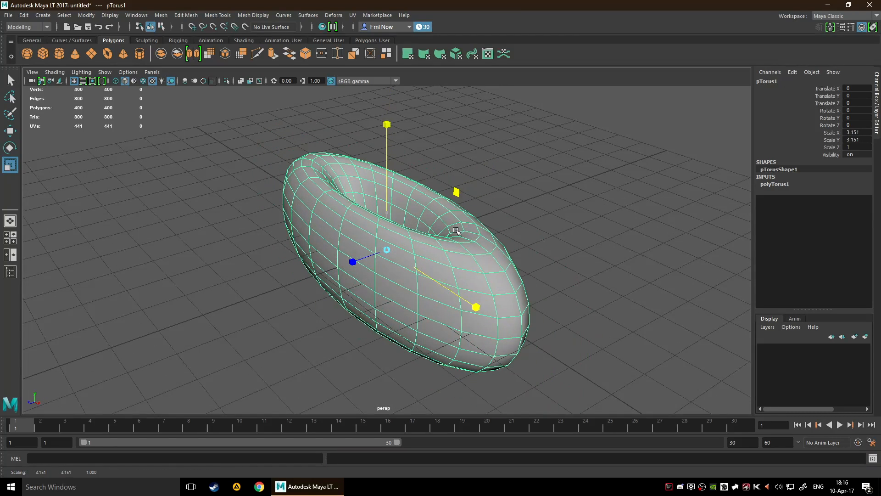
key("ctrl+z")
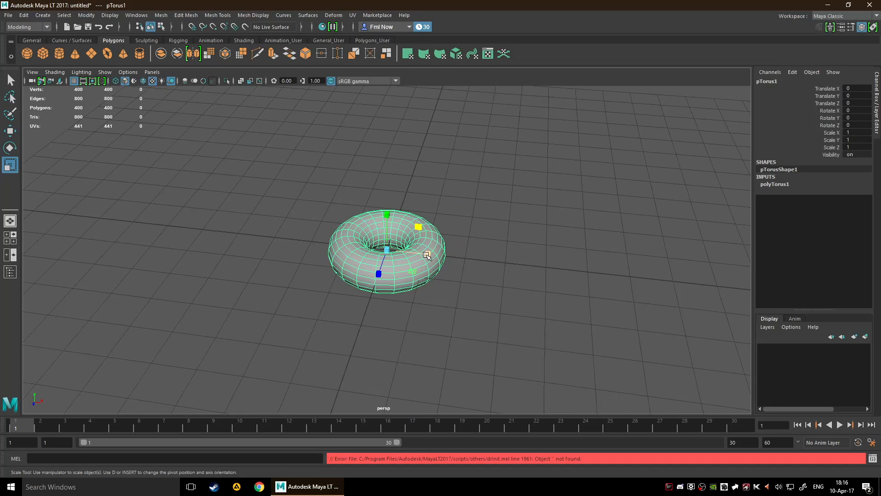
- Try scaling the torus uniformly to about 1.19 and in the YZ plane to about 1.38, undoing each change
left_click_drag(428, 253, 446, 252)
key("ctrl+z")
key("ctrl+z")
key("ctrl+z")
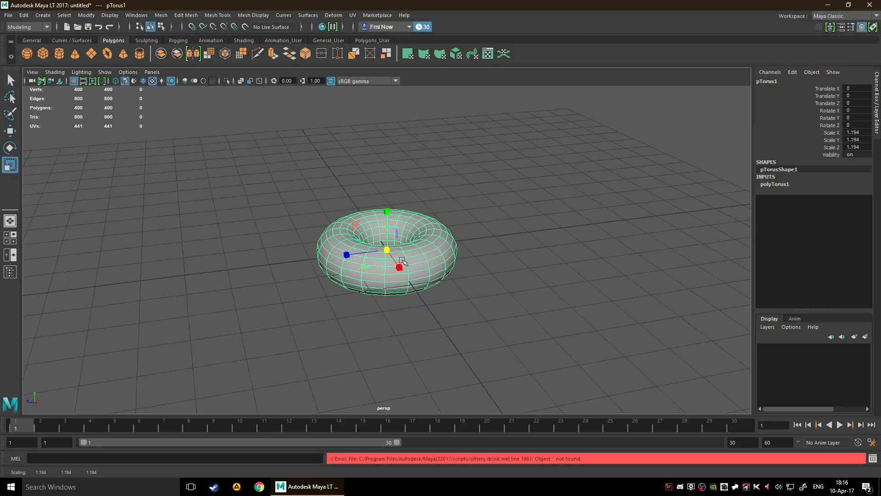
mouse_move(358, 231)
left_mouse_down()
mouse_move(349, 222)
mouse_move(370, 239)
mouse_move(315, 223)
mouse_move(367, 239)
left_mouse_up()
key("ctrl+z")
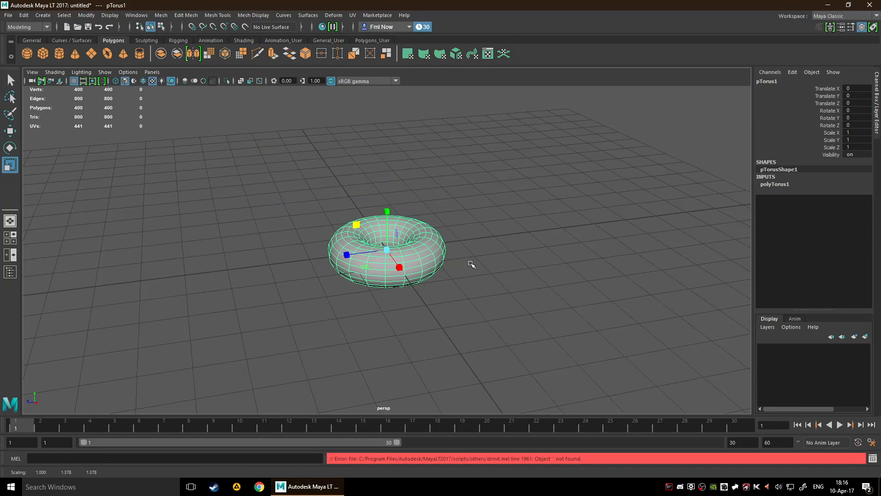
- Return to the Select tool, keeping the torus selected
left_click_drag(472, 263, 505, 268, "alt")
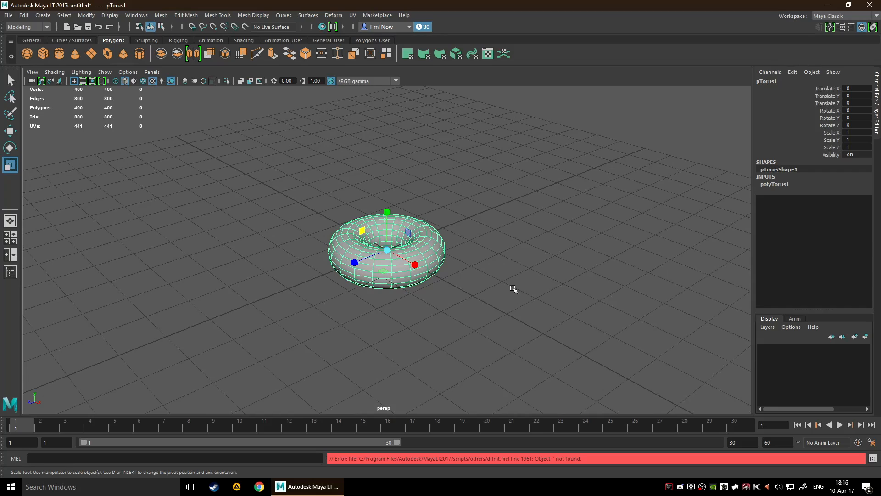
key("q")
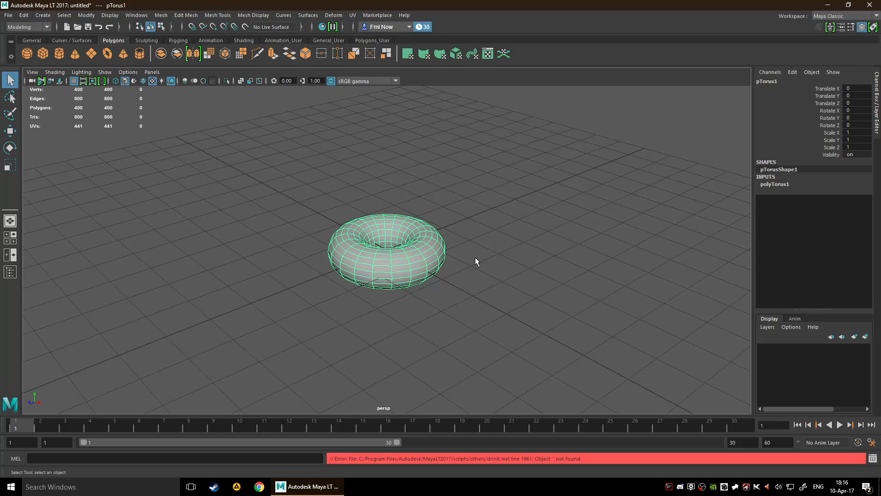
left_click_drag(487, 212, 423, 230, "alt")
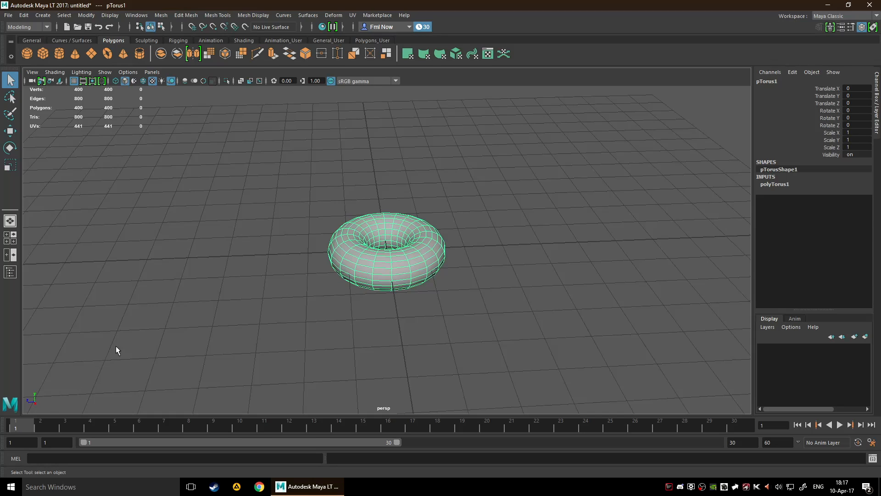
left_click_drag(116, 346, 105, 368, "alt")
left_click_drag(54, 403, 109, 372, "alt")
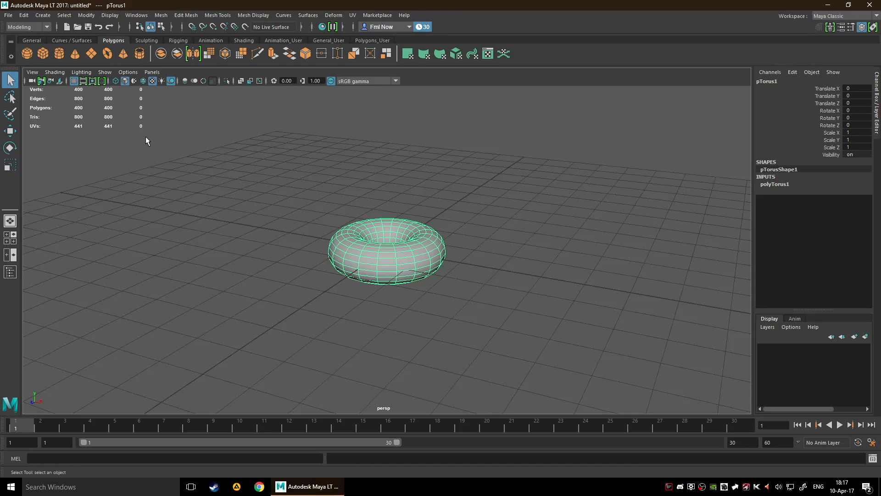
- Open the Set Project dialog to view the projects folder, and cancel it
left_click(9, 17)
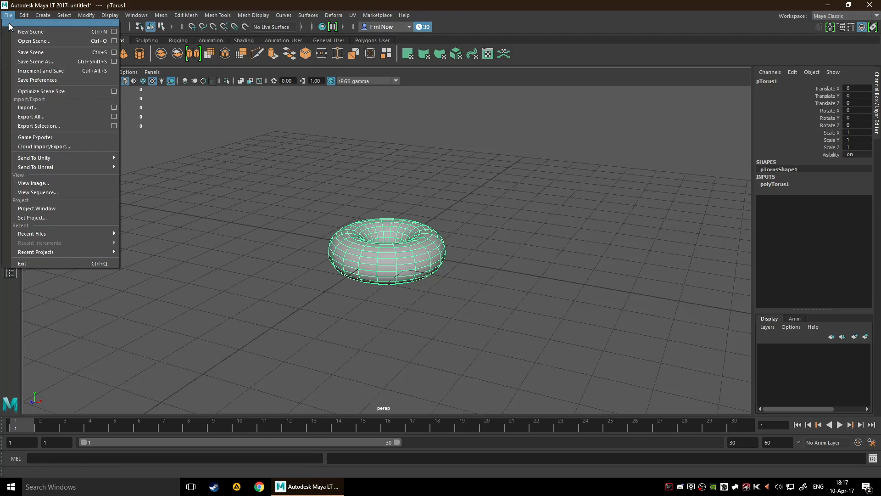
left_click(72, 218)
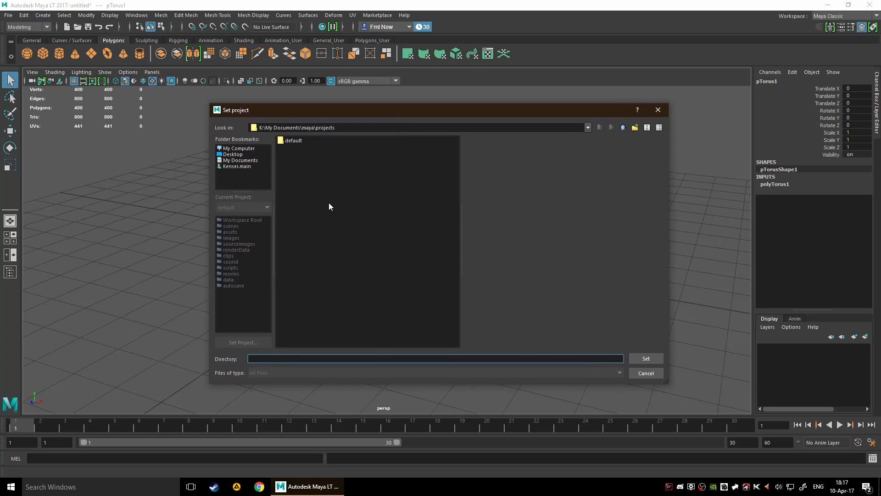
left_click(646, 372)
- Open the Project Window to view the default project's primary locations, and close it
left_click(8, 15)
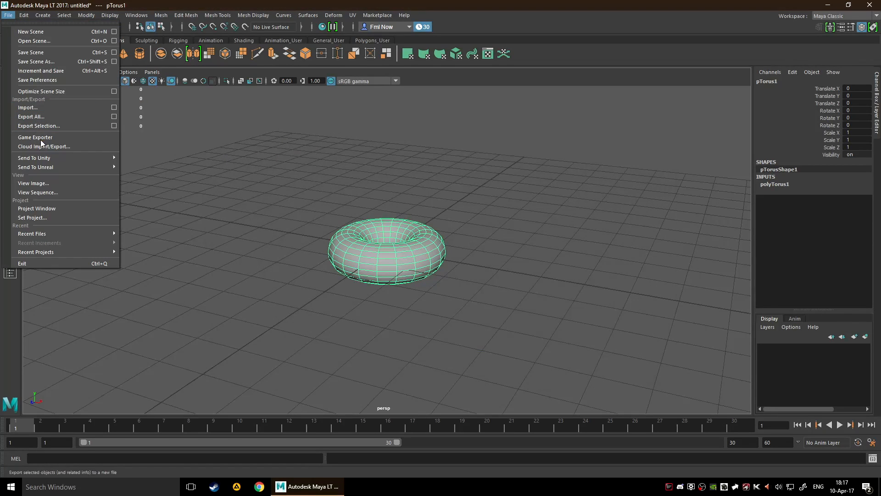
left_click(64, 209)
left_click_drag(404, 167, 390, 132)
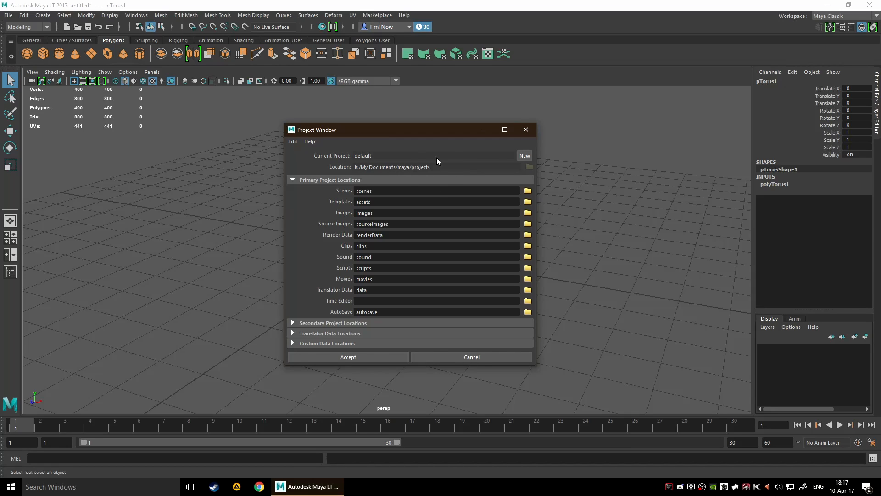
left_click(525, 130)
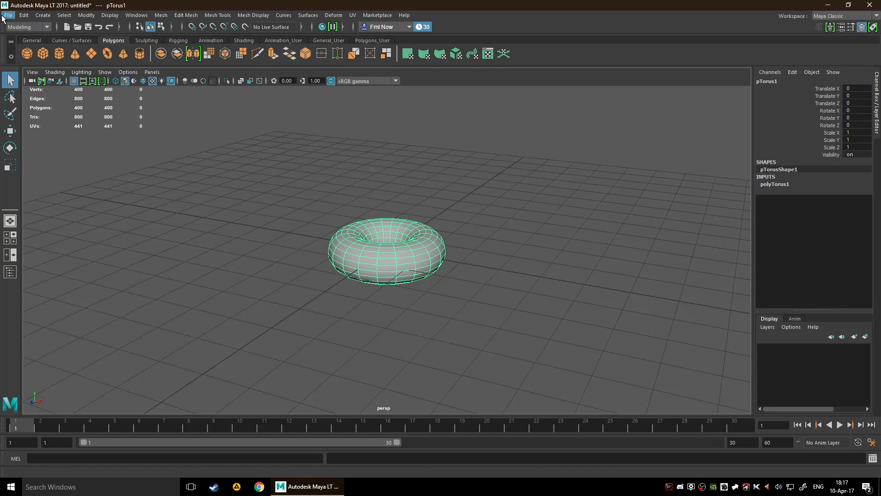
- Try to set the W:\Projects\Maya folder as the current project, and cancel instead of creating a default workspace
left_click(9, 15)
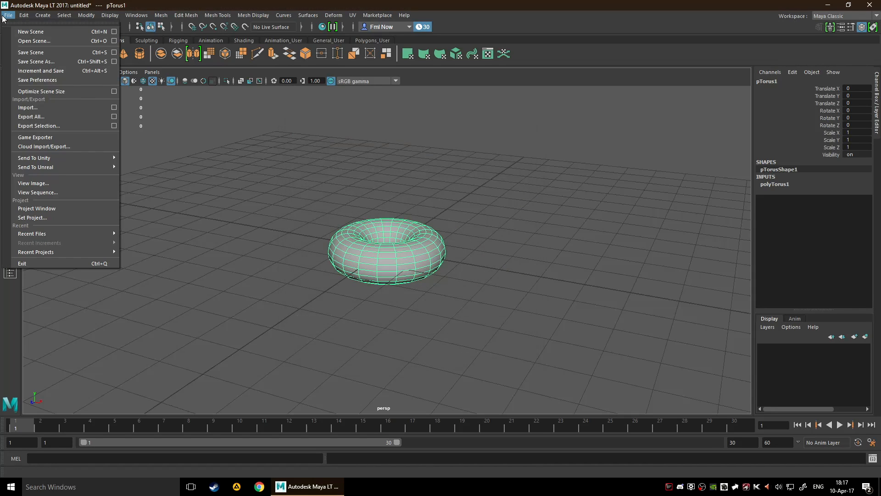
left_click(55, 216)
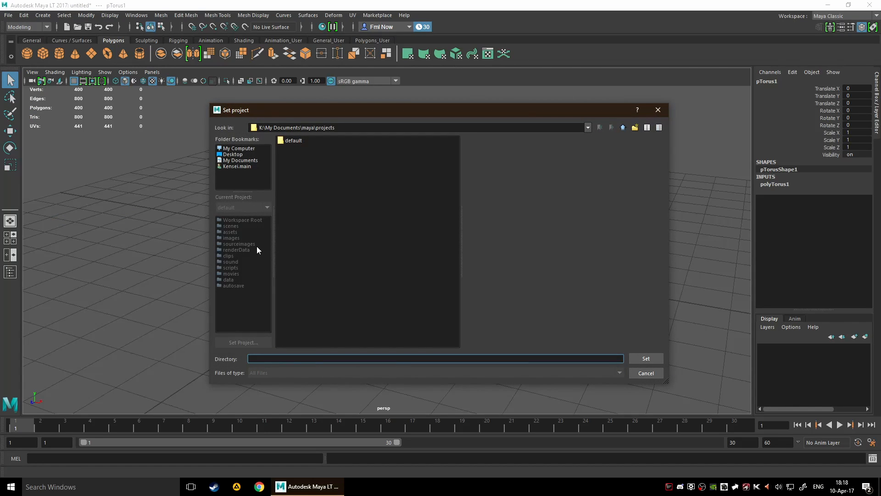
left_click(236, 148)
double_click(307, 179)
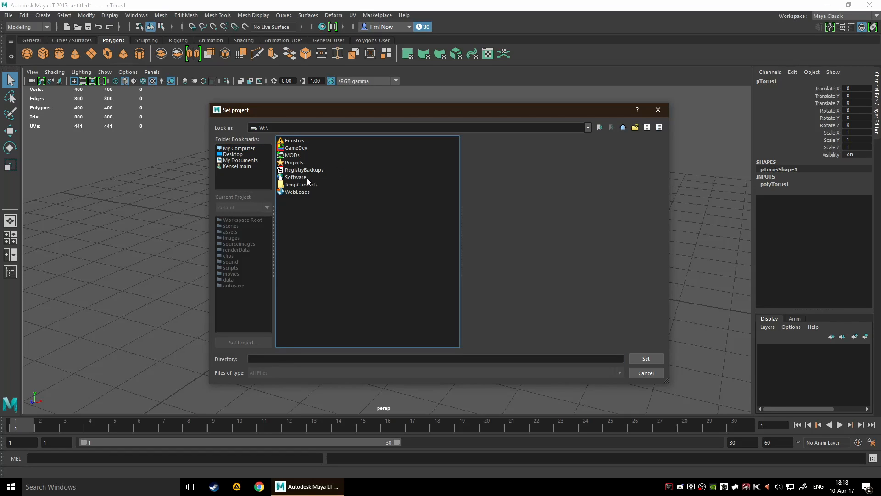
double_click(293, 163)
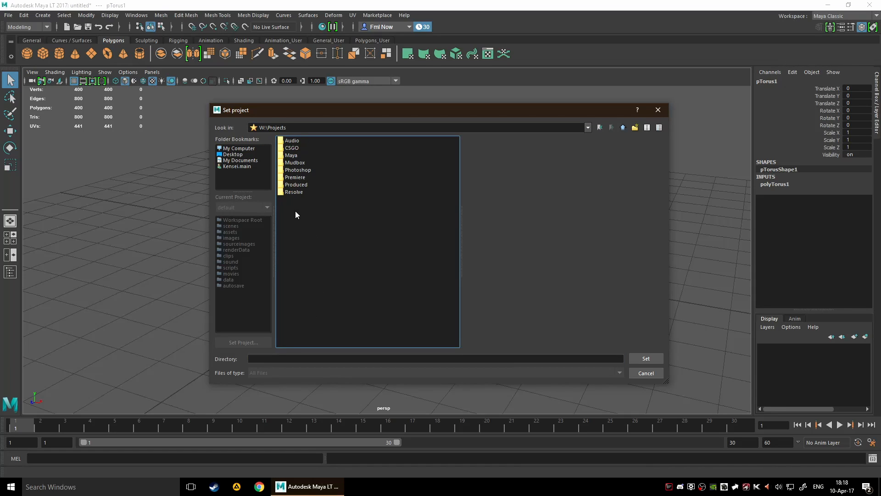
double_click(292, 155)
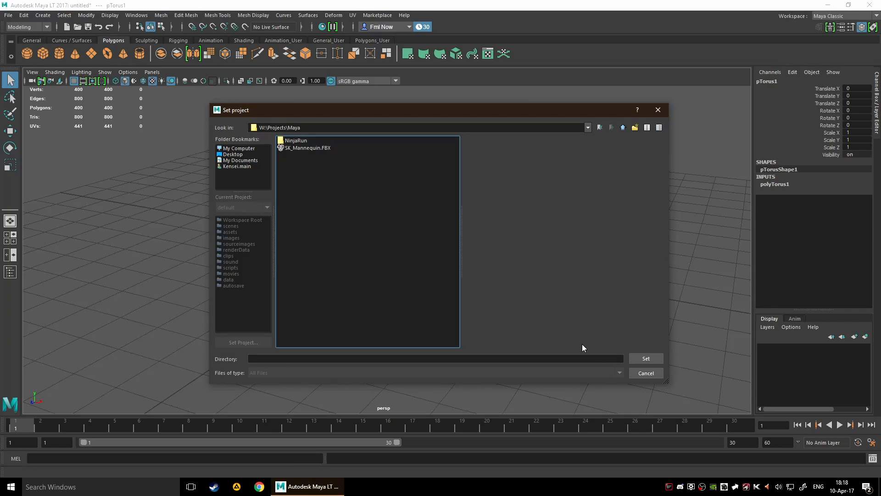
left_click(641, 357)
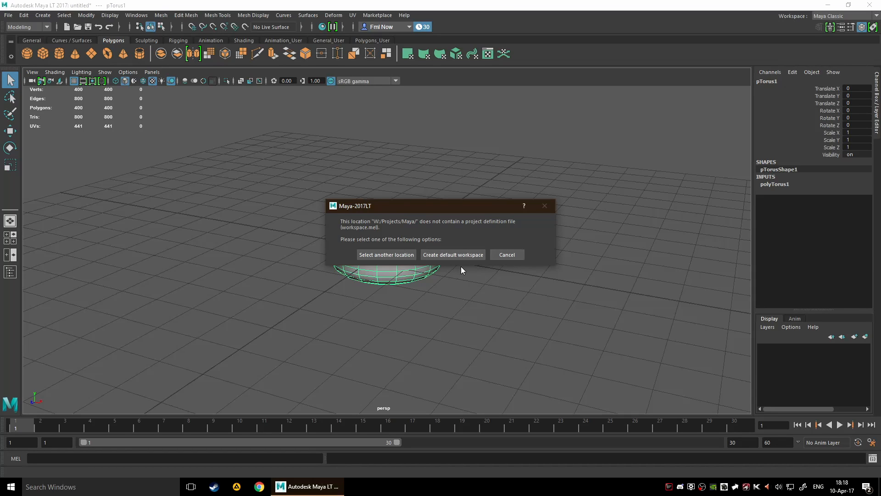
left_click(501, 254)
- Start a new project in the Project Window and set its location to W:/Projects/Maya
left_click(9, 15)
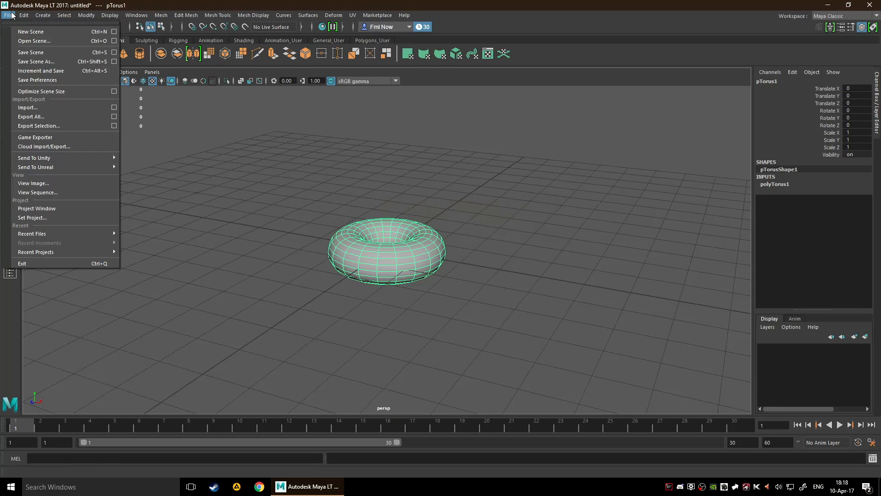
left_click(54, 207)
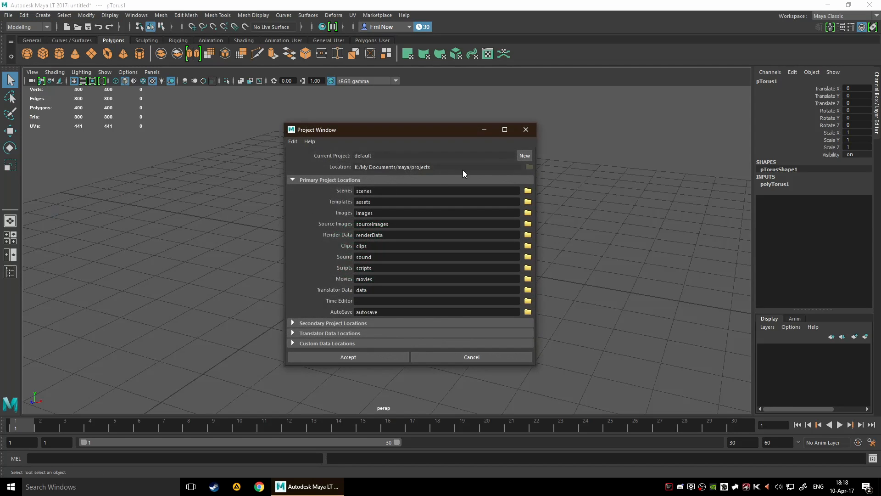
left_click(523, 156)
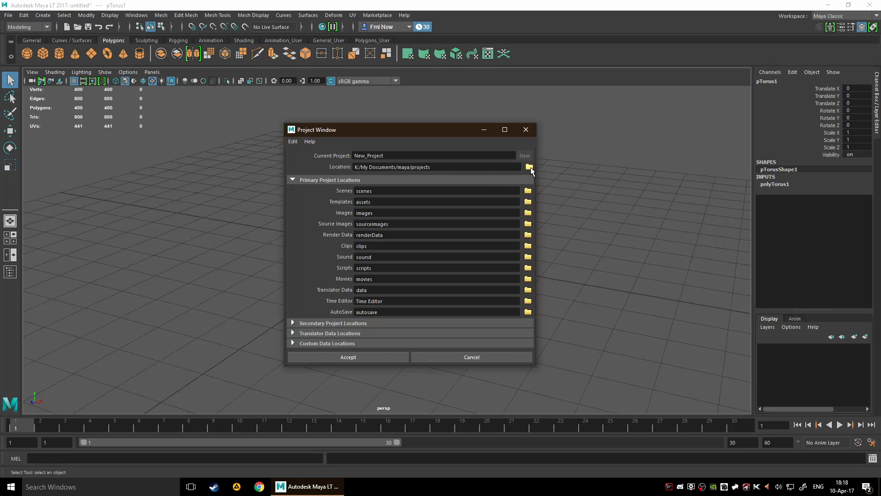
left_click(530, 167)
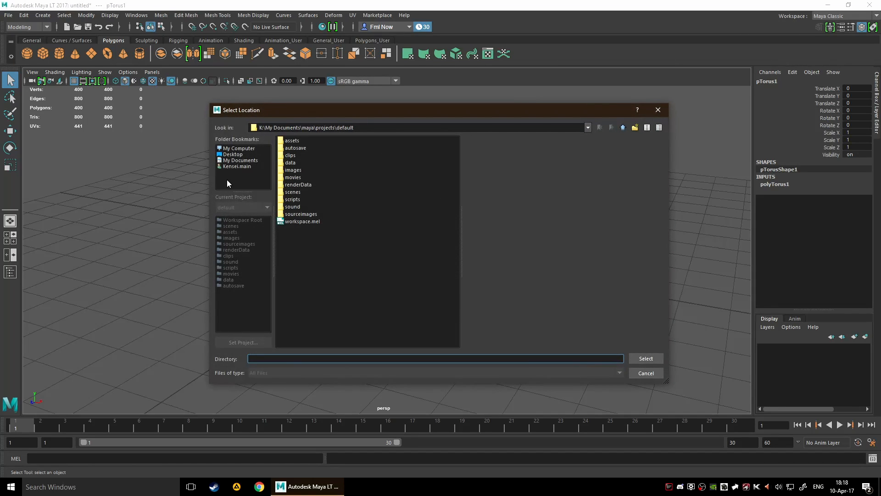
left_click(234, 154)
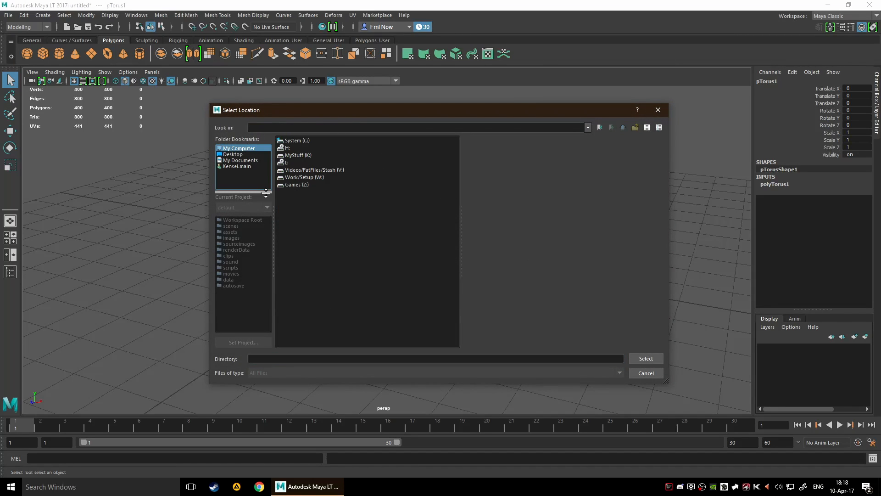
double_click(301, 170)
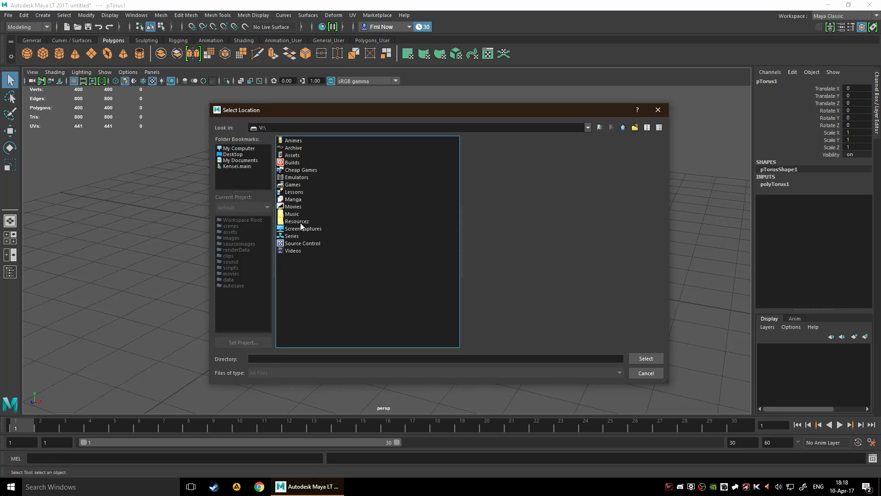
left_click(251, 160)
double_click(310, 178)
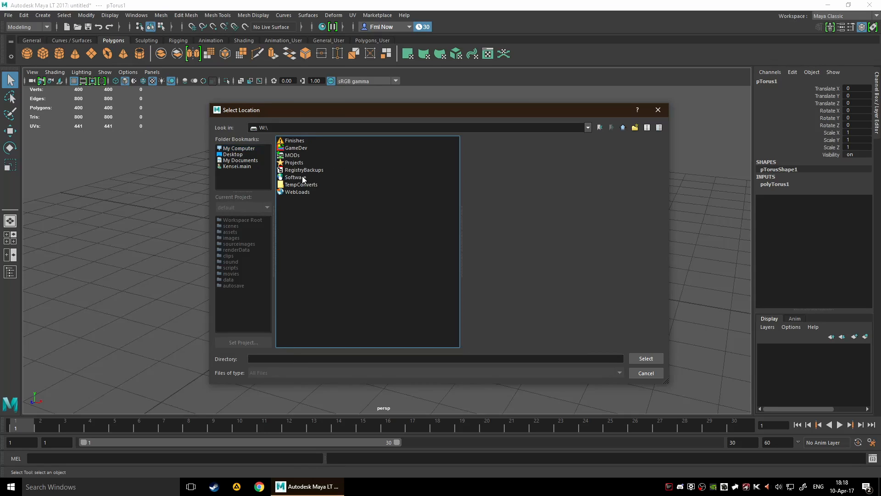
double_click(292, 163)
left_click(290, 155)
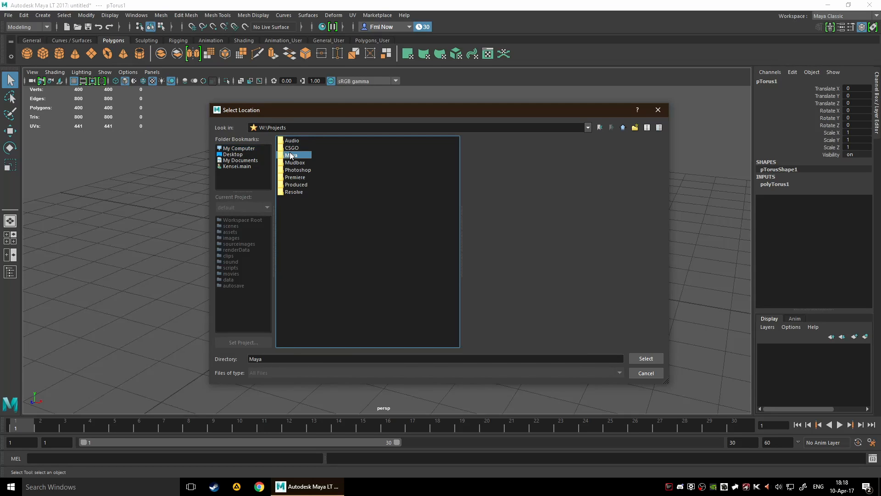
left_click(656, 357)
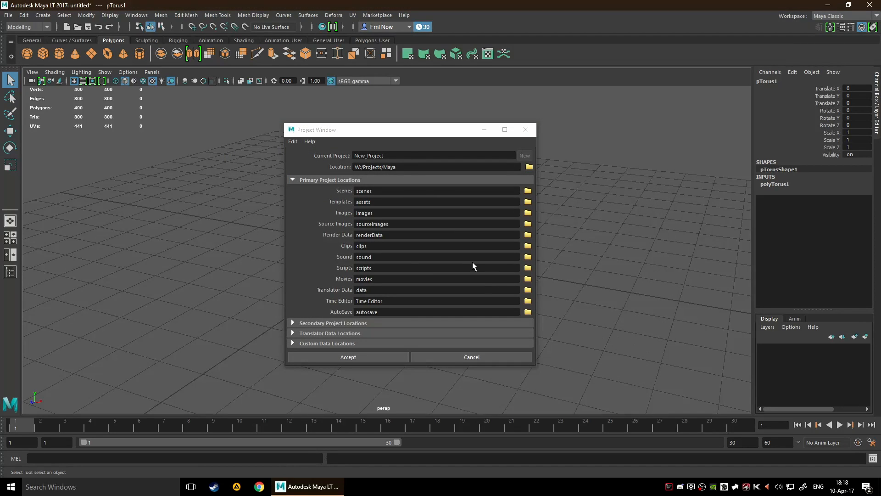
- Name the new project Wormball and create it with the default primary and secondary locations
double_click(387, 155)
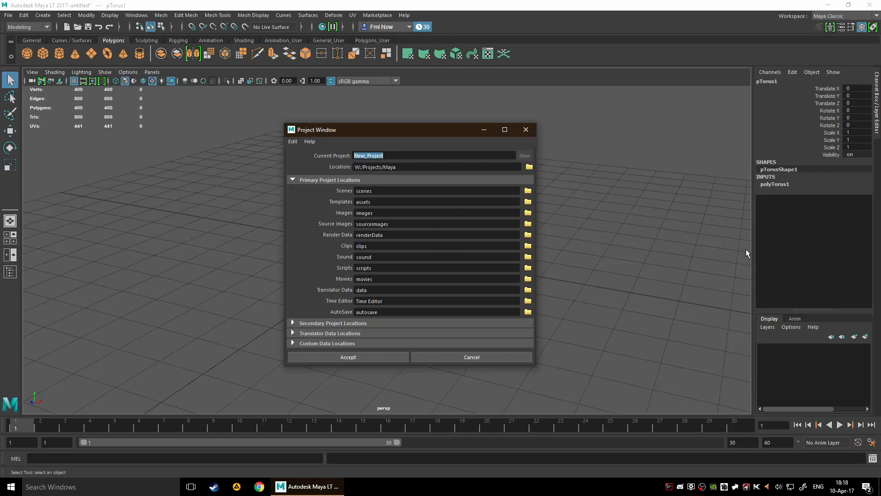
type("Wormball")
left_click(293, 322)
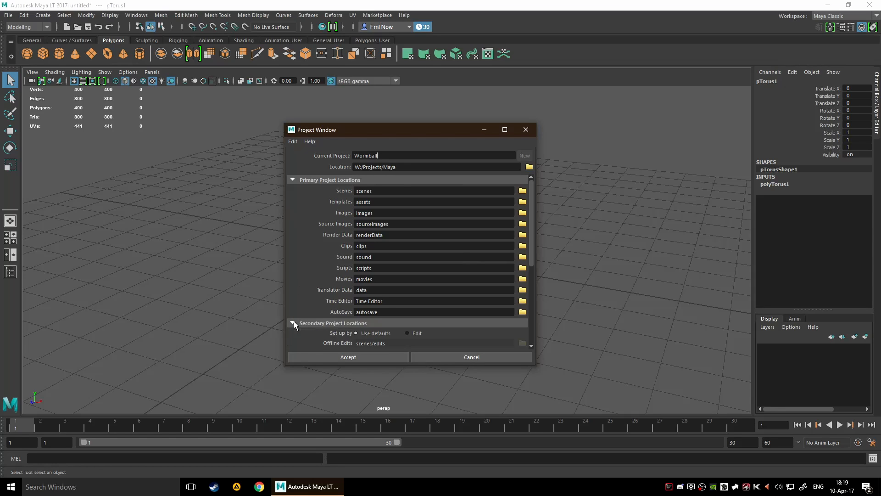
scroll(423, 313, "down", 5)
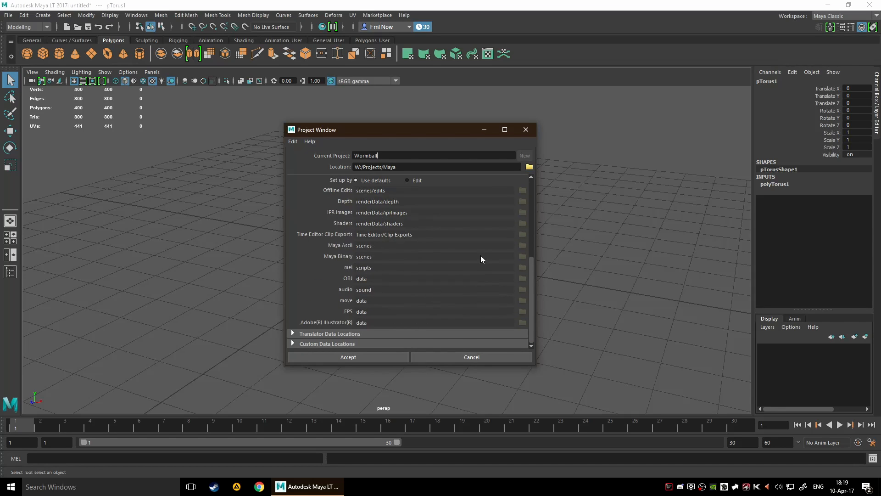
scroll(423, 282, "up", 5)
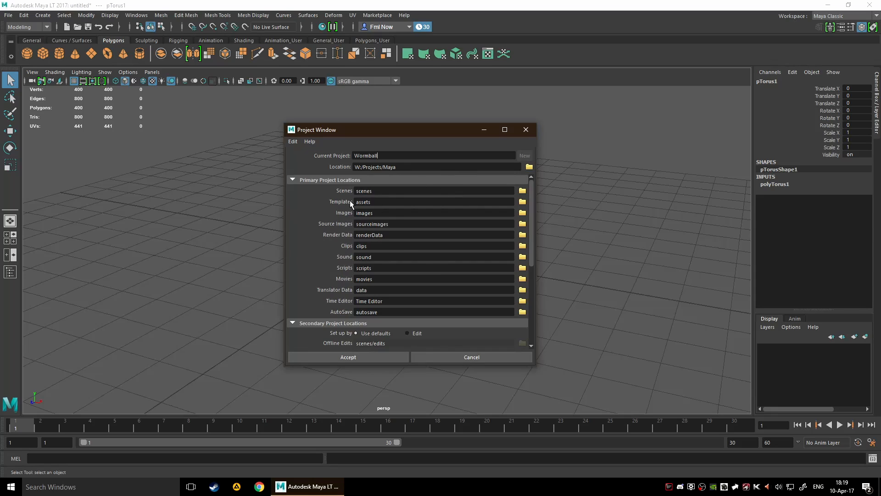
left_click(347, 357)
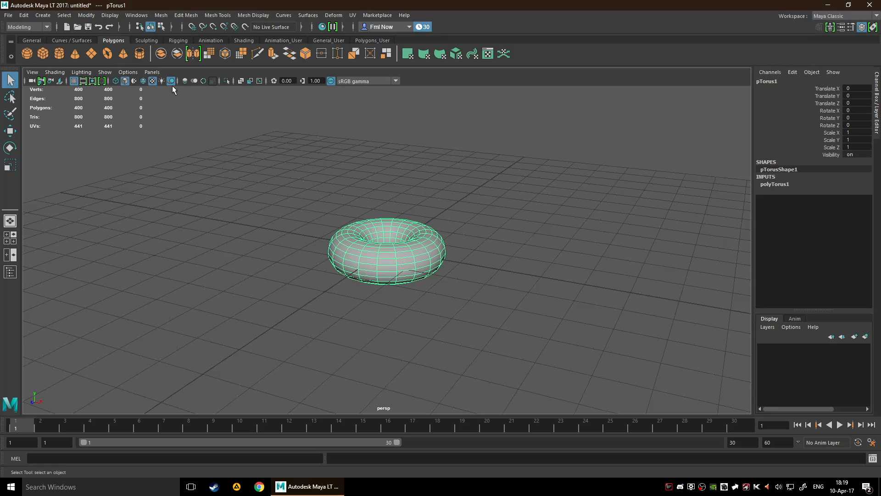
- Open the Preferences window, enlarge it and reposition it over the viewport to show all general interface preferences
left_click(138, 17)
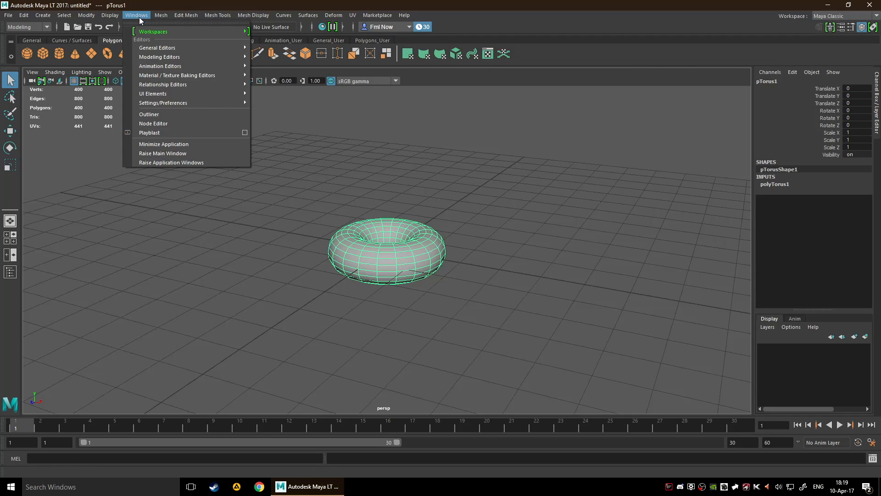
mouse_move(153, 48)
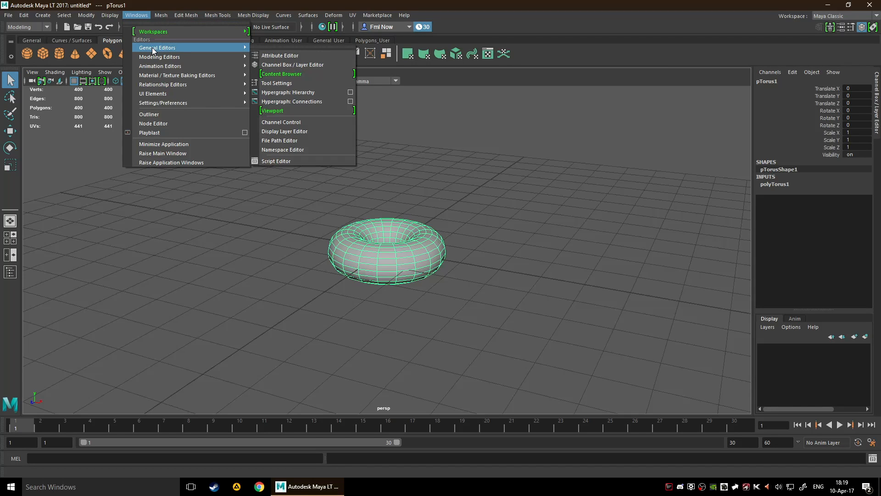
mouse_move(195, 101)
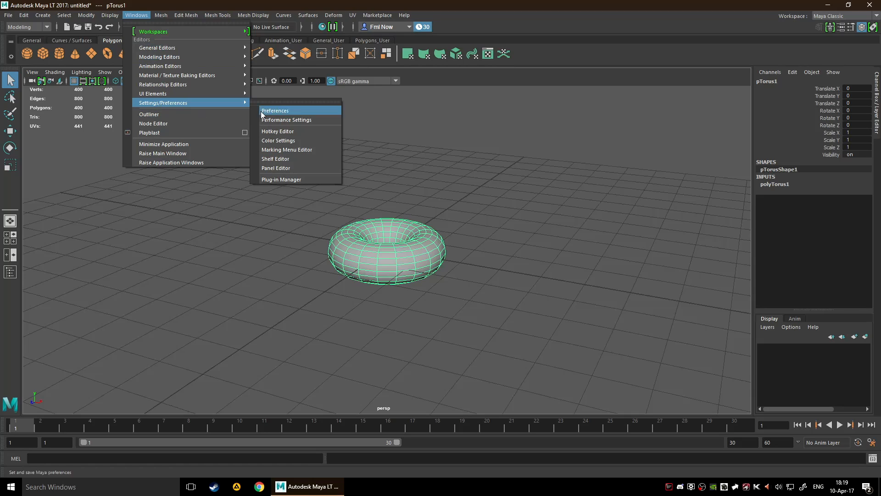
left_click(331, 112)
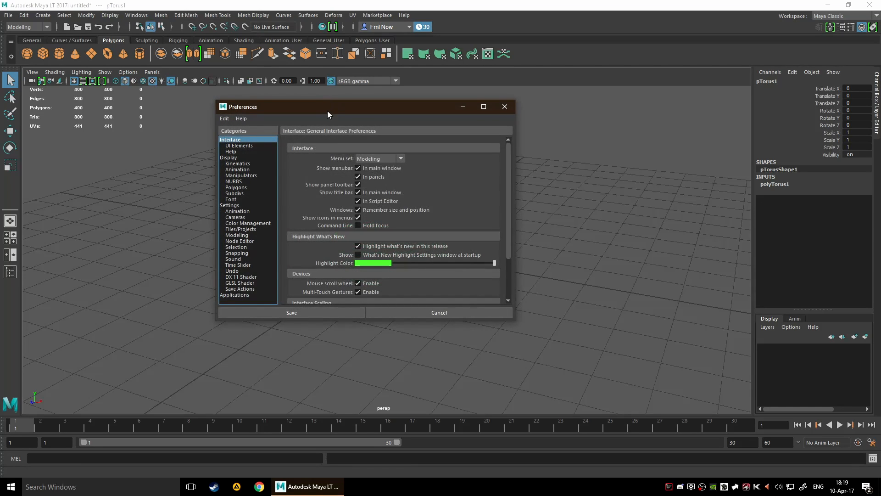
left_click_drag(327, 111, 308, 101)
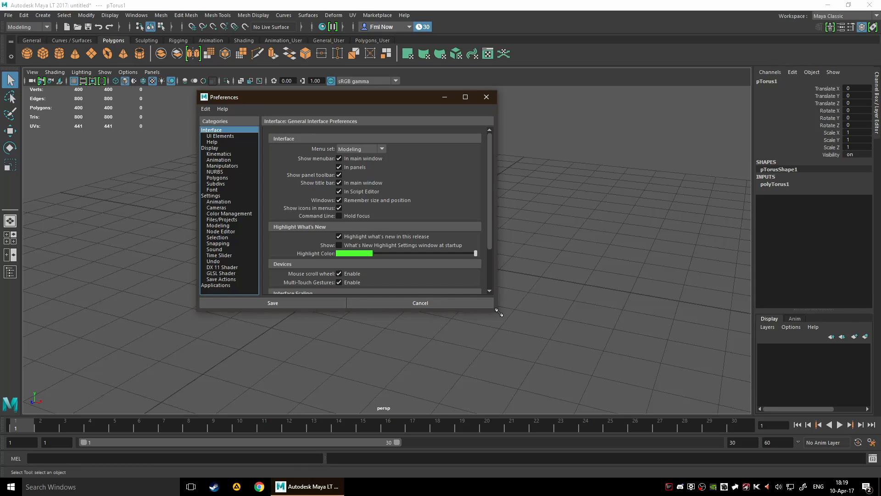
left_click_drag(494, 310, 721, 405)
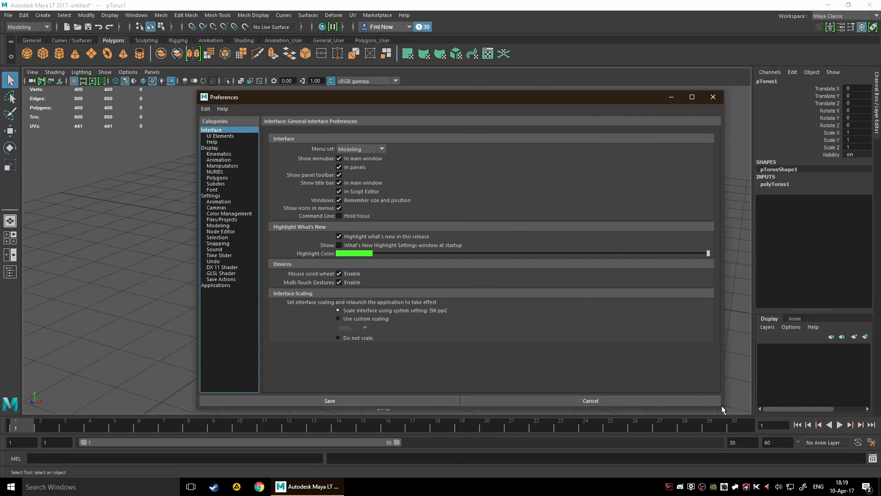
left_click_drag(401, 98, 358, 94)
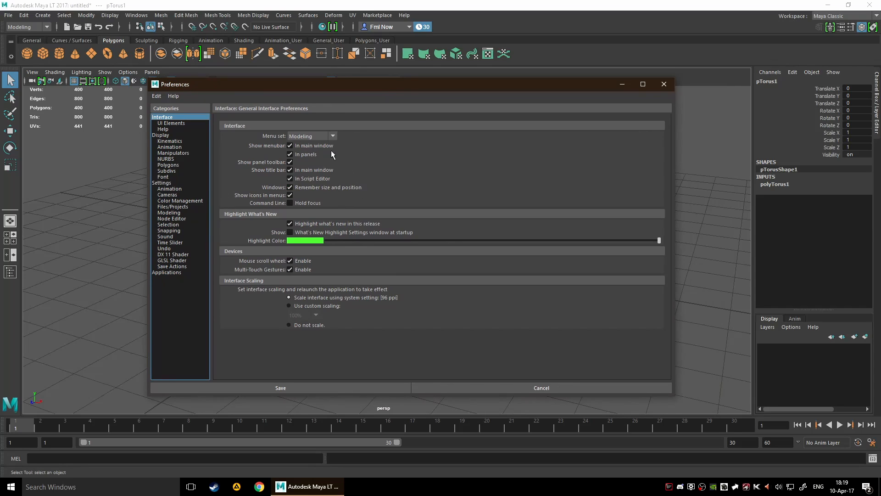
- View the general display preferences, and set the world coordinate system's up axis to Z in the general application settings
left_click(165, 137)
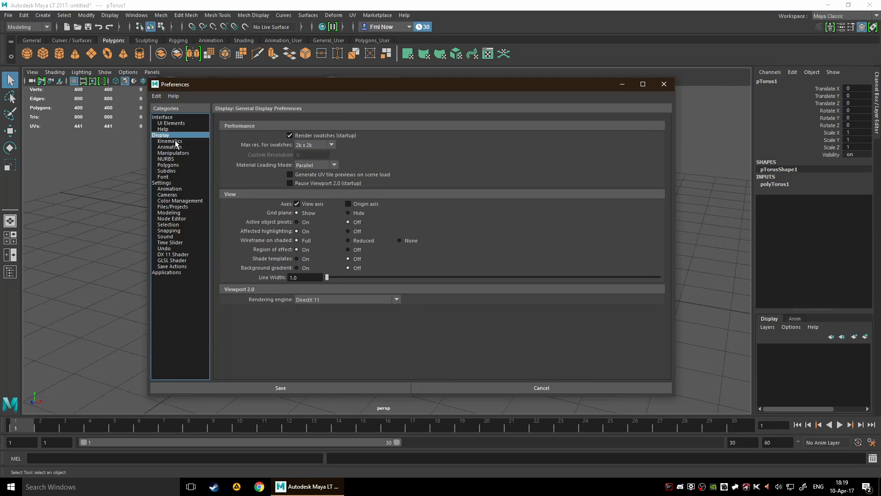
left_click(176, 182)
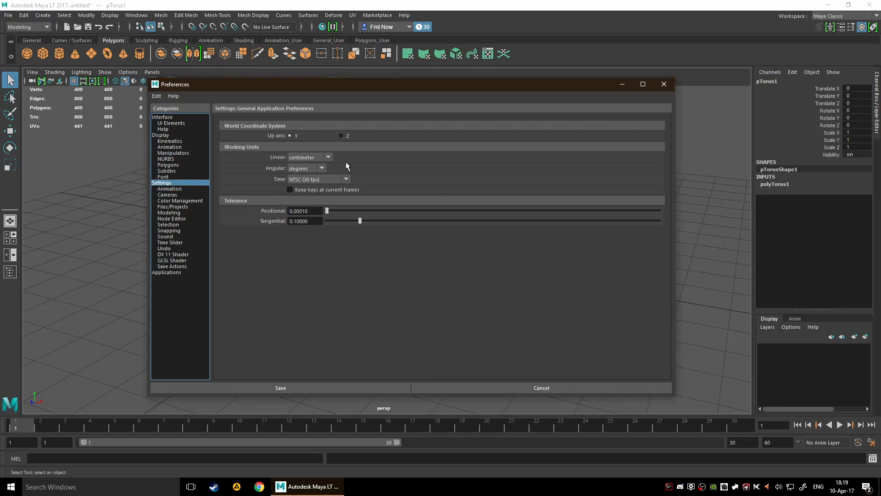
left_click(342, 137)
- Examine the available linear and angular working units, keeping centimeter and degrees
left_click(325, 158)
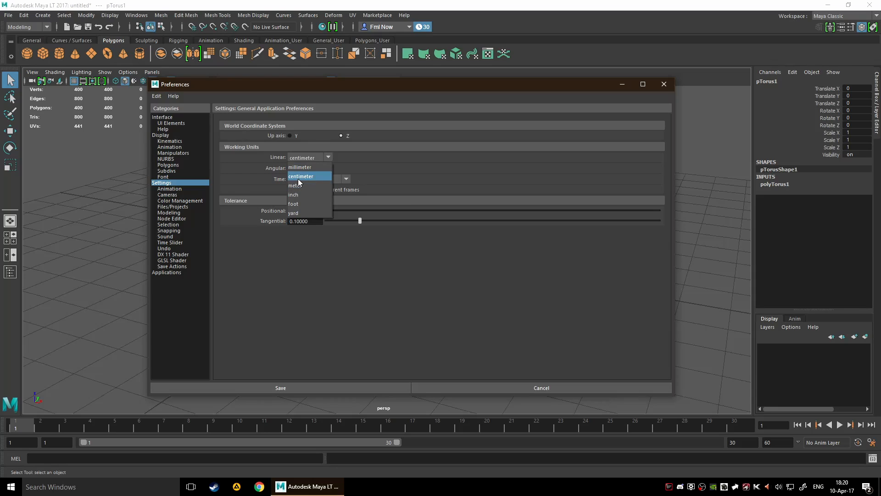
left_click(365, 281)
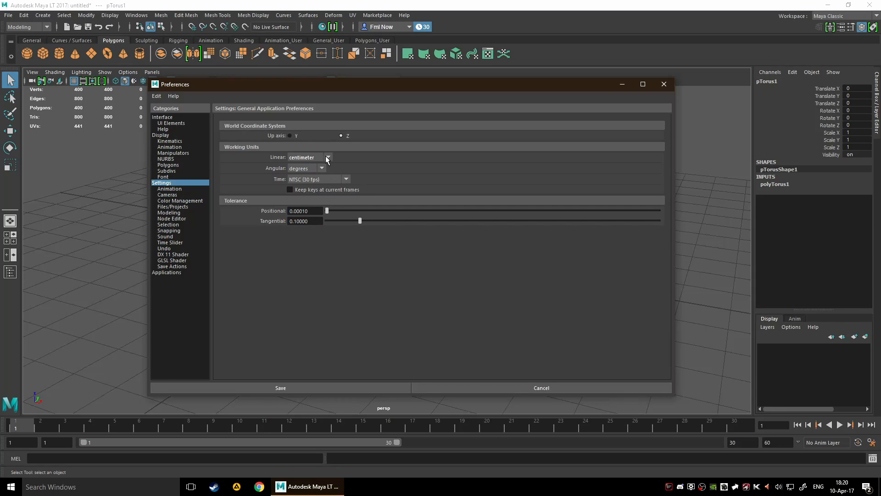
left_click(321, 168)
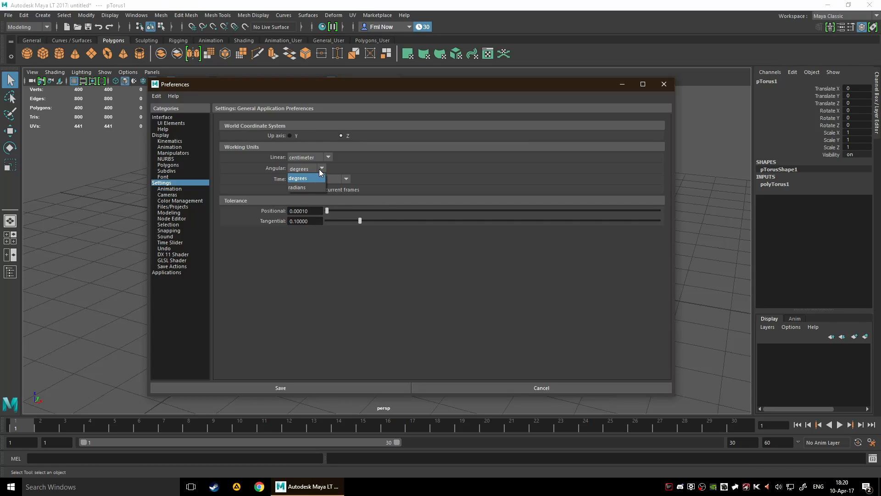
left_click(320, 169)
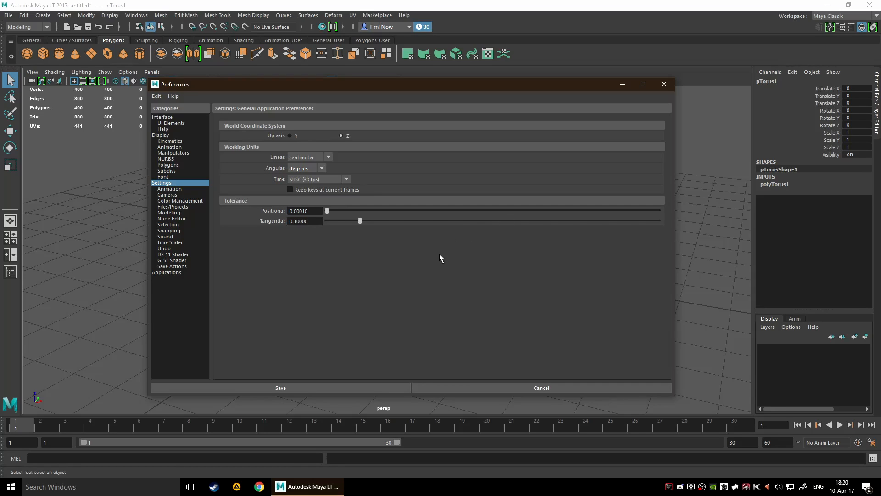
- Examine the Files/Projects preferences, including project directories, recent history size, AutoSave and file dialog options
left_click(180, 207)
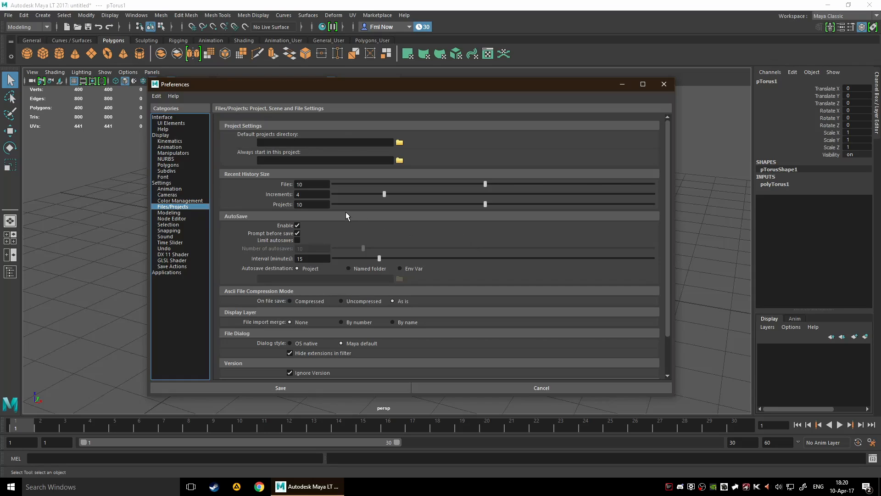
scroll(505, 216, "down", 1)
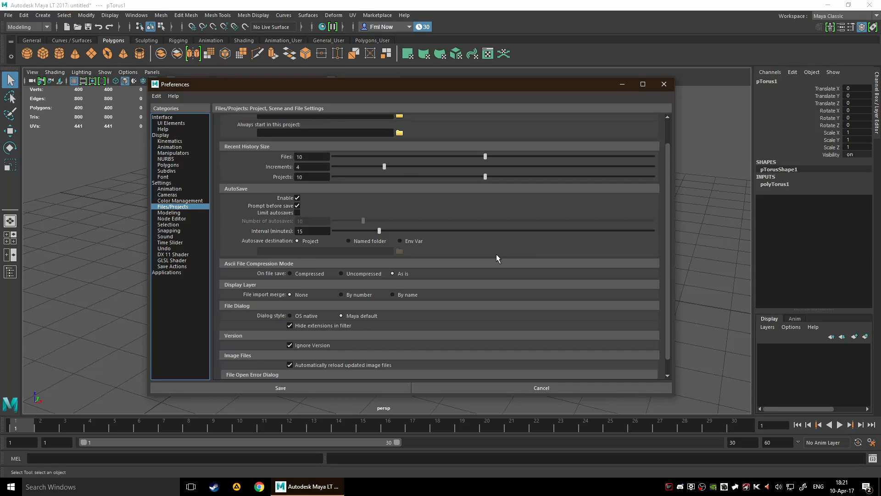
- Review the remaining Files/Projects options and the Snapping preferences, and save the preferences
scroll(496, 258, "down", 1)
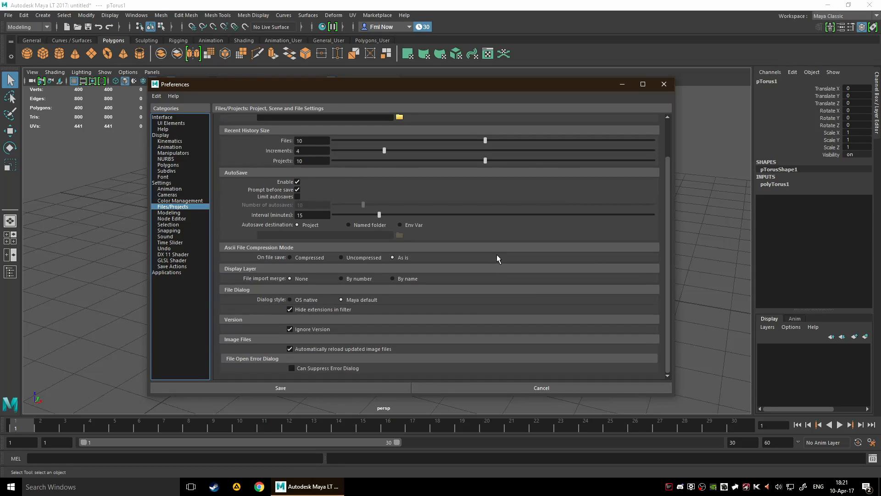
scroll(496, 258, "up", 3)
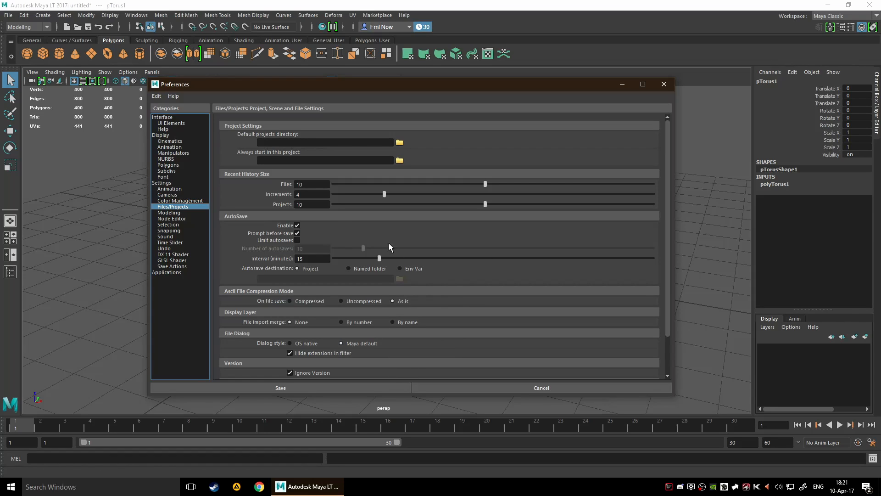
left_click(181, 231)
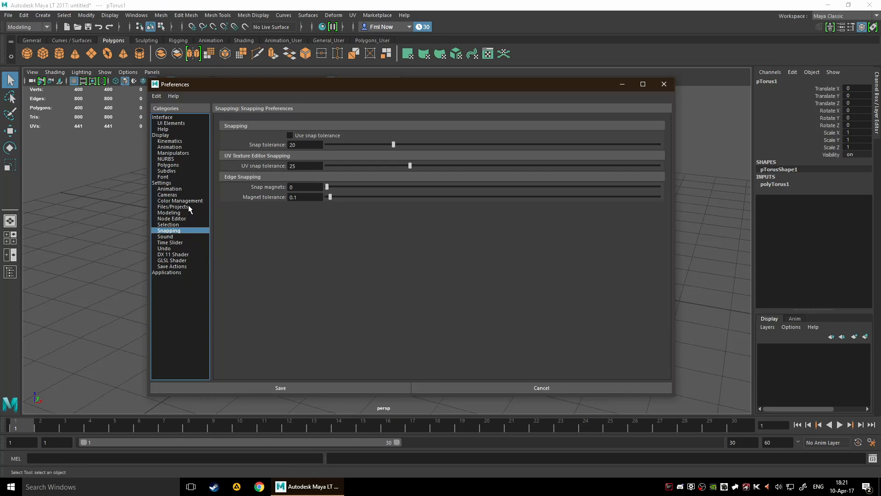
left_click(367, 387)
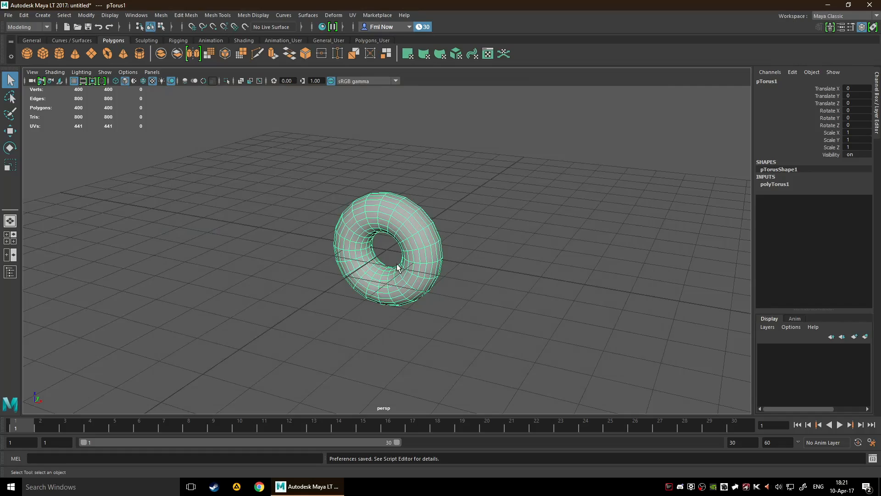
- Examine the torus from different angles and distances in the perspective view, framing it once
left_click_drag(468, 261, 573, 273, "alt")
left_click_drag(425, 263, 529, 265, "alt")
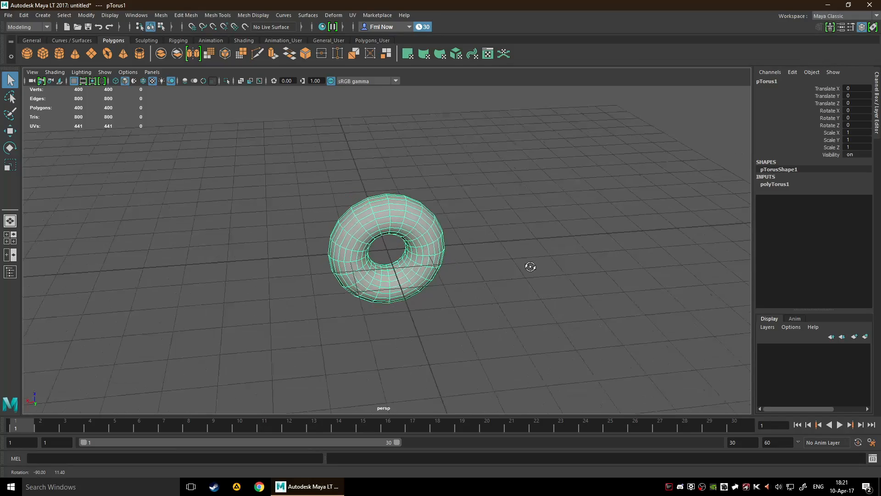
scroll(494, 298, "up", 3)
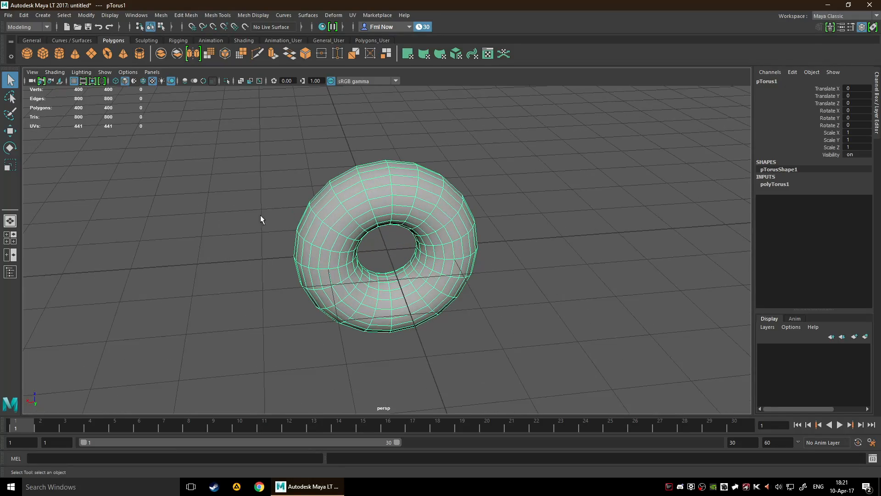
mouse_move(540, 270)
left_mouse_down("alt")
mouse_move(456, 251)
mouse_move(531, 270)
left_mouse_up("alt")
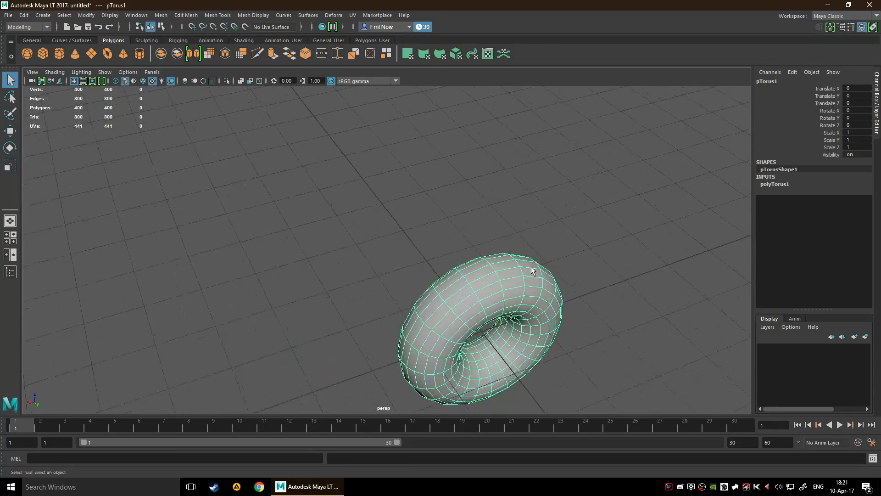
key("f")
scroll(431, 290, "down", 4)
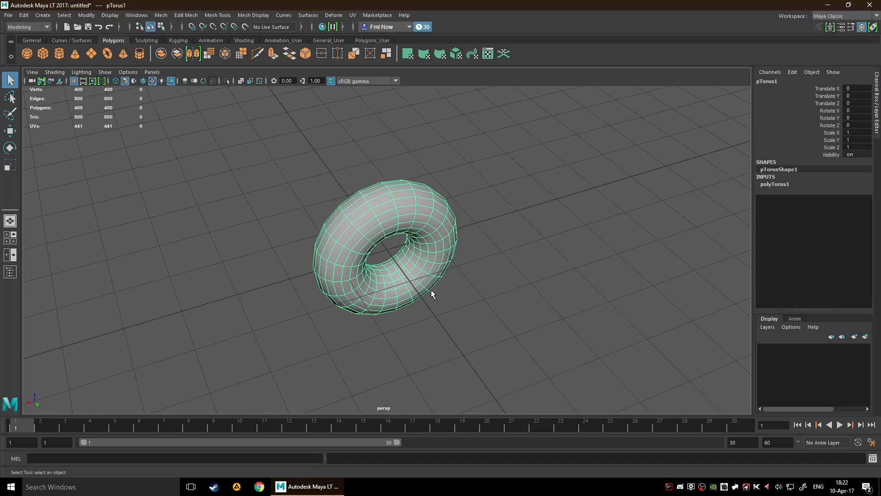
scroll(448, 288, "up", 5)
scroll(450, 295, "down", 1)
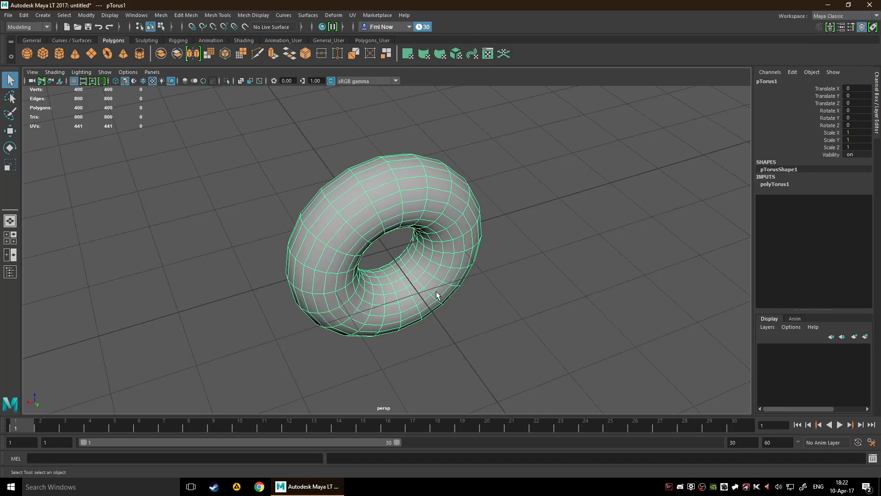
mouse_move(454, 263)
left_mouse_down("alt")
mouse_move(470, 262)
mouse_move(443, 271)
mouse_move(451, 278)
left_mouse_up("alt")
scroll(273, 292, "down", 2)
left_click_drag(273, 292, 293, 280, "alt")
scroll(298, 277, "up", 2)
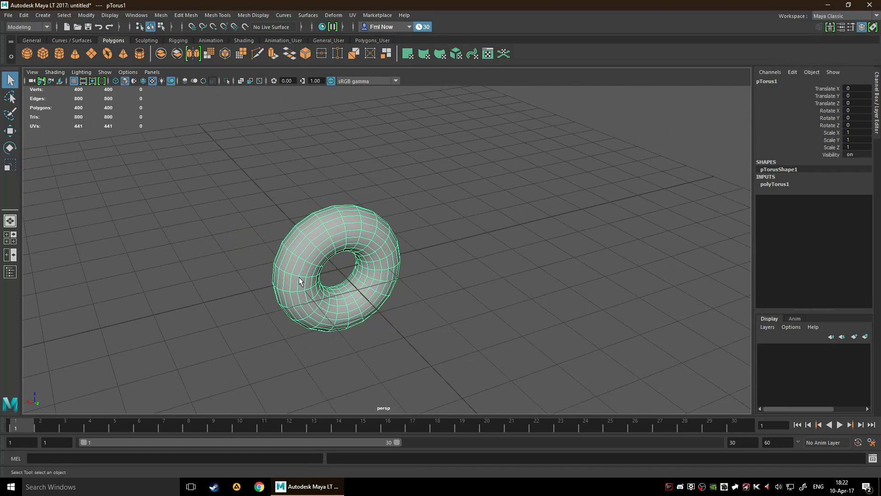
scroll(299, 276, "up", 2)
- Try rotating the torus about 74 degrees around the X axis with the Rotate tool
key("e")
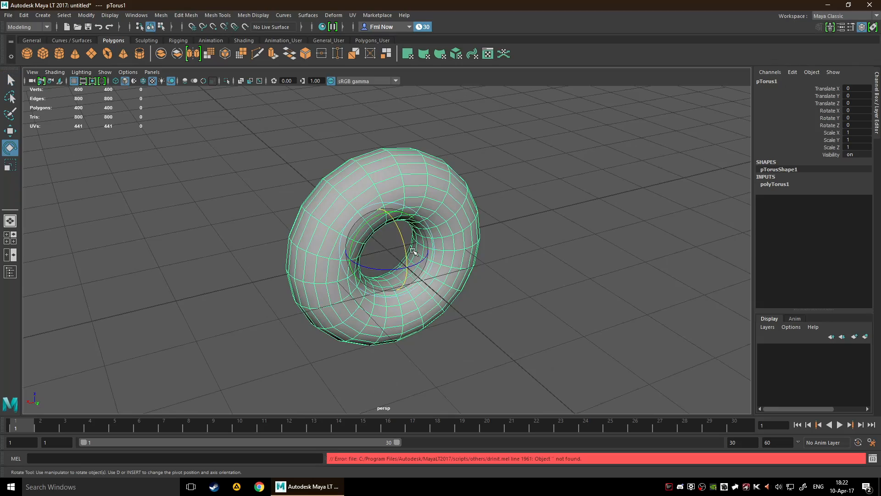
left_click_drag(405, 256, 523, 275)
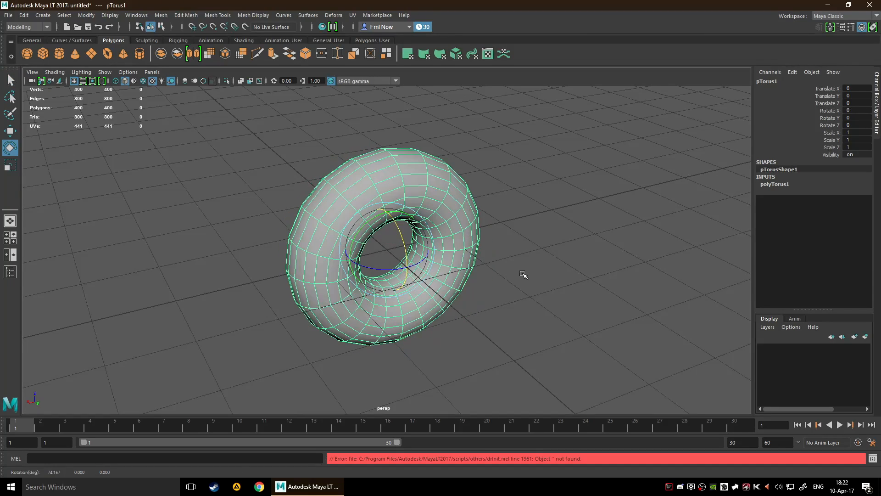
left_click(449, 236)
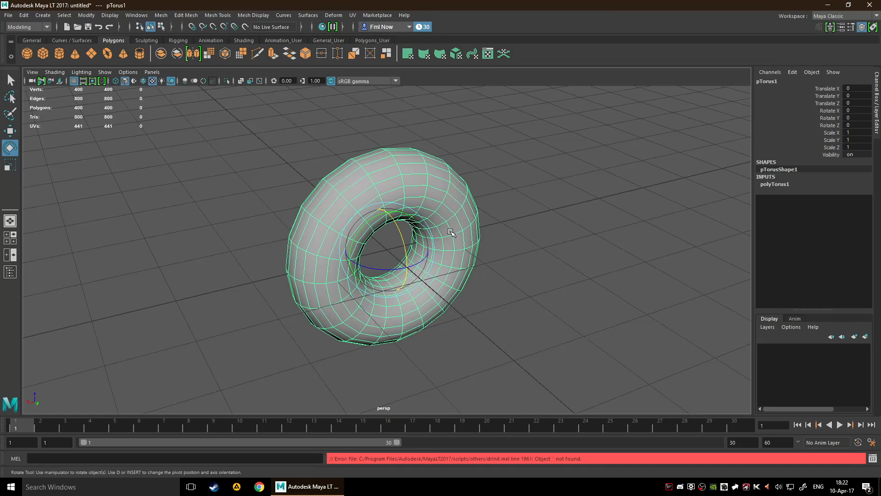
- Try moving the torus about 0.031 cm along the Y axis with the Move tool, and undo the move
key("w")
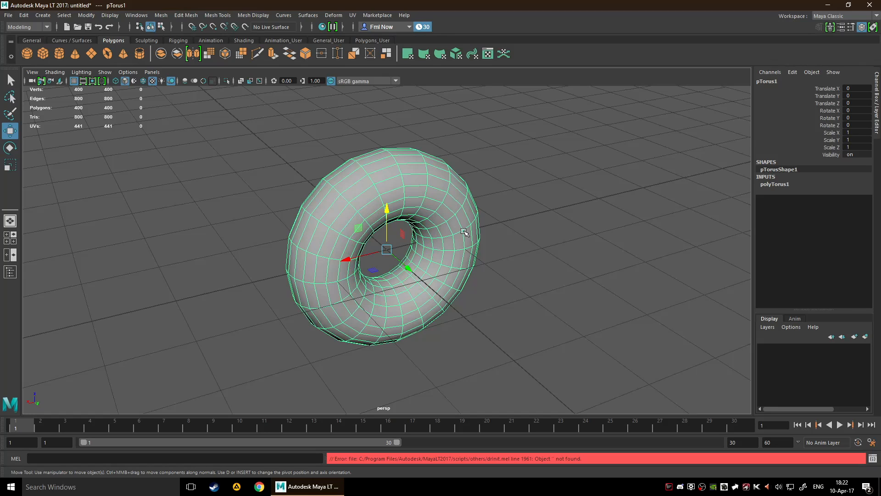
left_click_drag(387, 216, 404, 274)
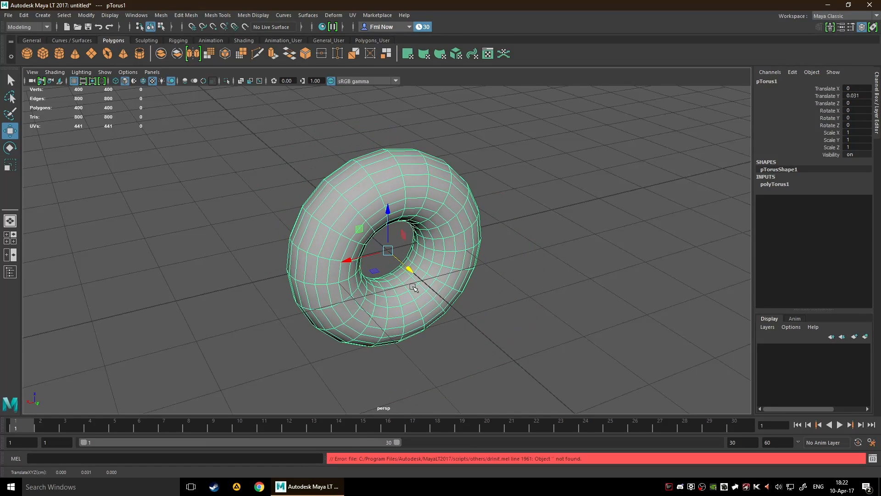
key("ctrl+z")
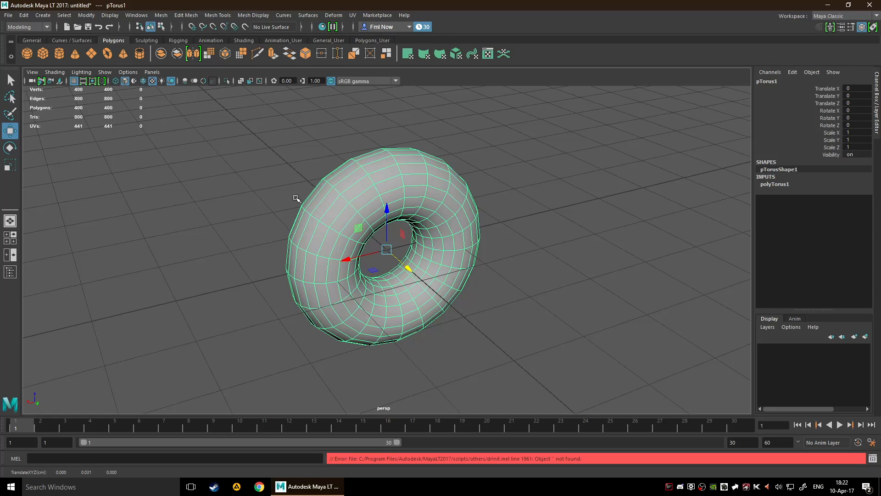
left_click_drag(408, 268, 294, 214)
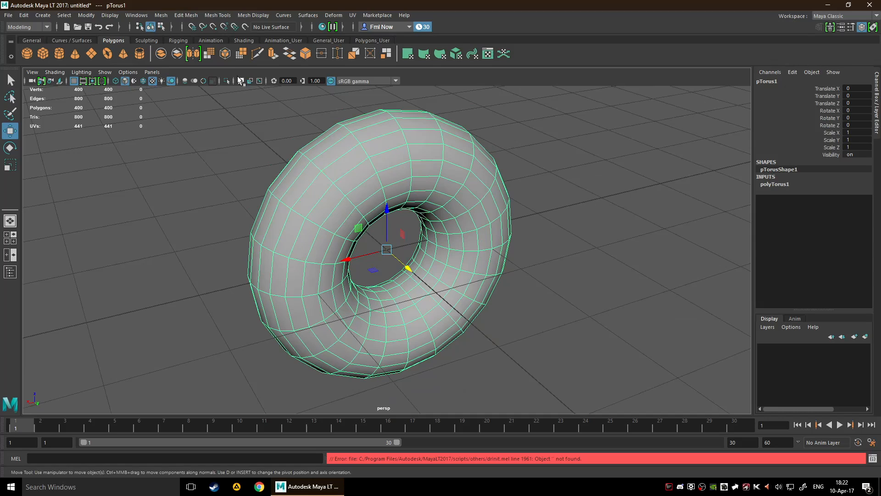
- Open the Hotkey Editor and reposition its window so the whole keyboard map can be seen
left_click(146, 15)
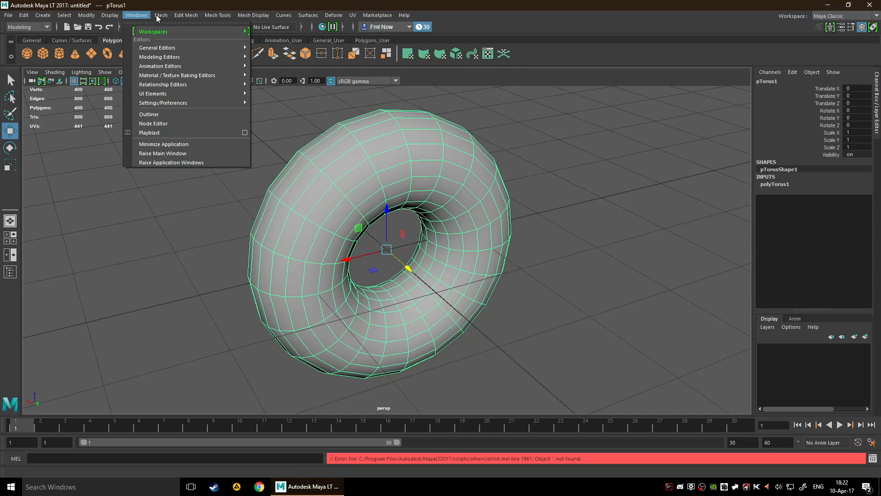
mouse_move(159, 48)
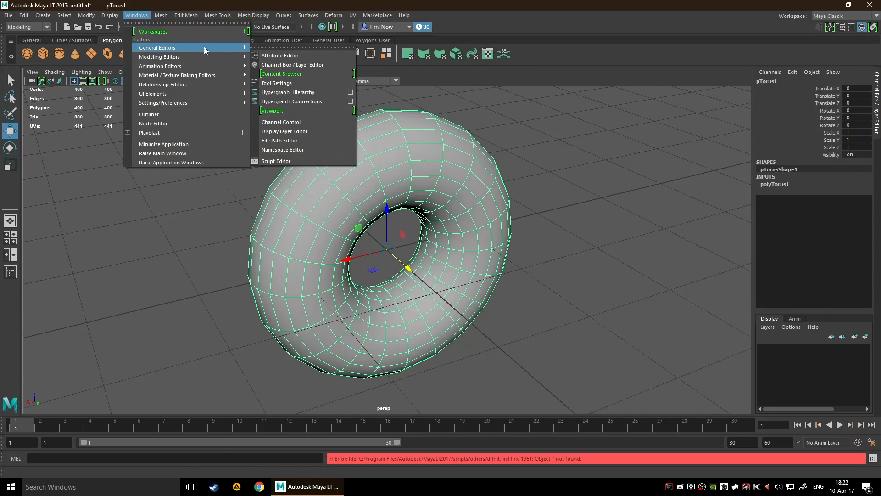
mouse_move(205, 103)
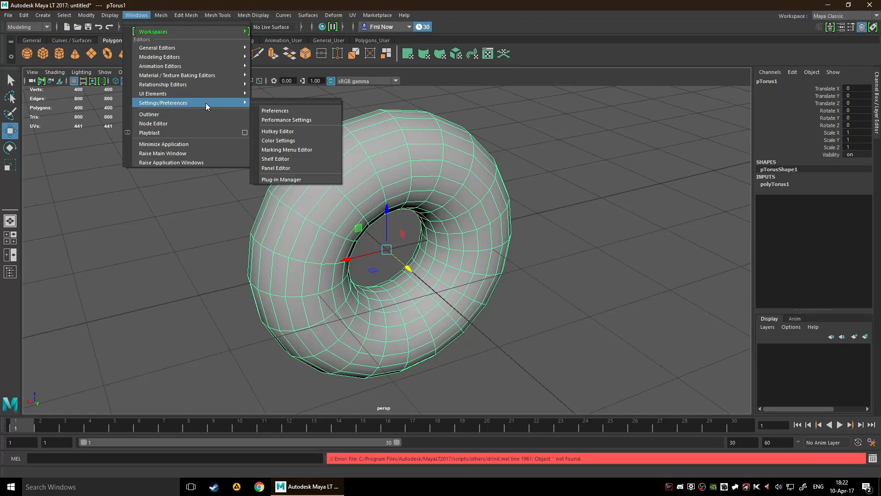
left_click(300, 130)
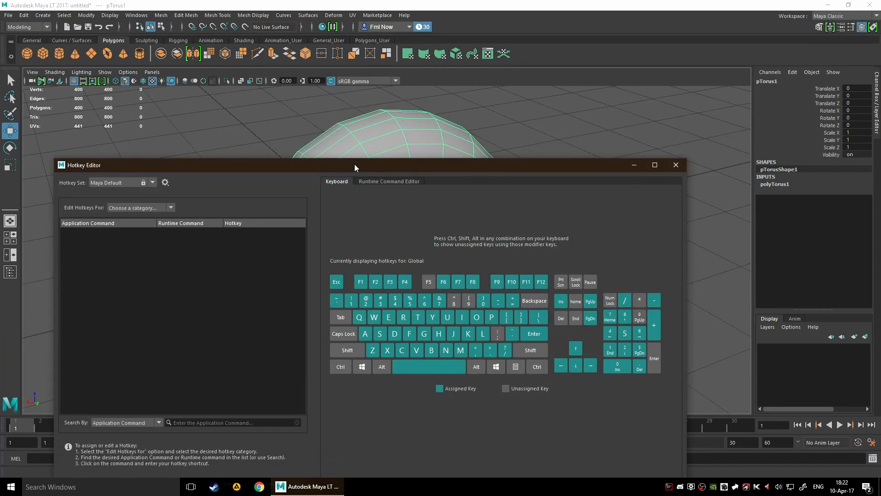
left_click_drag(355, 164, 450, 98)
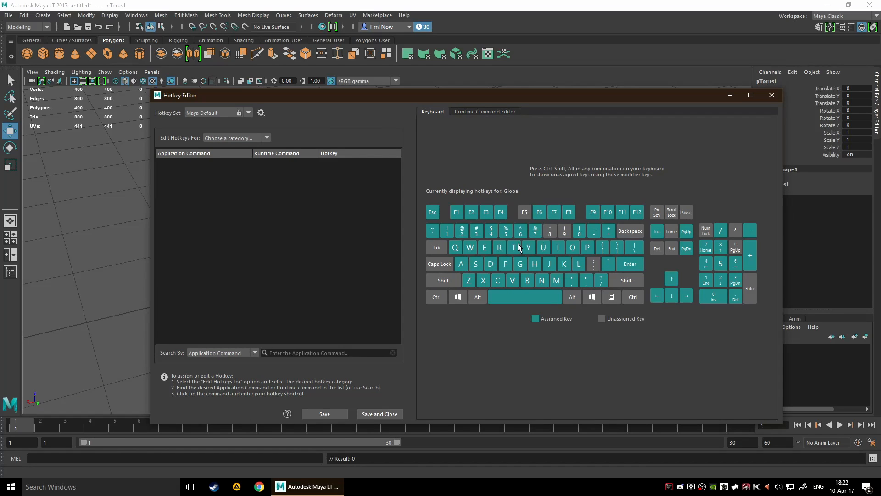
- Examine the assigned and unassigned keys for different Ctrl, Shift and Alt modifier combinations in the Hotkey Editor
key("ctrl")
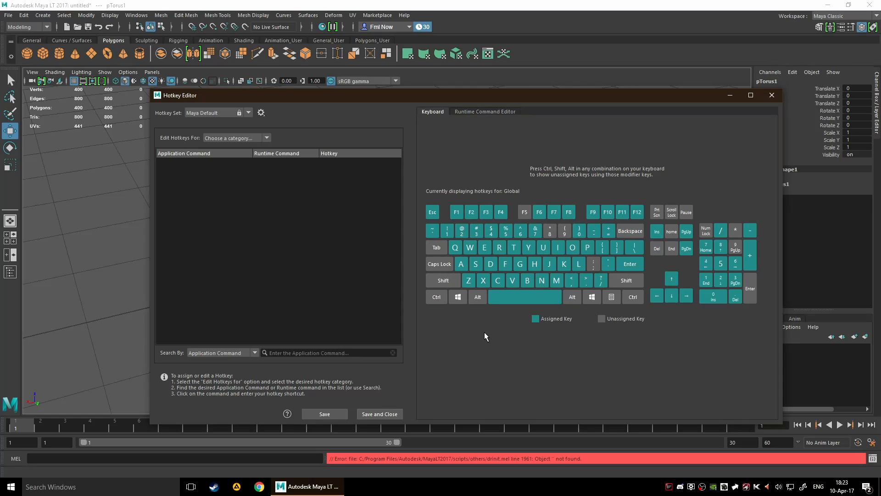
key("shift")
key("ctrl+shift")
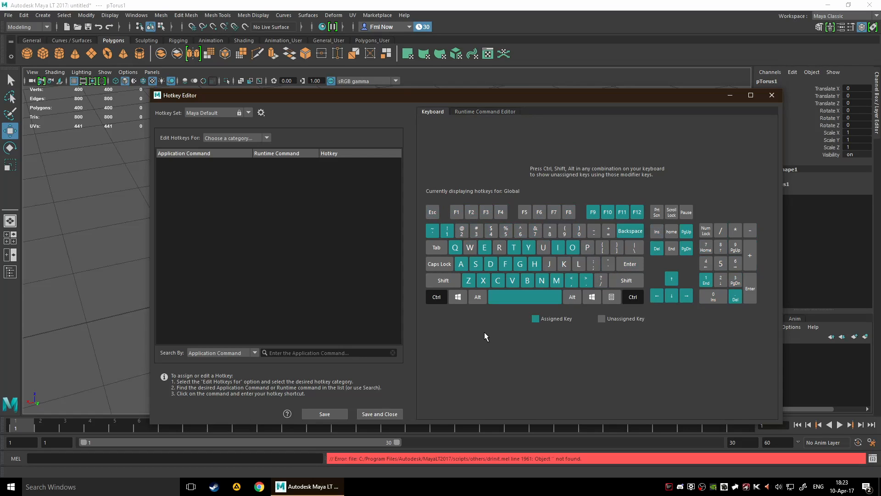
key("ctrl+alt")
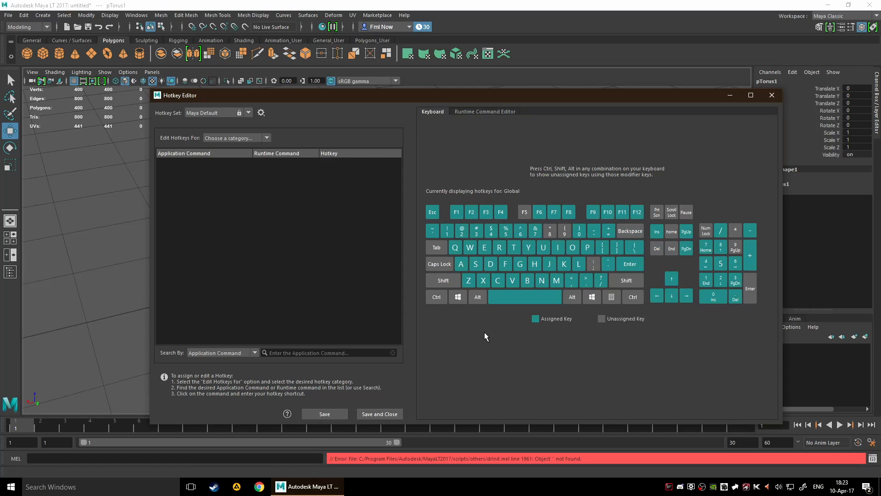
key("ctrl+alt")
key("ctrl+shift+alt")
- Switch from the Maya Default hotkey set to the custom set, and save and close the Hotkey Editor
left_click(248, 114)
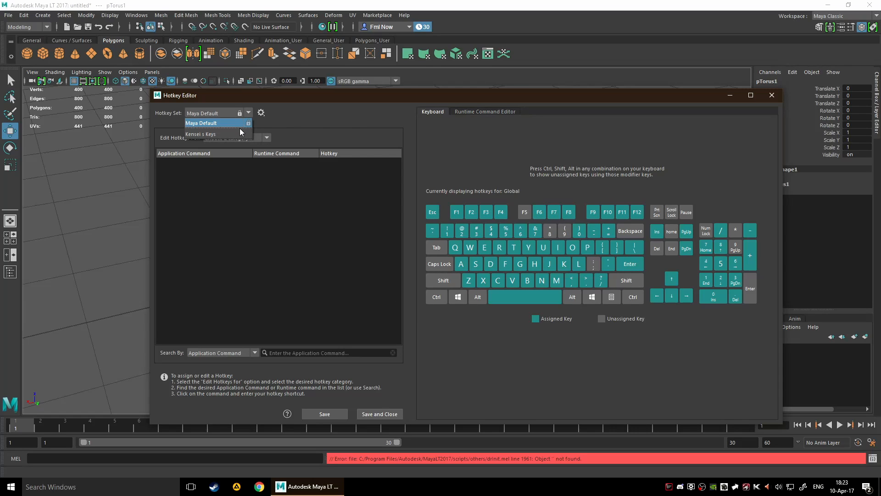
left_click(239, 129)
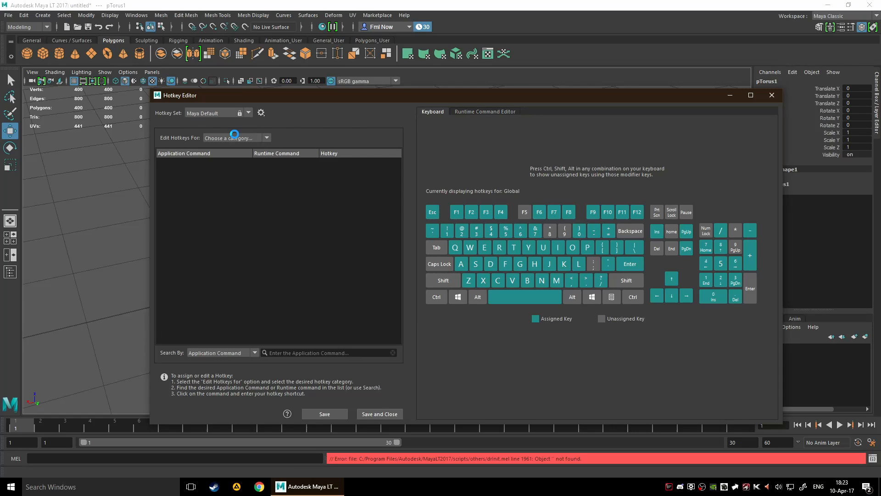
left_click(378, 413)
key("ctrl+z")
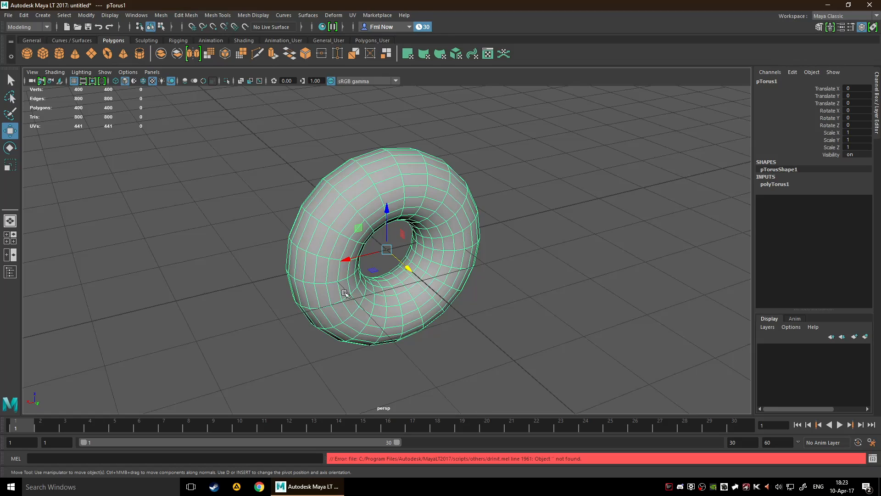
- Turn on edge selection for the torus, and return to object selection
left_click(397, 188)
key("F10")
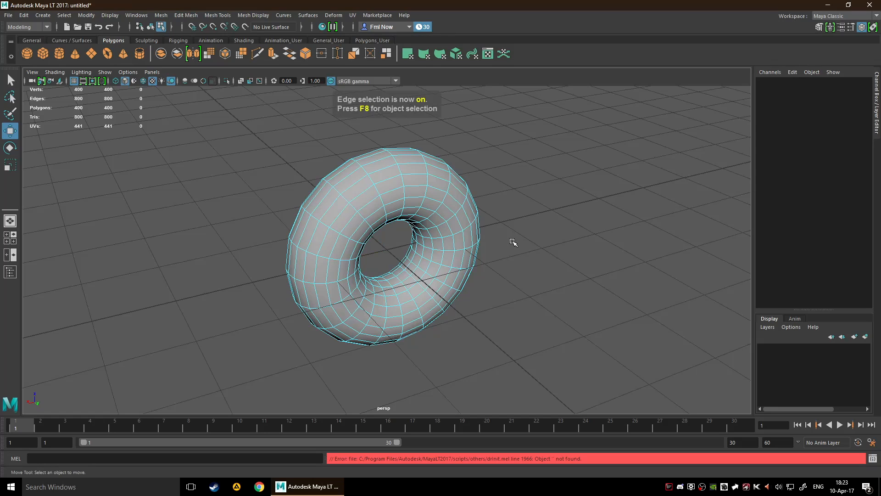
key("F8")
- Turn on face selection, pick individual faces on the upper part of the torus, and clear the selection
key("F11")
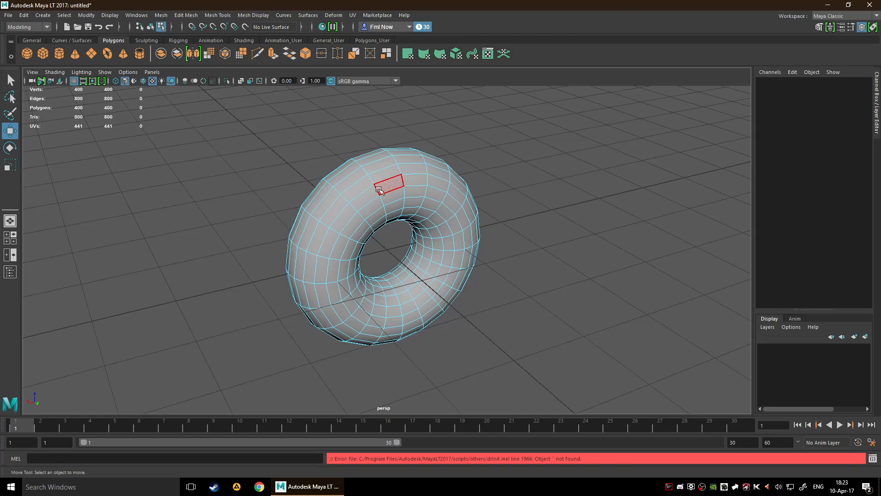
left_click(340, 218)
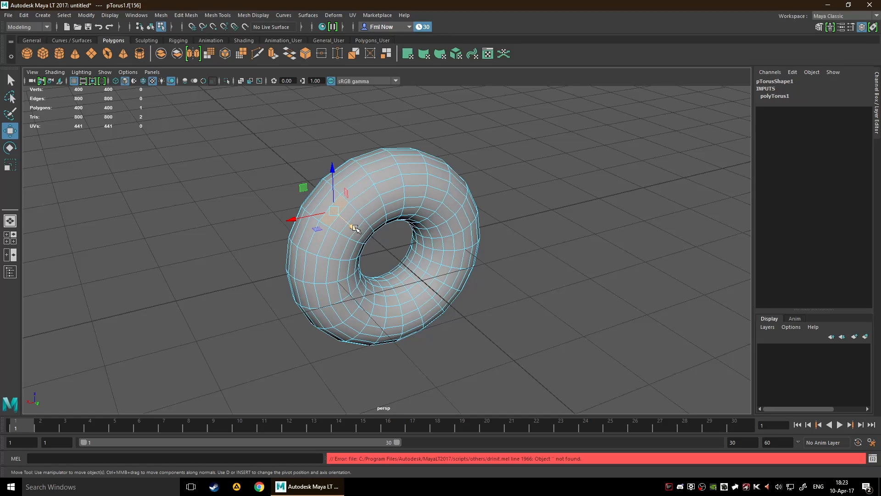
left_click(375, 199)
left_click(409, 201)
left_click(529, 244)
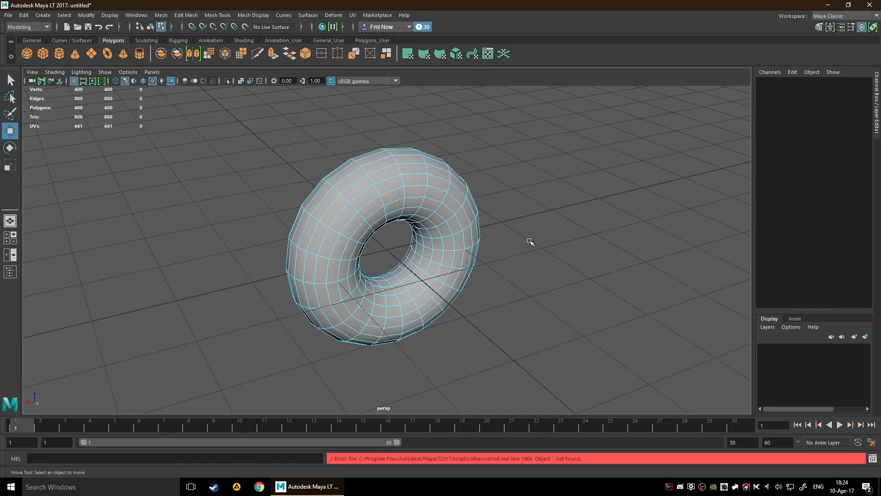
- Switch to vertex selection and select a single vertex near the upper inner rim of the torus
key("F10")
key("F9")
scroll(353, 212, "up", 5)
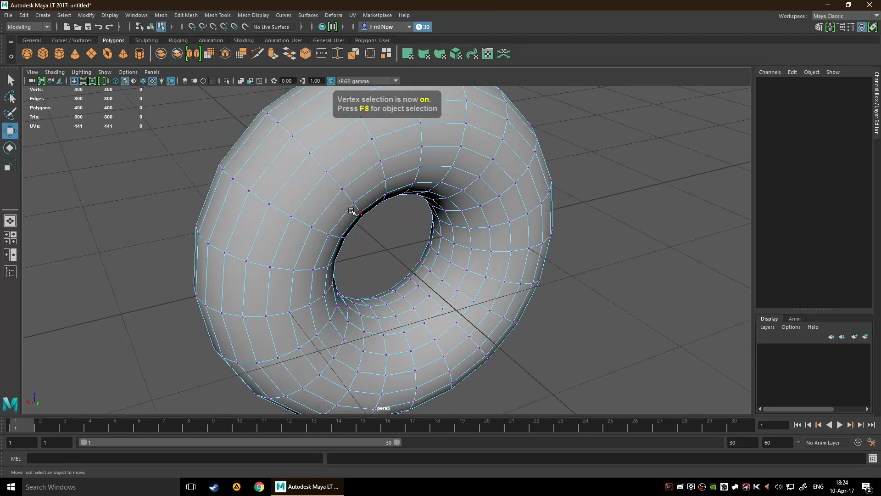
scroll(373, 202, "down", 4)
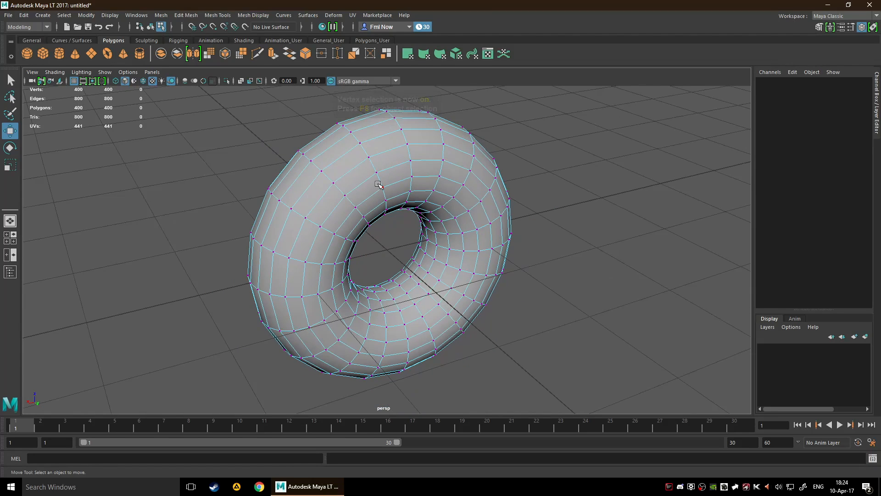
left_click(382, 187)
left_click(387, 202)
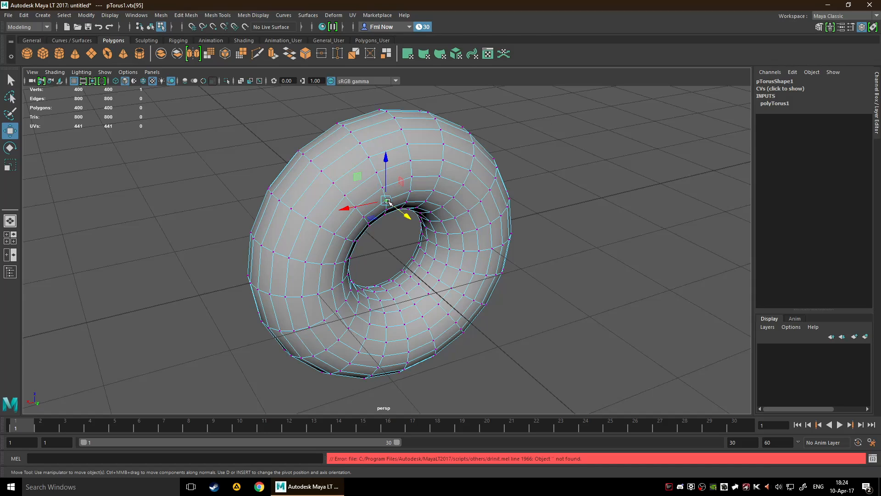
- Select a single vertex on the torus's upper part, and switch to face selection to select a face there
scroll(386, 205, "down", 3)
left_click(376, 195)
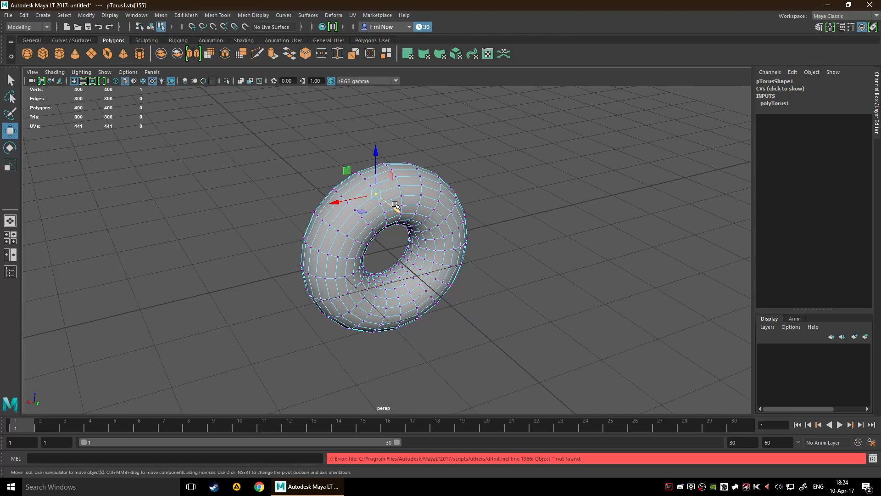
key("F11")
left_click(387, 186)
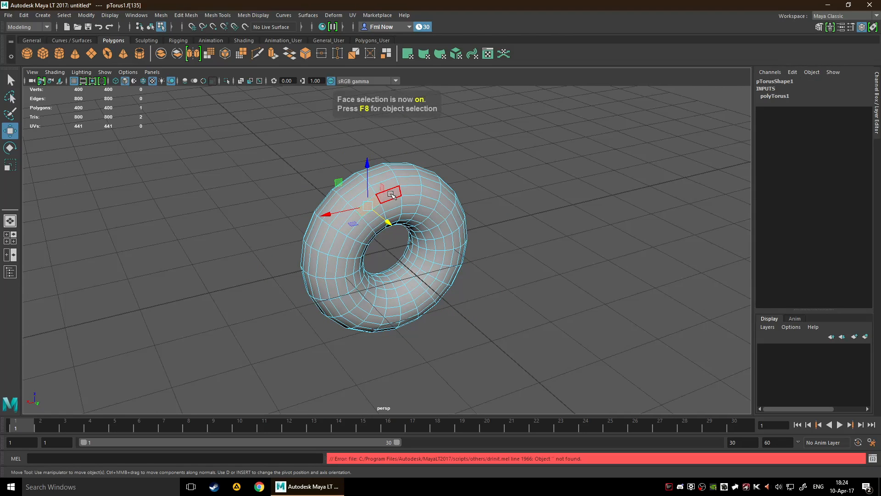
- Switch to edge selection, select one edge above the torus hole, and return to object selection with the Select tool
key("F10")
left_click(393, 197)
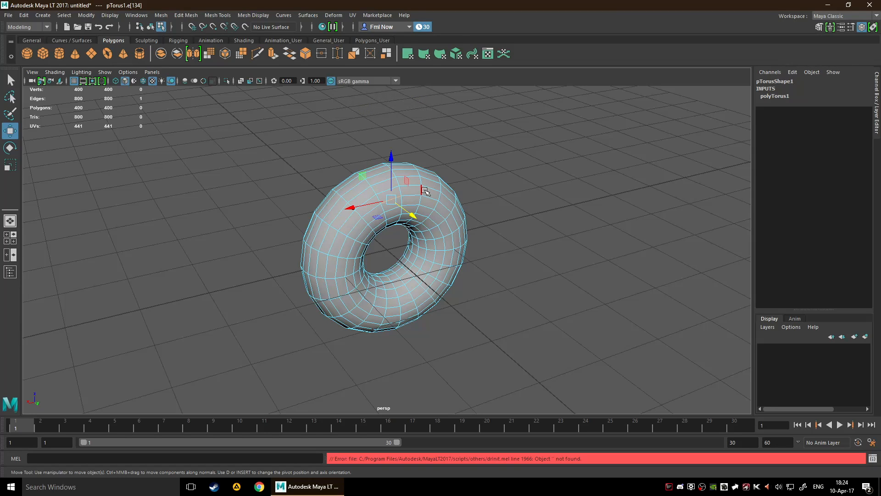
key("F8")
key("q")
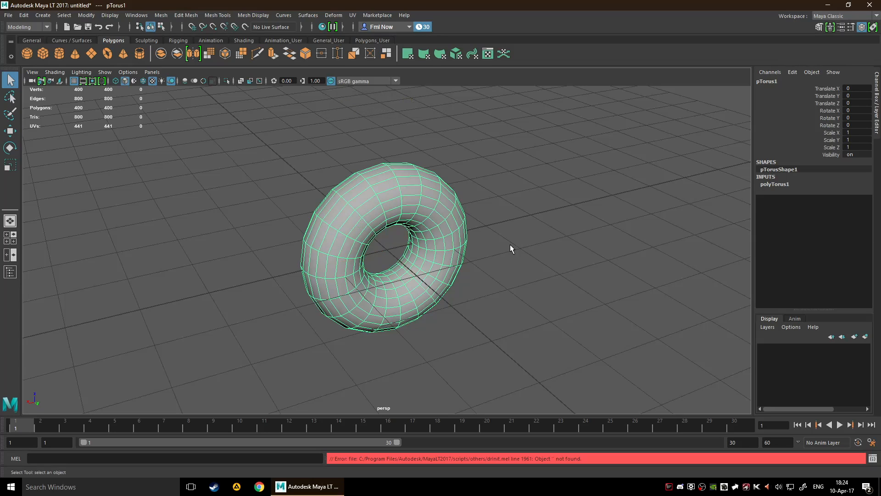
- Turn on vertex selection and pick a single vertex on the torus's upper front surface
key("F9")
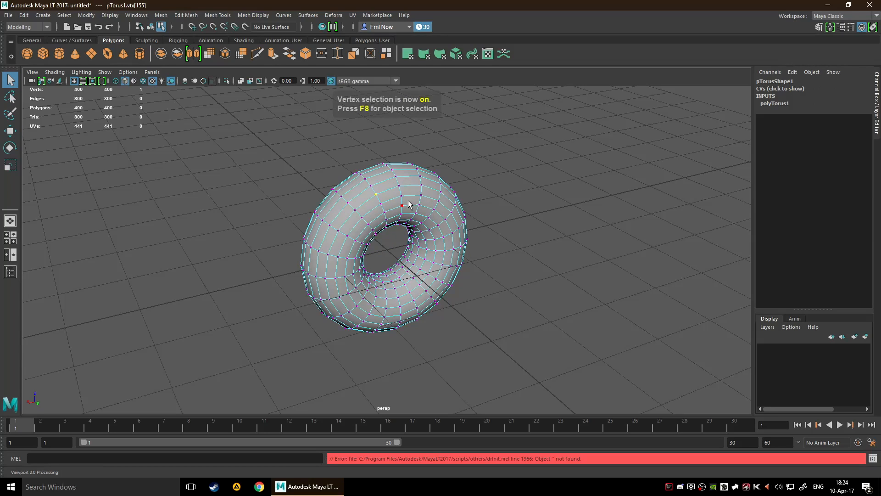
left_click(385, 196)
left_click(398, 187)
- Examine the torus and its selected vertex from different angles and distances
left_click_drag(583, 224, 469, 259, "alt")
left_click_drag(546, 280, 496, 223, "alt")
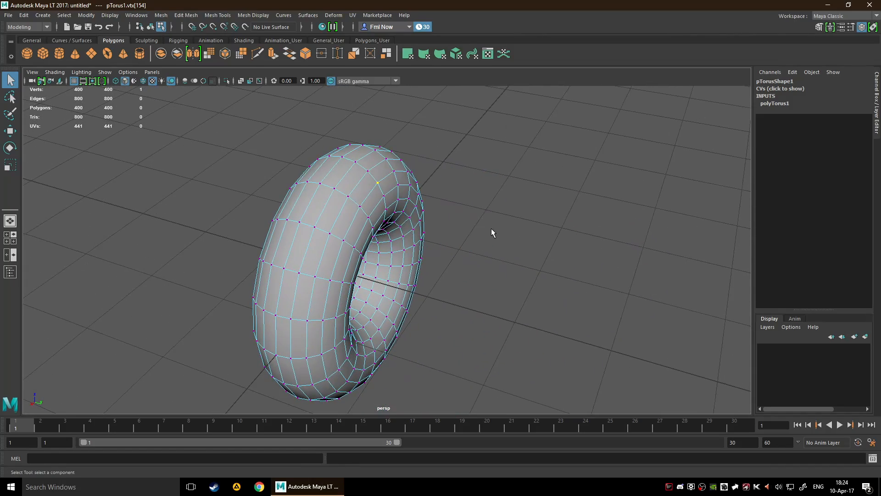
middle_click_drag(516, 252, 528, 294, "alt")
left_click_drag(464, 277, 396, 220, "alt")
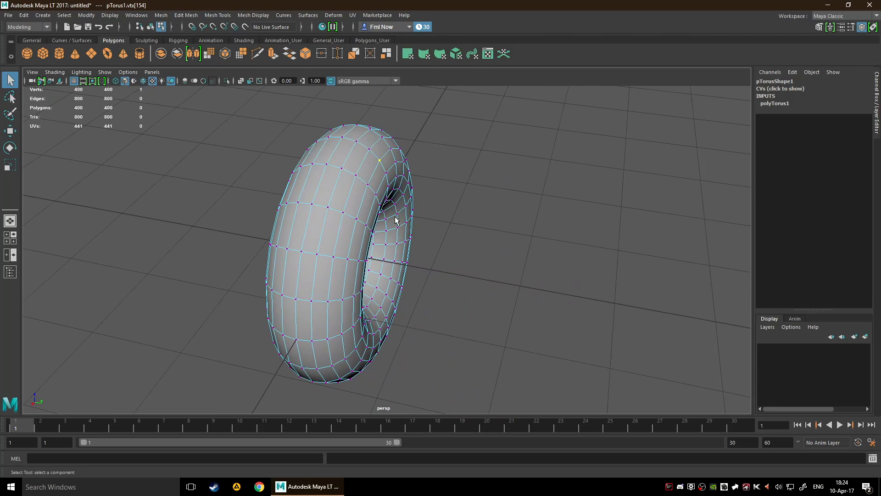
scroll(395, 220, "down", 4)
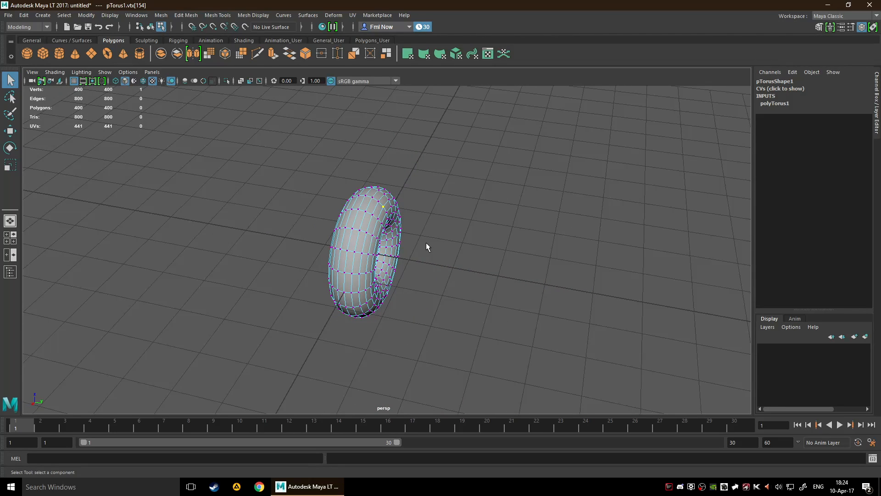
scroll(426, 247, "up", 10)
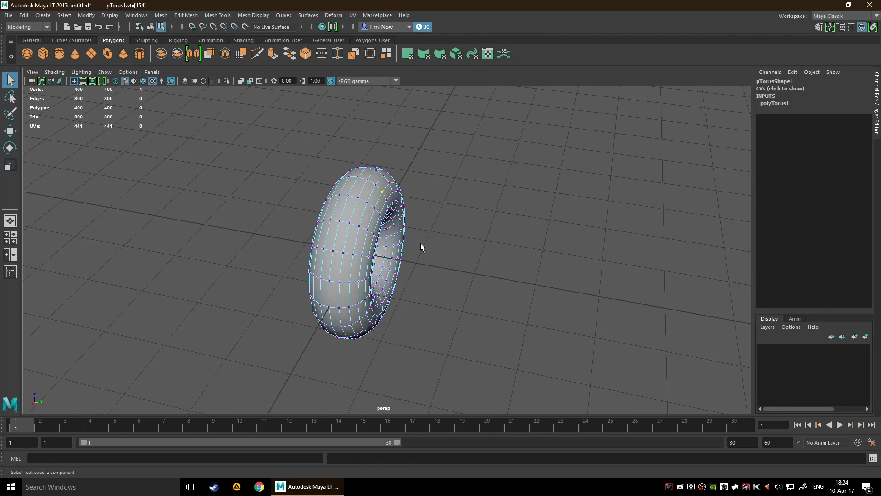
scroll(421, 248, "down", 10)
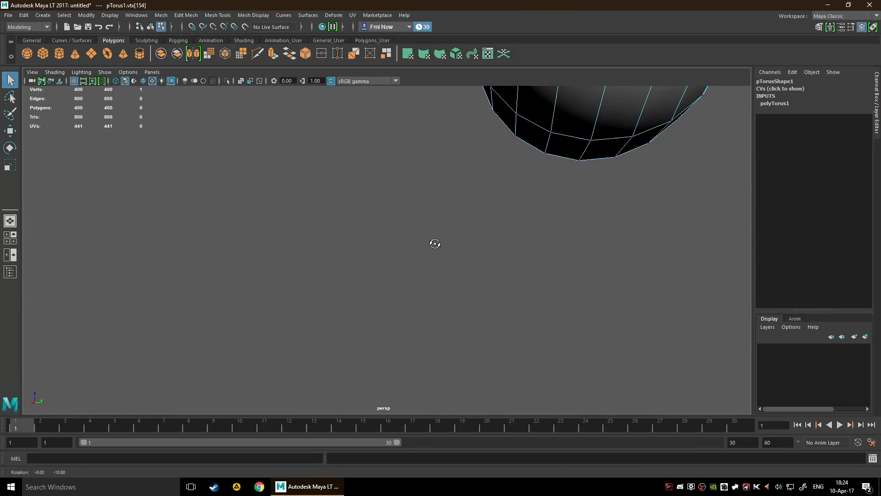
scroll(519, 215, "down", 2)
scroll(458, 231, "up", 10)
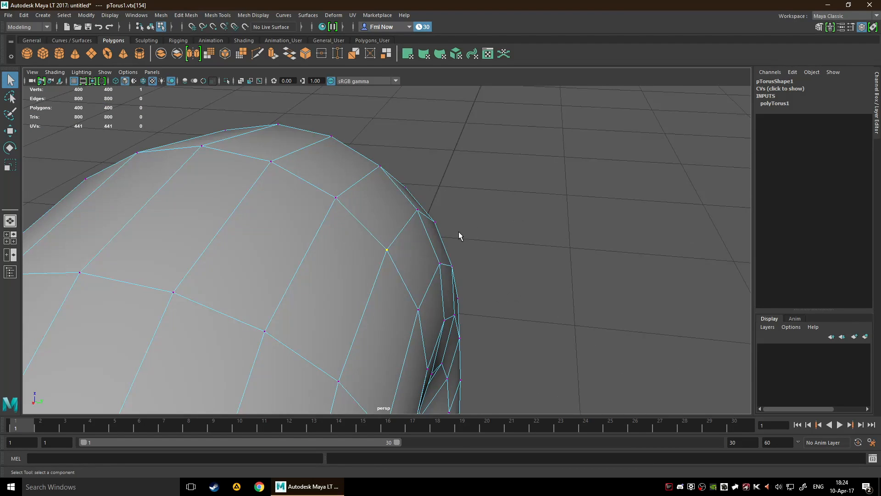
scroll(424, 259, "down", 5)
- Try moving the selected vertex outward along the Y axis, and undo the move
key("w")
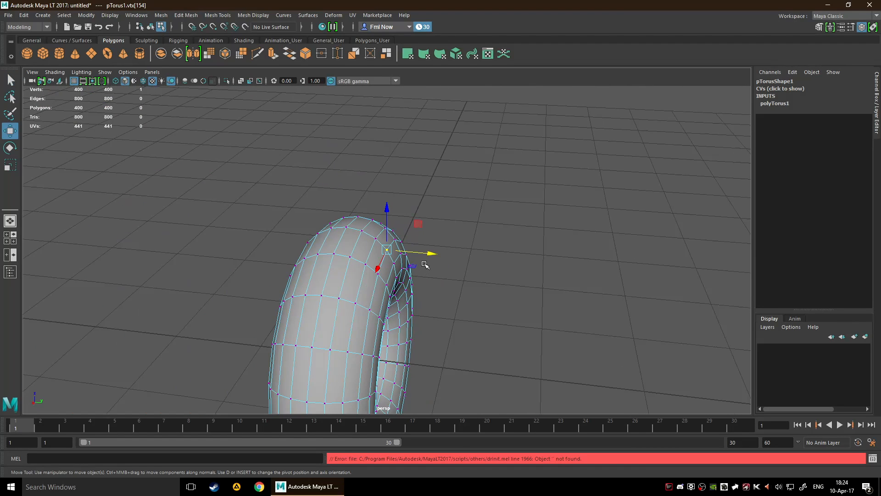
left_click_drag(429, 250, 514, 280)
scroll(596, 294, "down", 10)
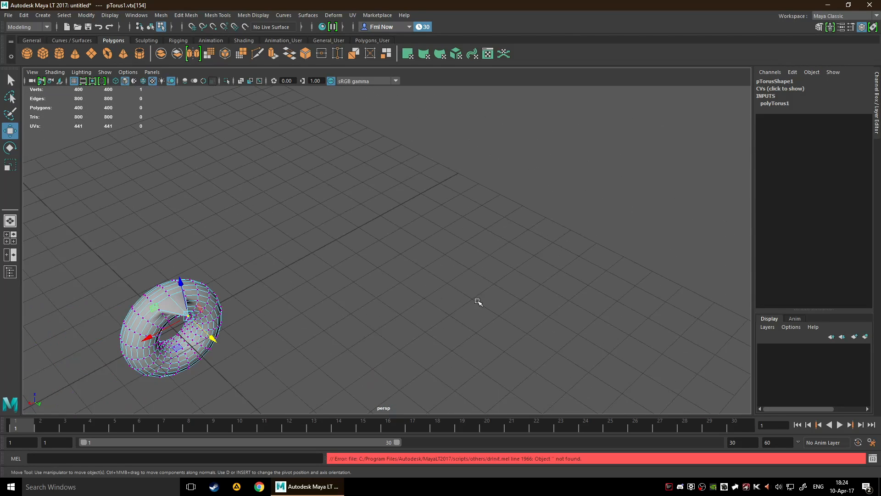
key("f")
left_click_drag(429, 314, 479, 337, "alt")
scroll(478, 337, "down", 6)
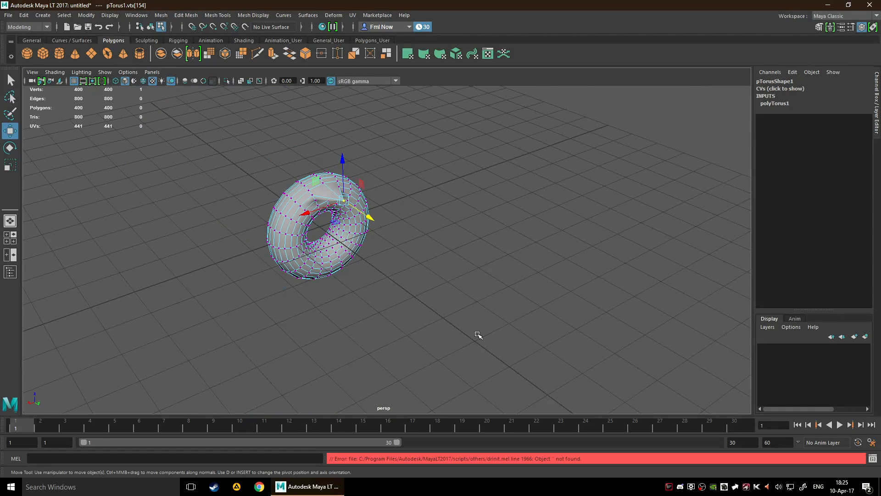
key("ctrl+z")
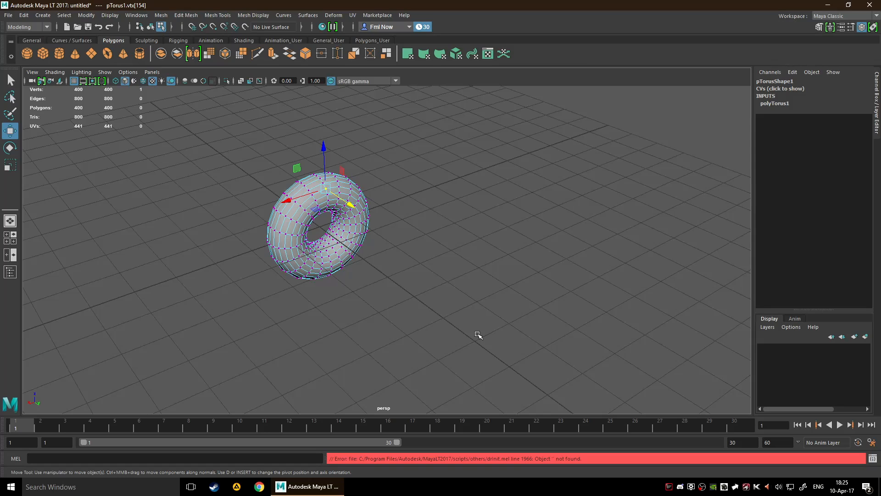
- Go through edge and face selection back to object selection, and decline the autosave
key("F10")
key("F11")
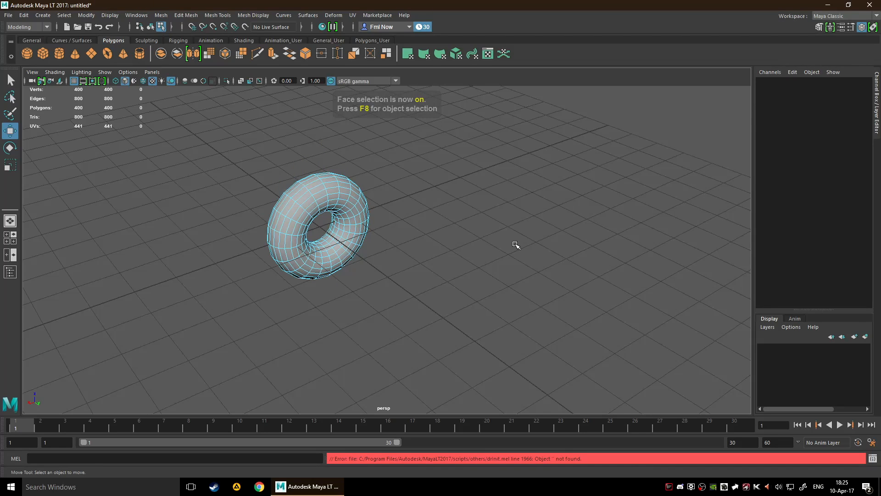
key("F8")
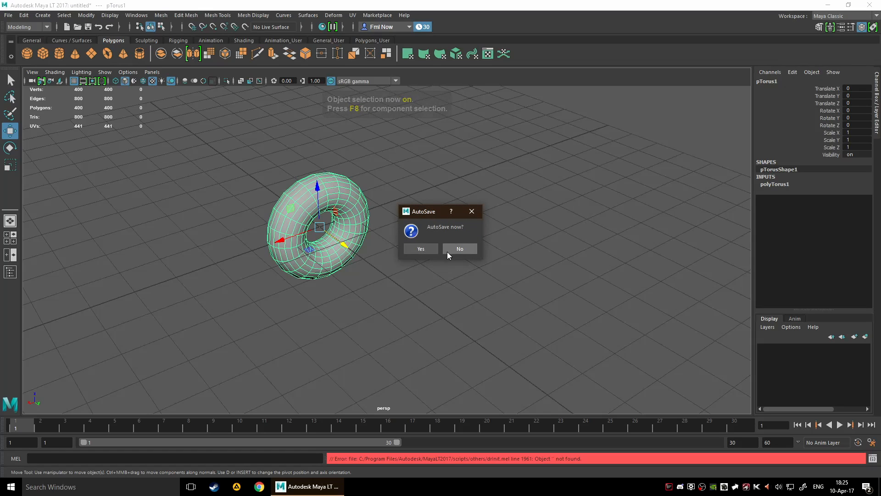
left_click(447, 251)
- Clear the selection with the Select tool, reselect the torus and frame it in the view
key("q")
left_click(408, 240)
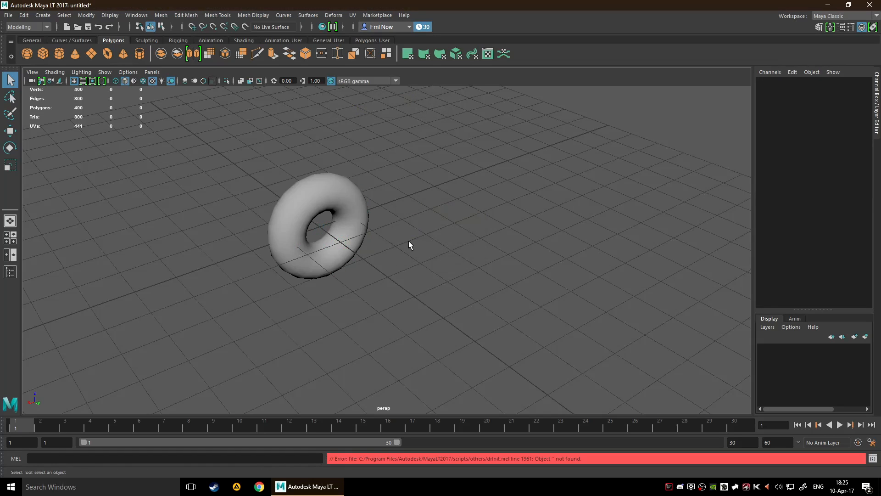
left_click(317, 205)
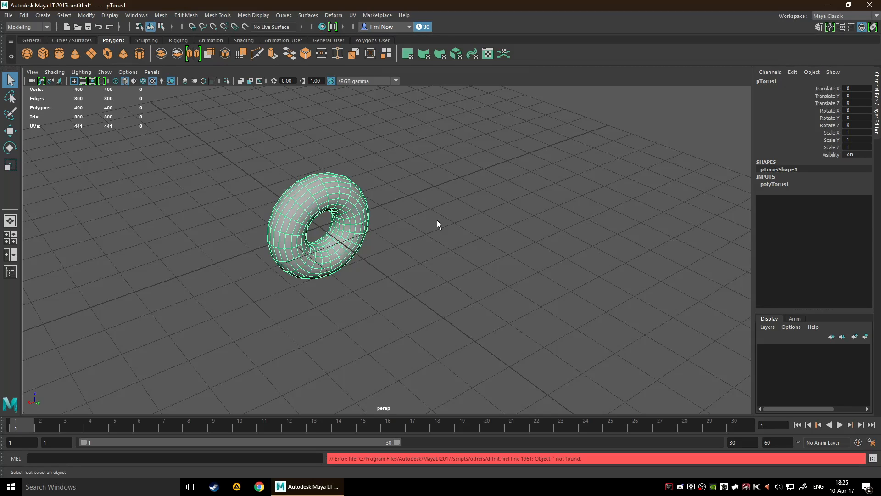
key("f")
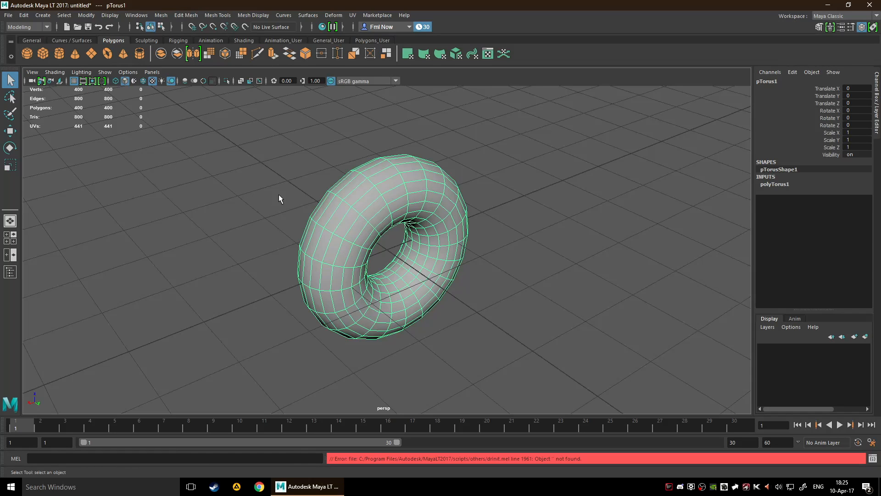
- Switch the torus to face selection and vertex selection, and return to object selection
scroll(360, 189, "up", 3)
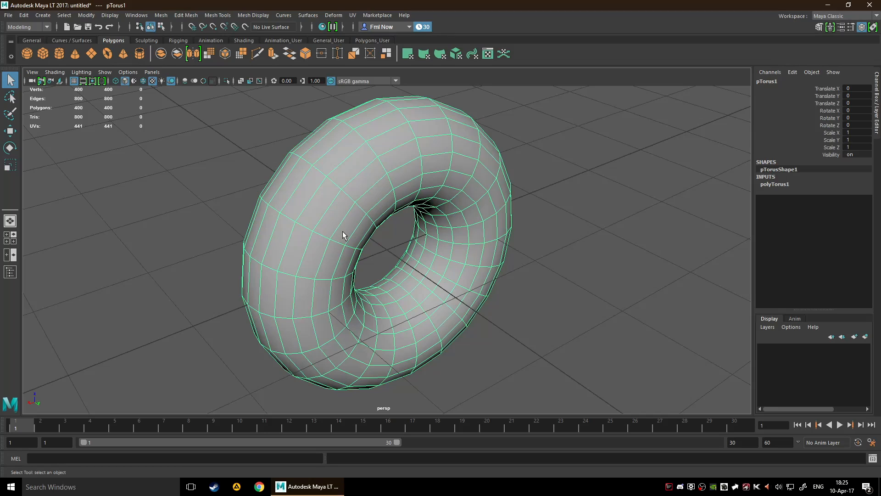
key("F11")
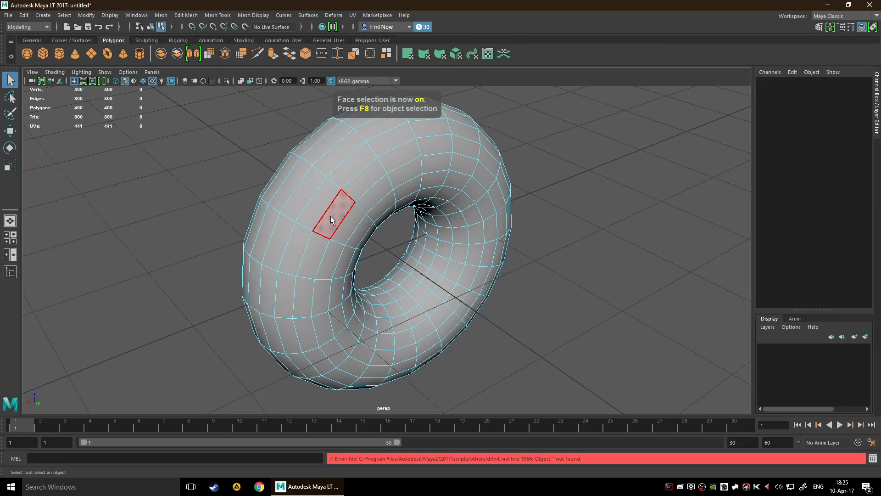
key("F9")
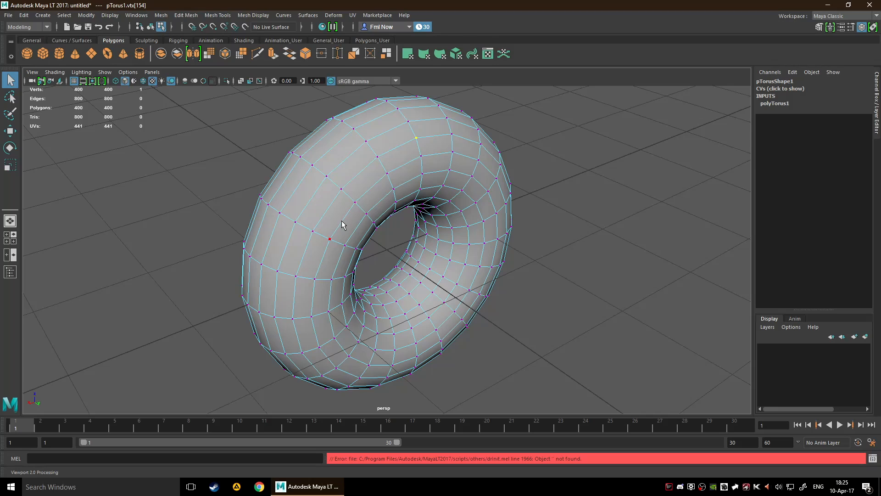
key("ctrl+z")
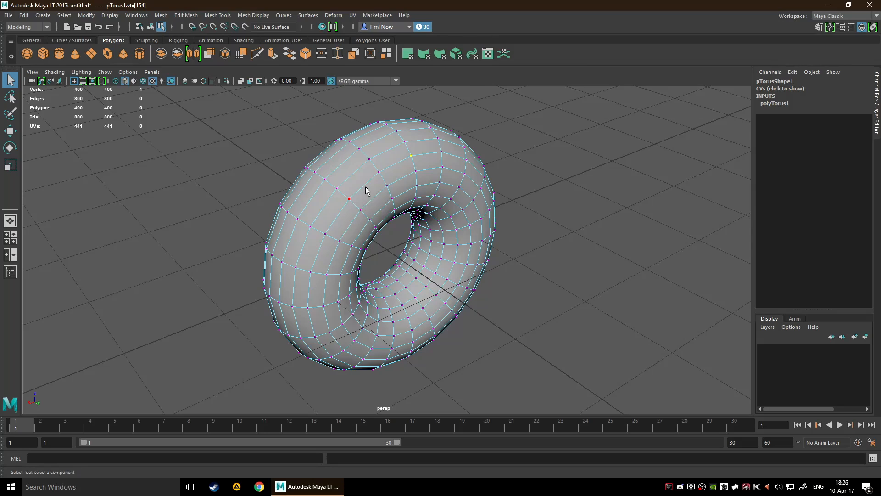
key("F9")
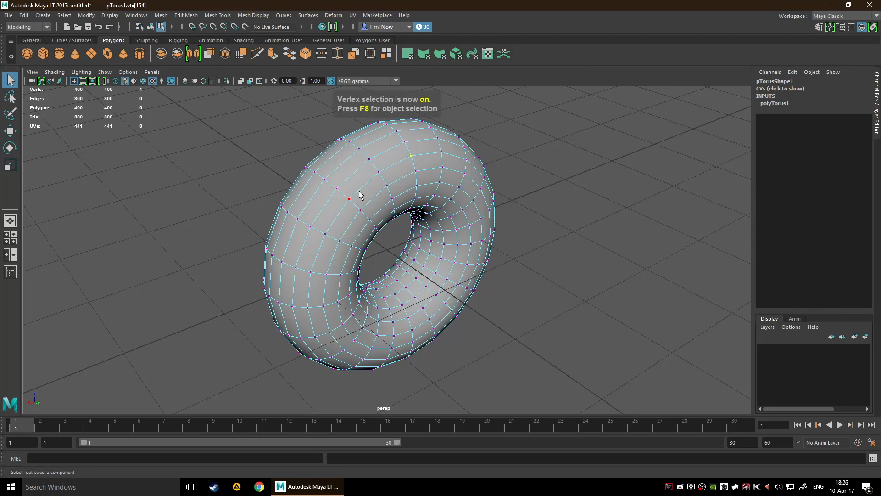
key("F8")
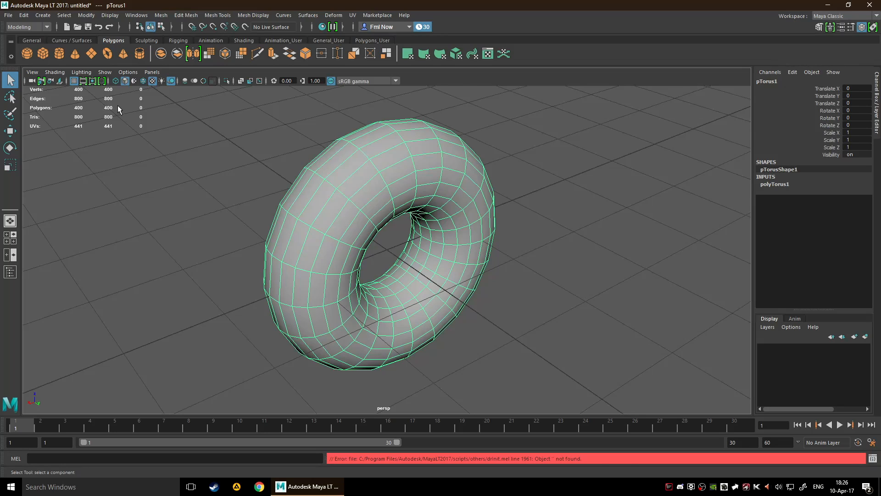
- Turn on edge selection, pick three edges together on the torus's upper part, and return to object selection
key("F10")
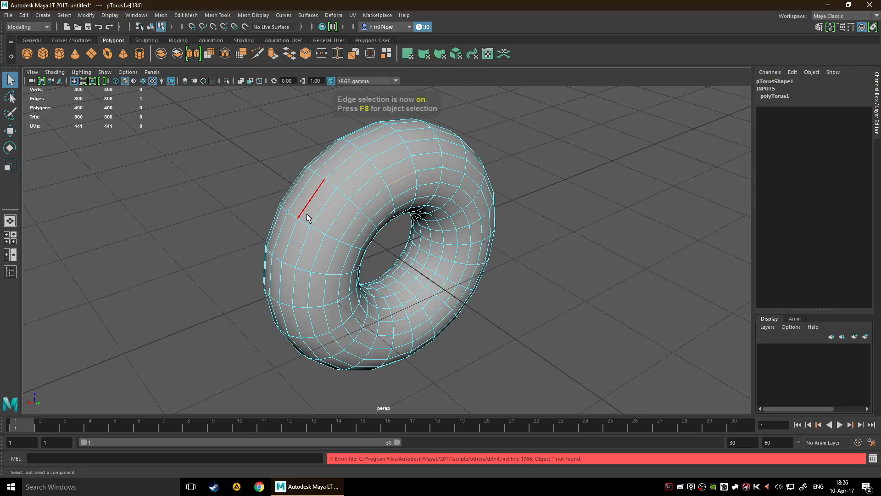
left_click(398, 178)
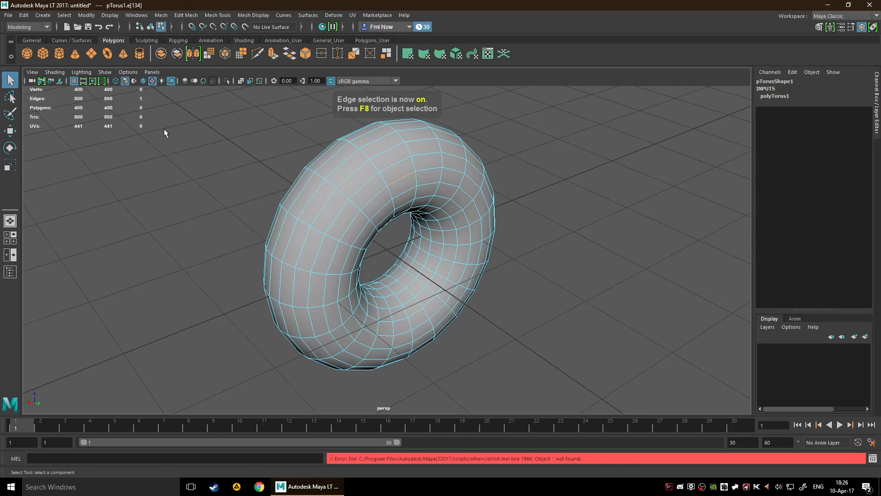
left_click(342, 197)
left_click(360, 188, "shift")
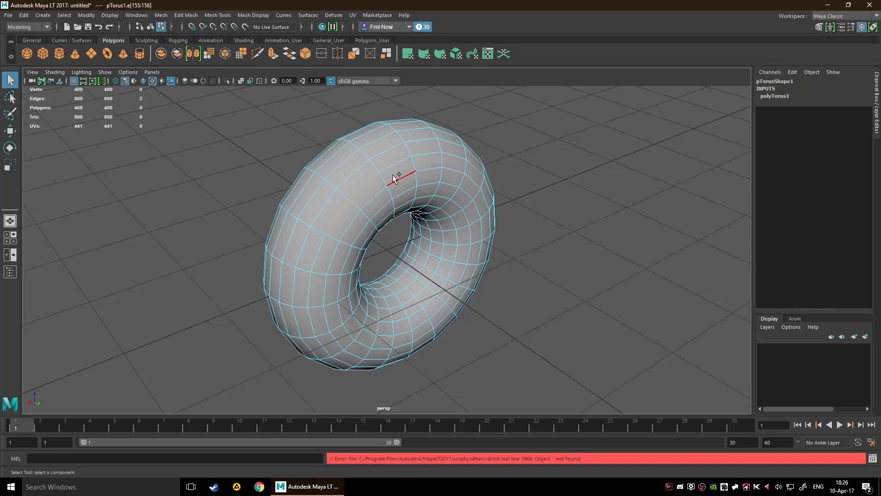
left_click(393, 176, "shift")
key("F8")
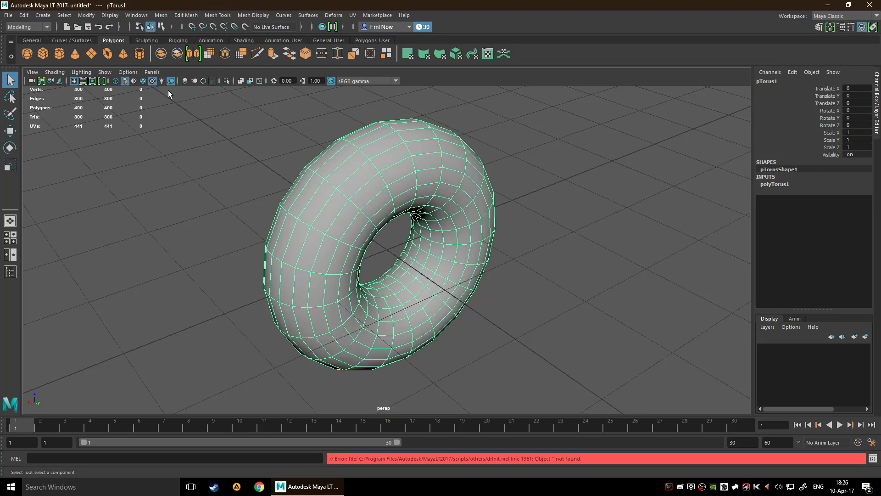
- Triangulate the torus mesh
left_click(188, 17)
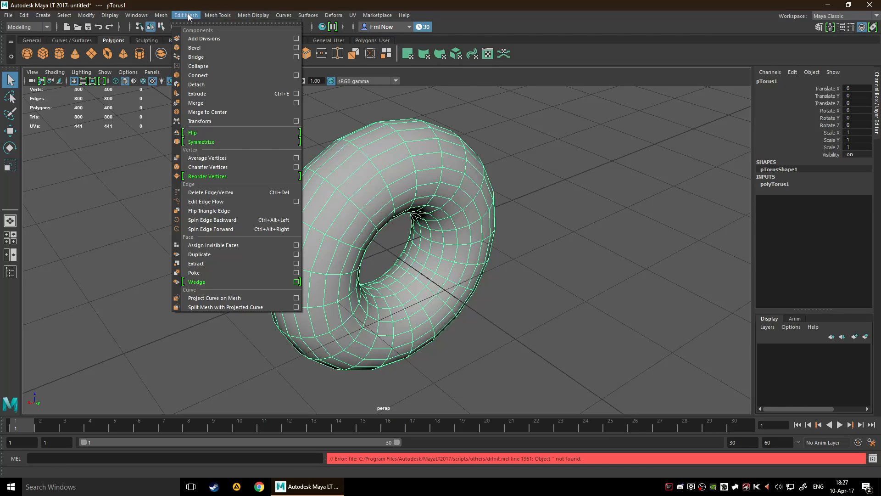
mouse_move(164, 16)
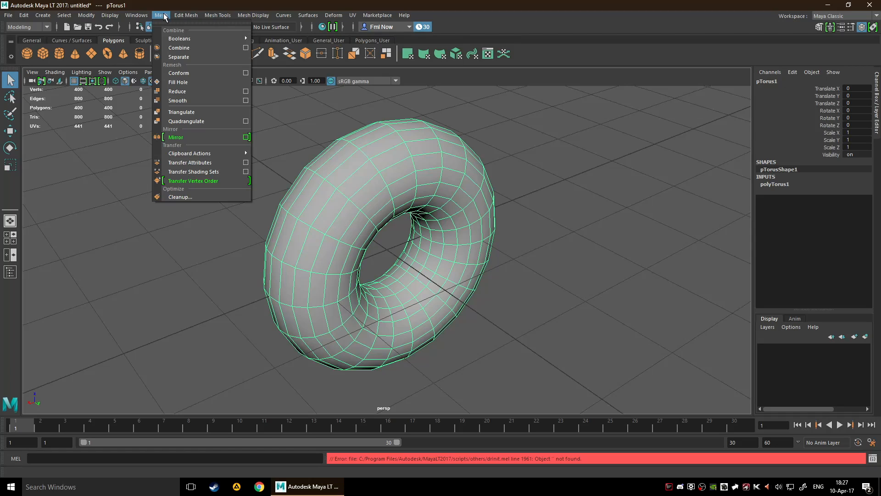
left_click(177, 112)
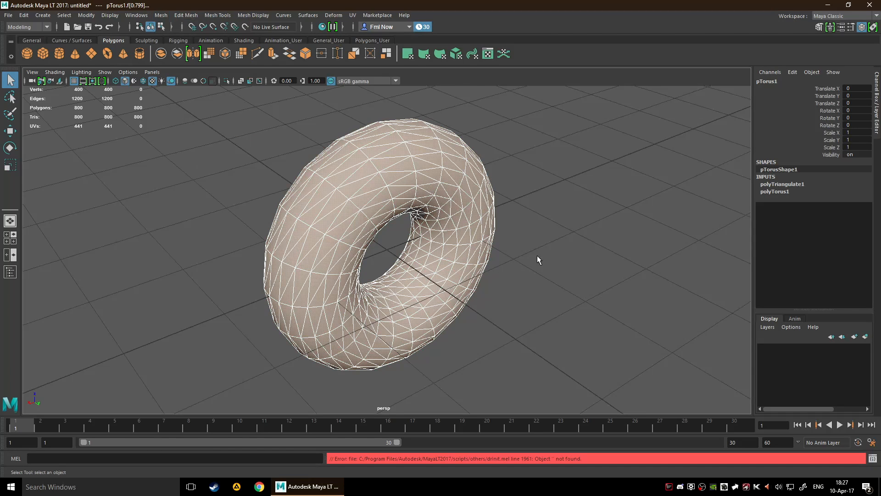
- Clear the face selection and reselect the triangulated torus as a whole object
right_click_drag(567, 250, 559, 213, "alt")
left_click(513, 280)
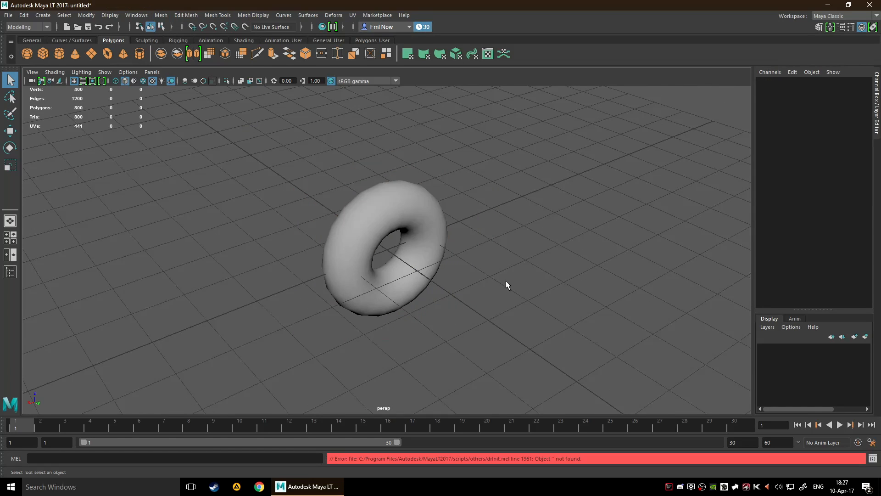
scroll(505, 280, "up", 3)
left_click(350, 198)
scroll(469, 284, "up", 2)
scroll(373, 263, "down", 1)
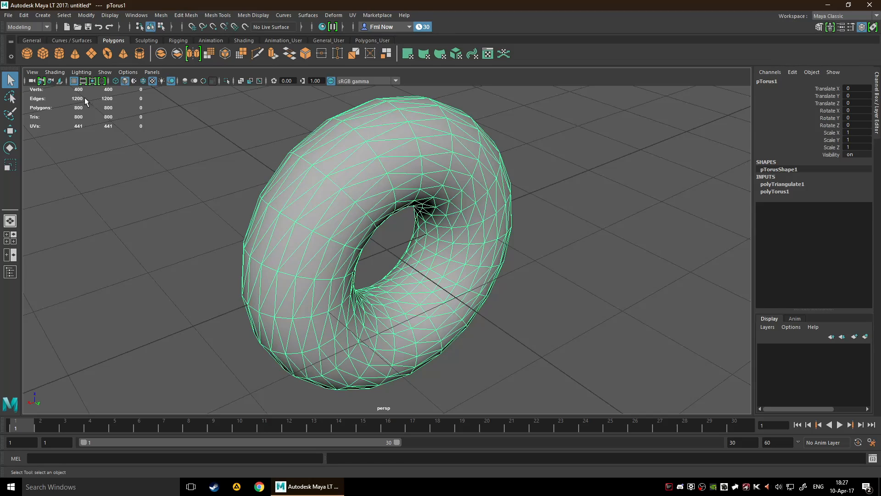
- Switch the torus to face selection and select a single triangular face above its hole
scroll(481, 200, "down", 2)
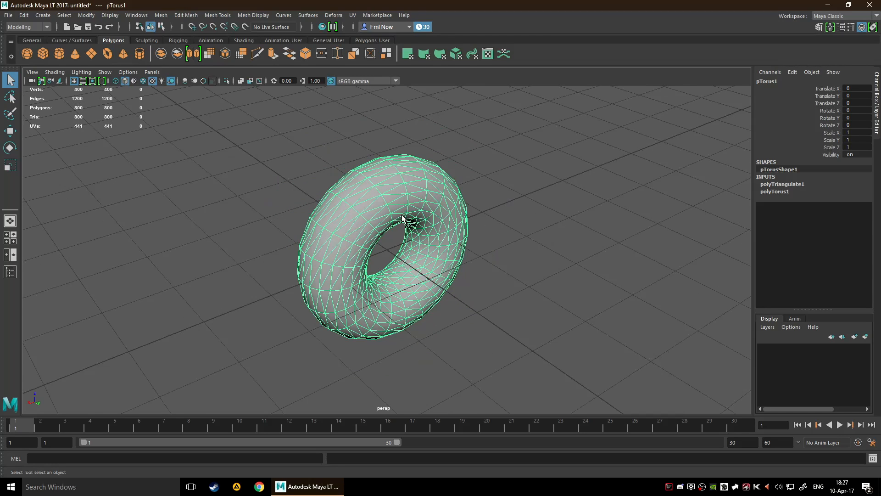
right_click_drag(403, 222, 388, 247)
left_click(373, 211)
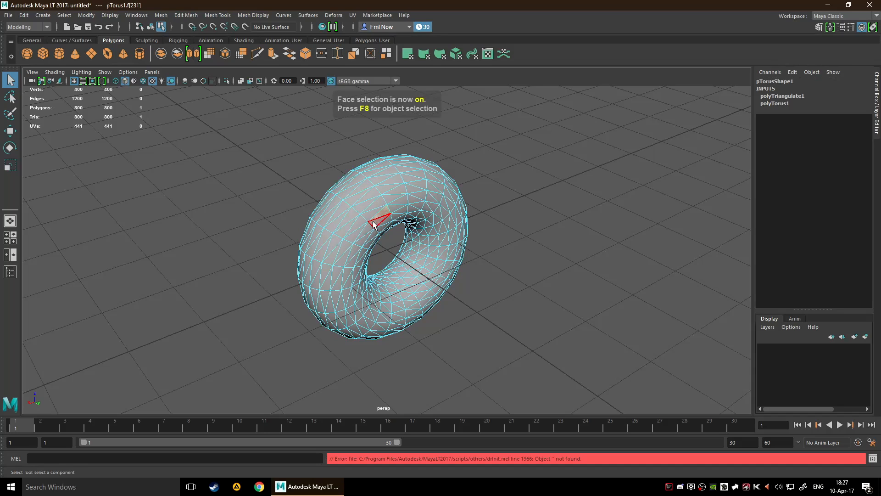
- Switch the torus to edge selection and select single edges one at a time on its upper part
key("F10")
left_click(373, 217)
scroll(390, 225, "up", 3)
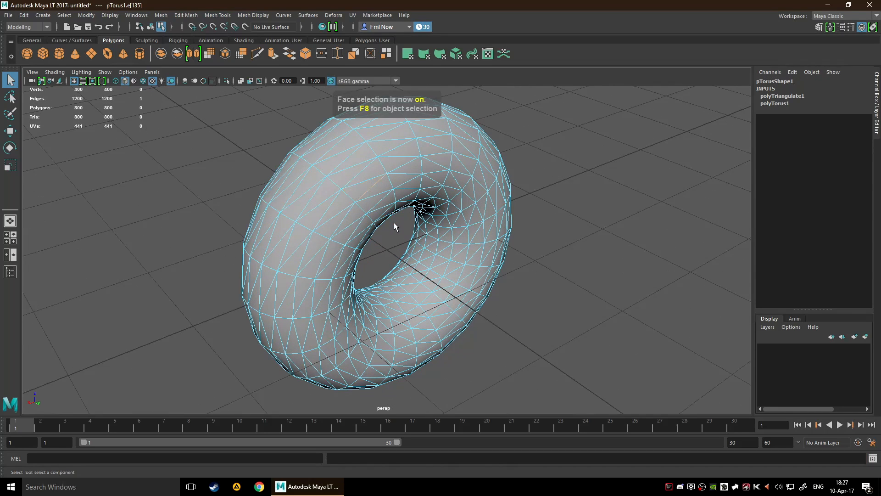
left_click(354, 177)
left_click(345, 165)
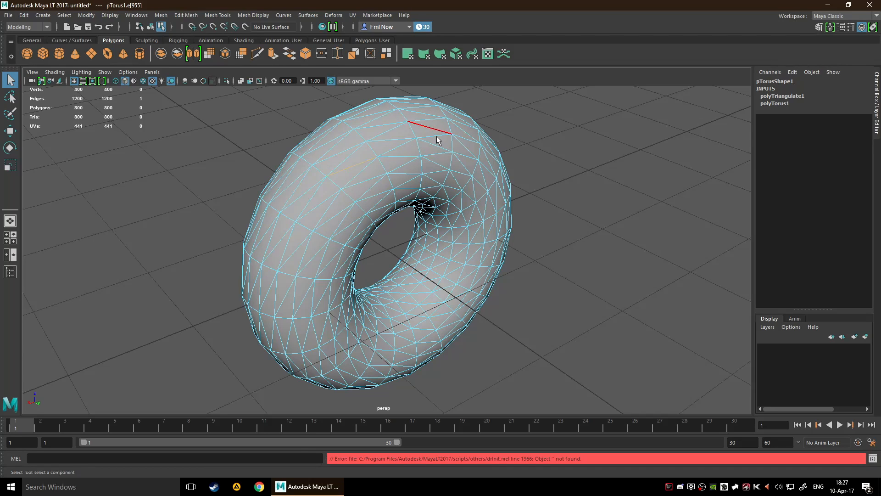
- Select two connected edges together on the side of the torus facing the hole and frame them in the view
left_click(469, 233)
left_click(466, 219, "shift")
scroll(473, 242, "up", 3)
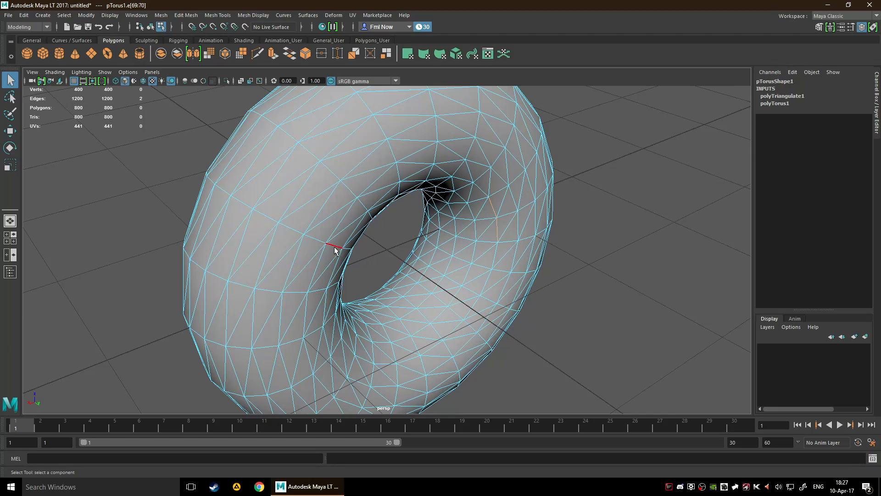
key("f")
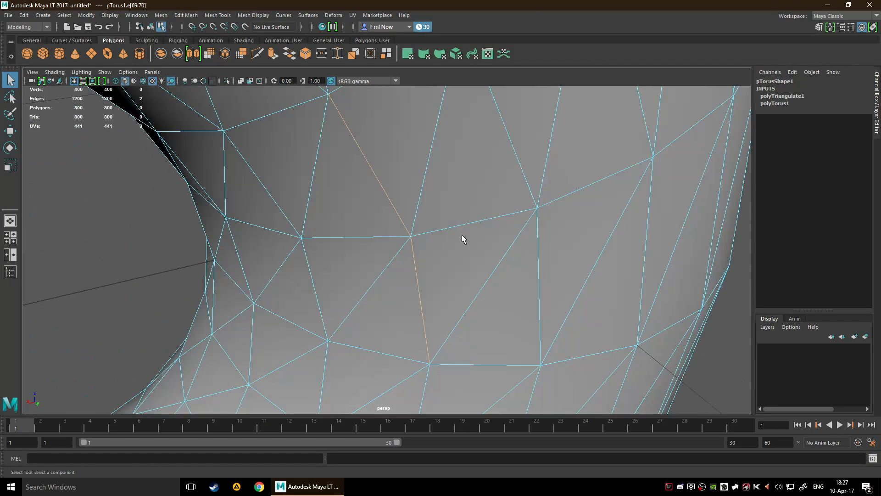
- Select single edges one at a time near the upper rim of the torus's hole
scroll(450, 274, "down", 5)
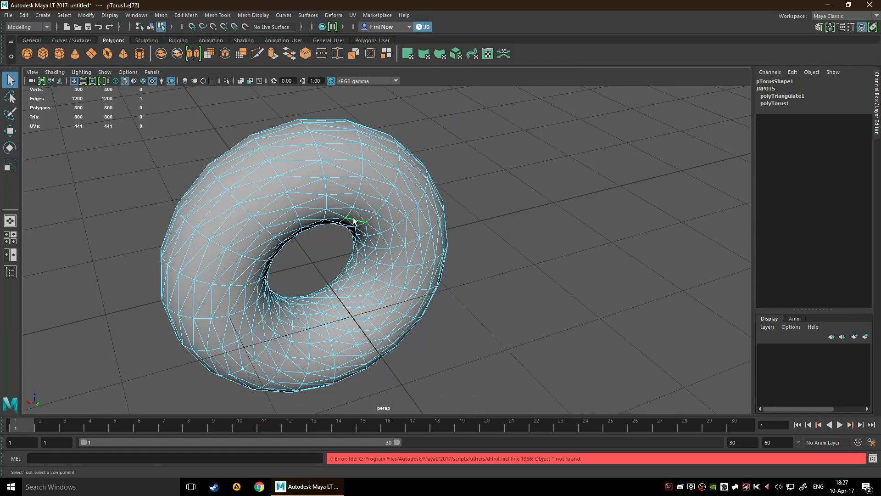
left_click(354, 214)
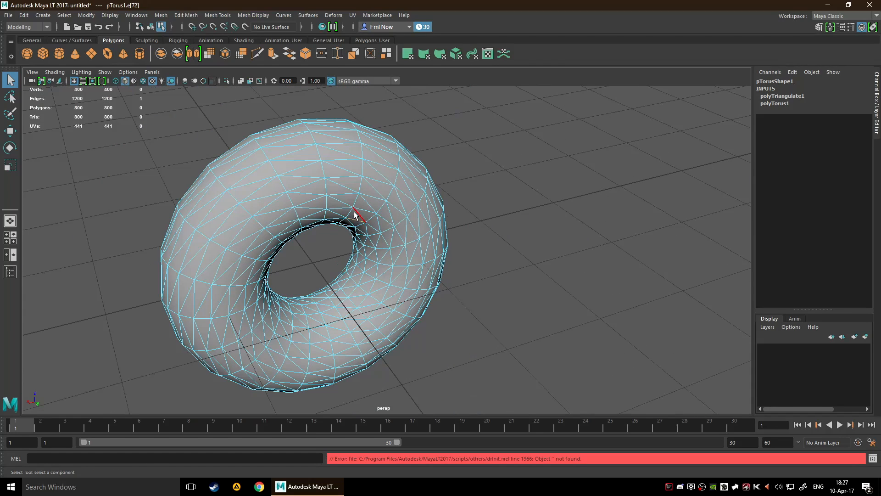
left_click(410, 189)
- Undo the component selections and the triangulation of the torus
key("ctrl+z")
key("ctrl+z")
key("ctrl+z")
key("ctrl+z")
key("ctrl+z")
key("ctrl+z")
key("ctrl+z")
key("ctrl+z")
key("ctrl+z")
key("ctrl+z")
key("ctrl+z")
key("ctrl+z")
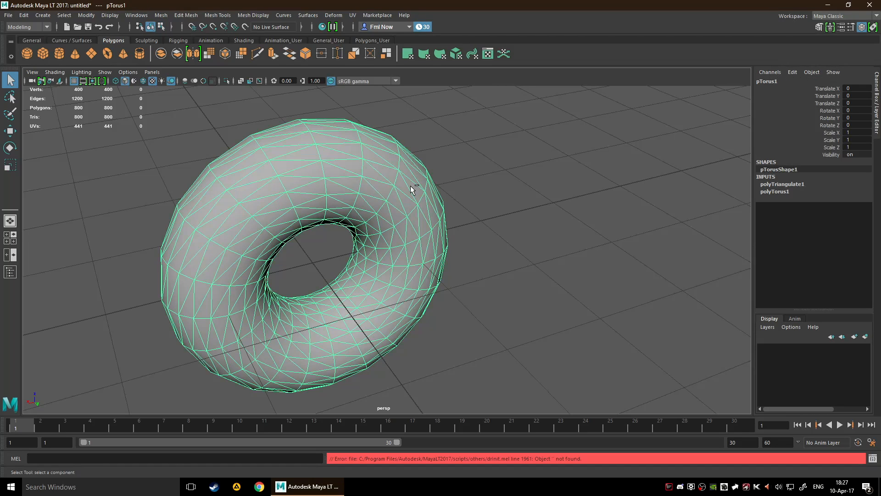
key("ctrl+z")
key("ctrl+z")
key("ctrl+z")
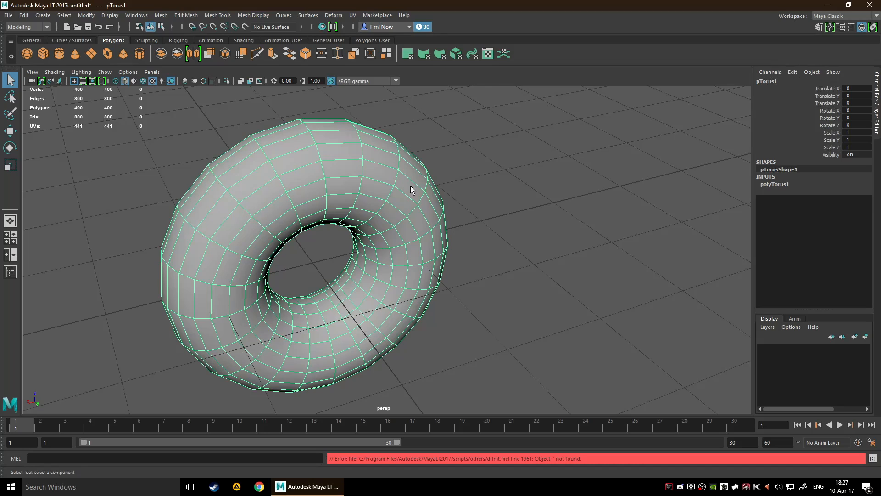
- Clear the selection, reselect the torus as an object and bring up the hotbox
left_click(504, 198)
left_click(372, 202)
scroll(425, 279, "down", 5)
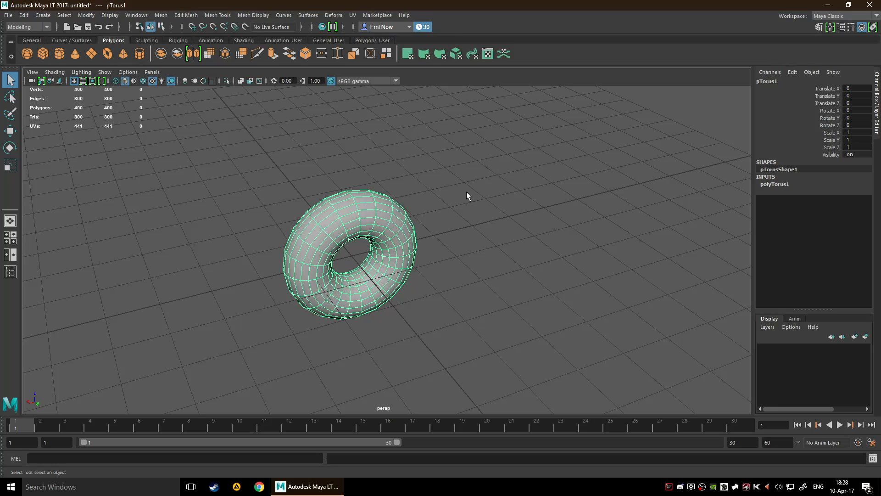
key("space")
- Switch the menu set to Rigging, deselect the torus and display the hotbox over the viewport
left_click(48, 27)
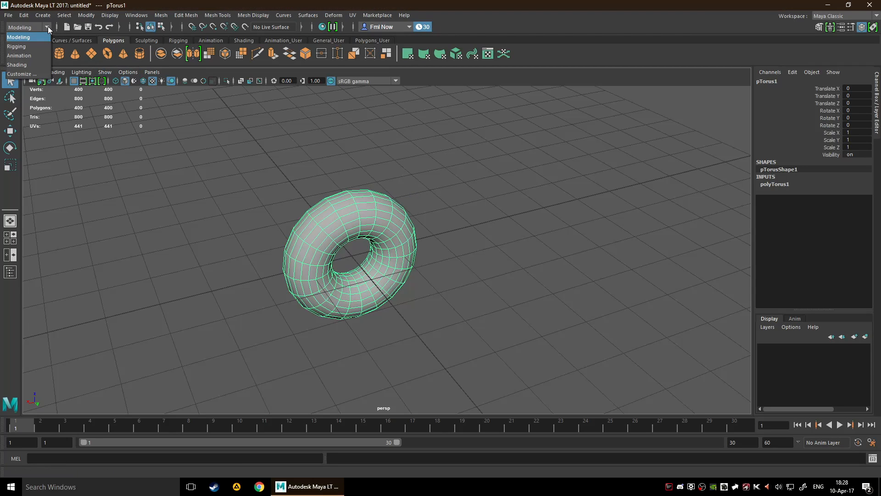
left_click(32, 48)
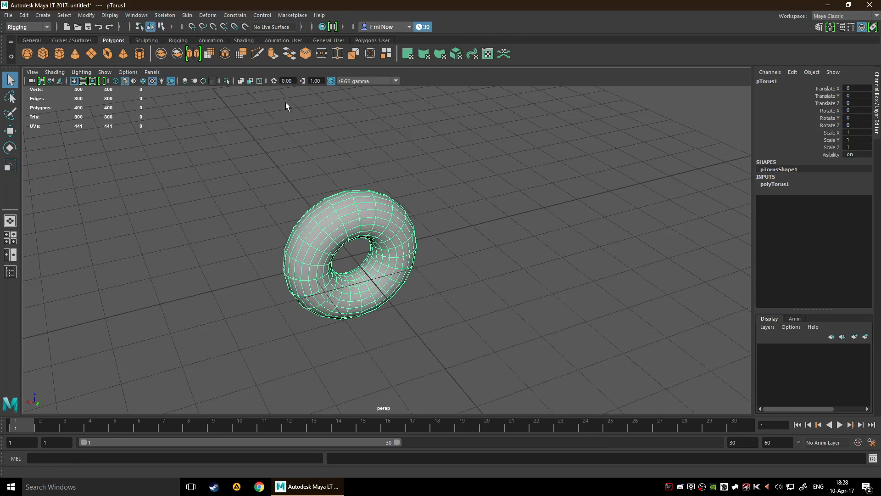
left_click(442, 157)
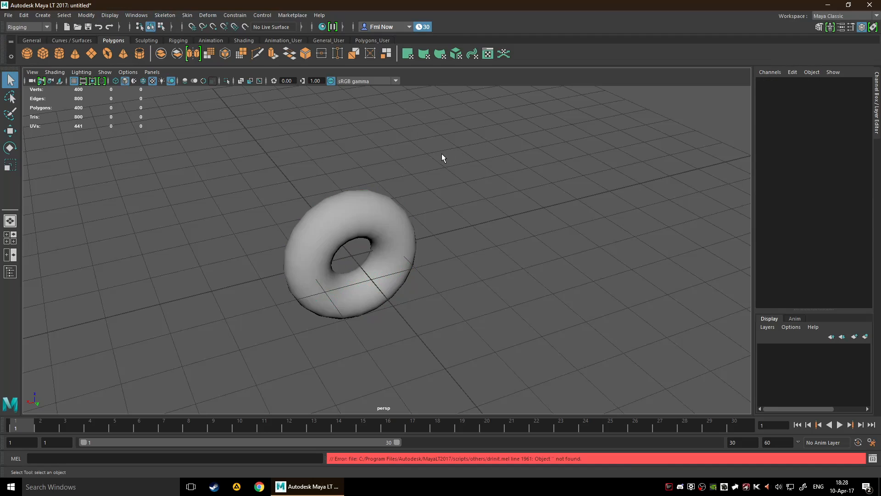
key("space")
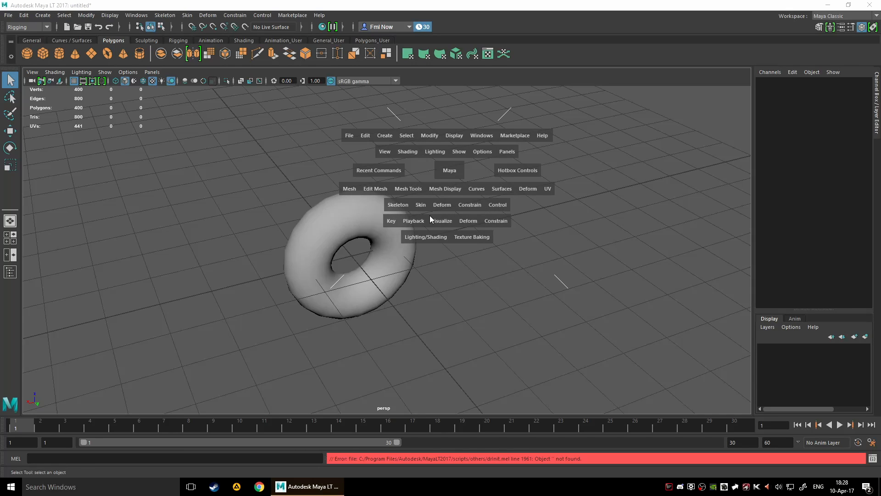
- Switch the menu set to Animation and bring up the hotbox
left_click(37, 29)
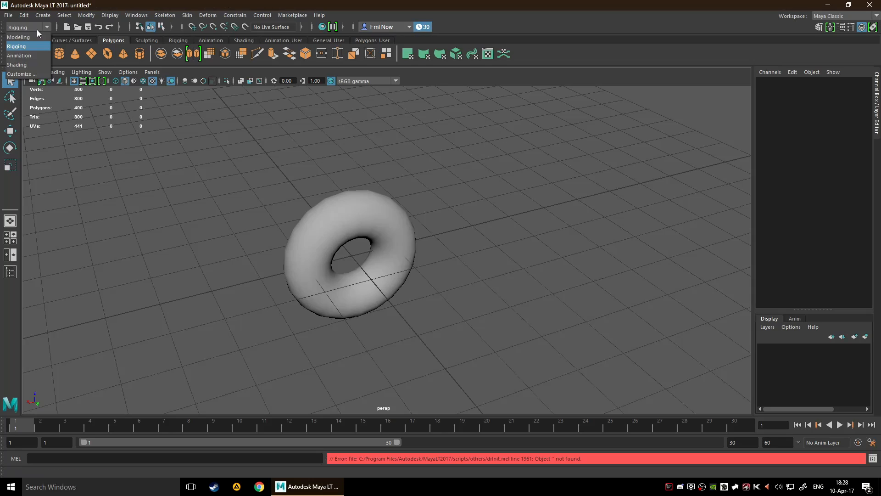
left_click(27, 54)
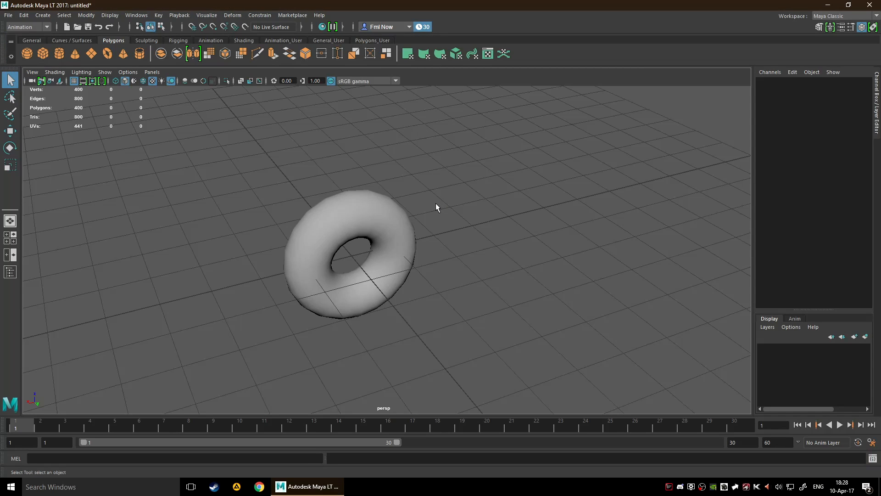
key("space")
- Switch the menu set back to Rigging and display the hotbox over the torus
left_click(45, 28)
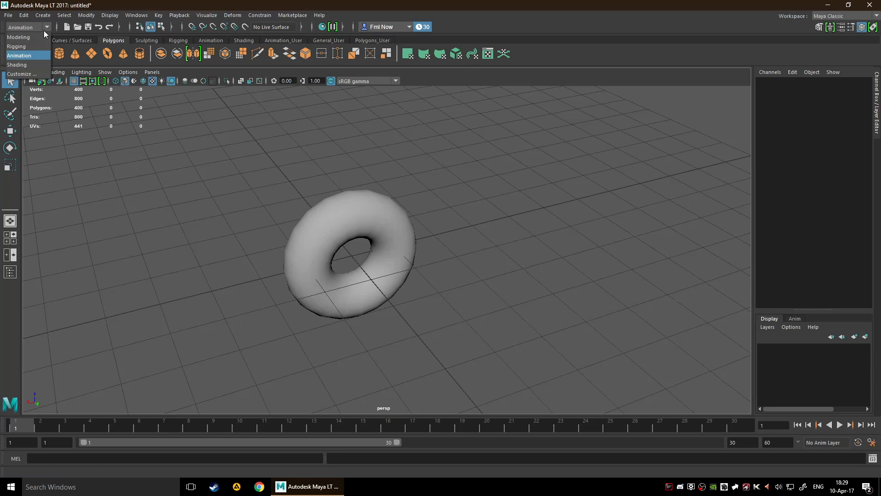
left_click(40, 47)
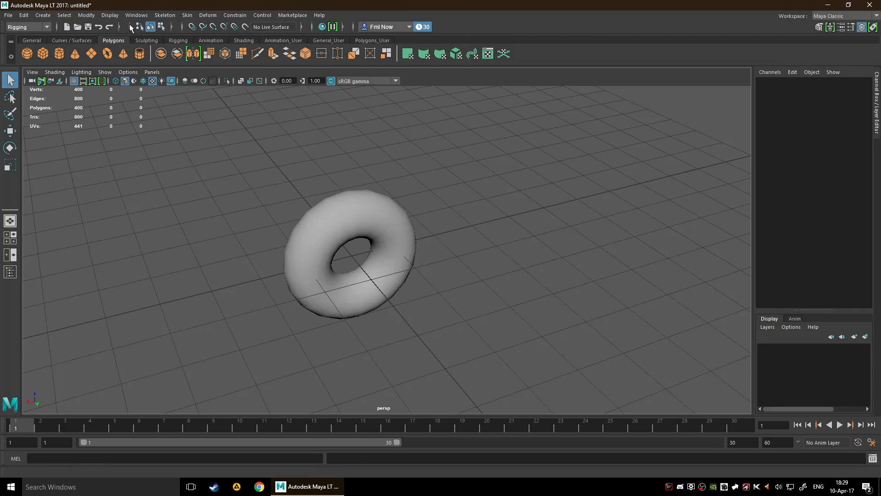
key("space")
key("space")
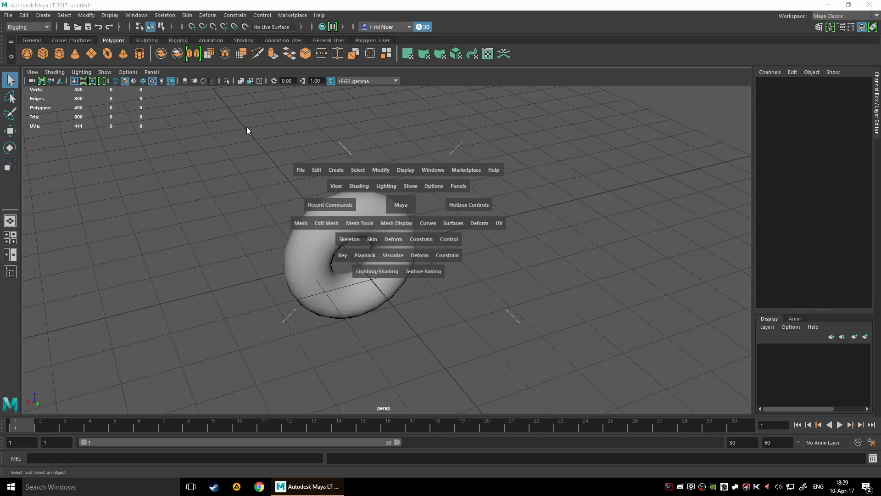
left_click(21, 27)
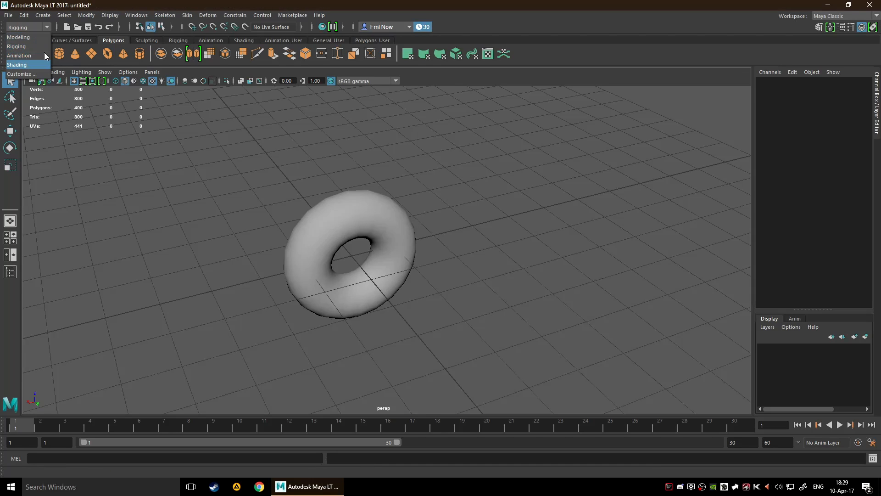
left_click(35, 27)
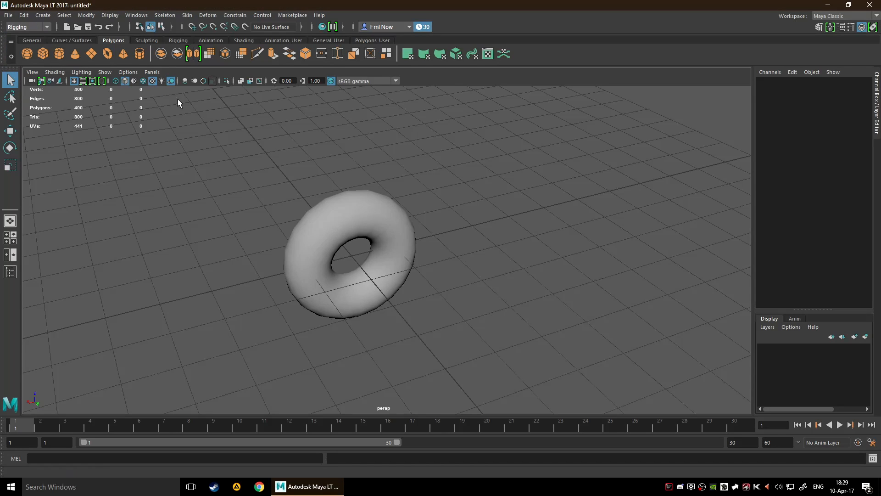
- Switch from the single perspective view to the four-view layout and bring up the hotbox over the side view
key("space")
key("space")
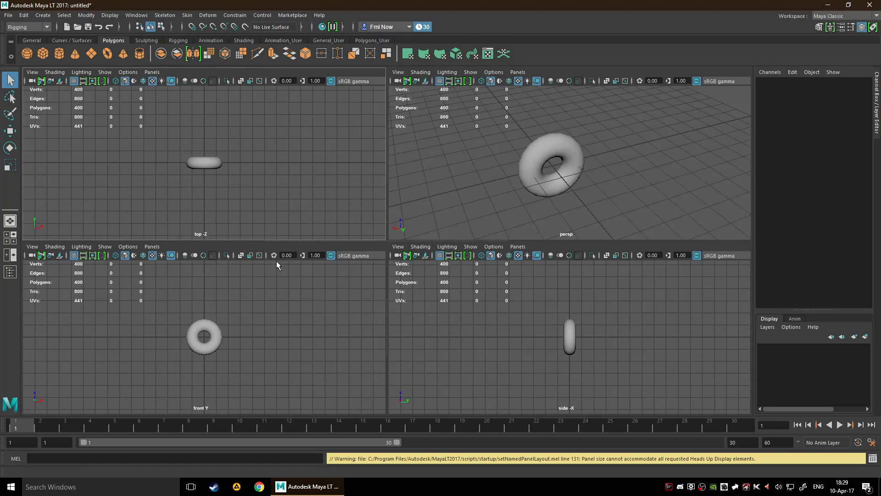
key("space")
key("space")
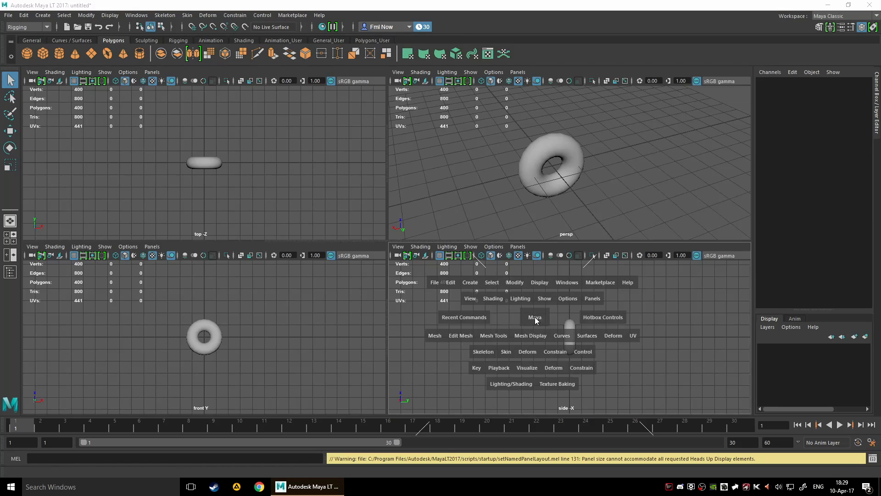
- Toggle views between full size and the four-view layout, and return to the single perspective view
key("space")
key("space")
key("space")
key("space")
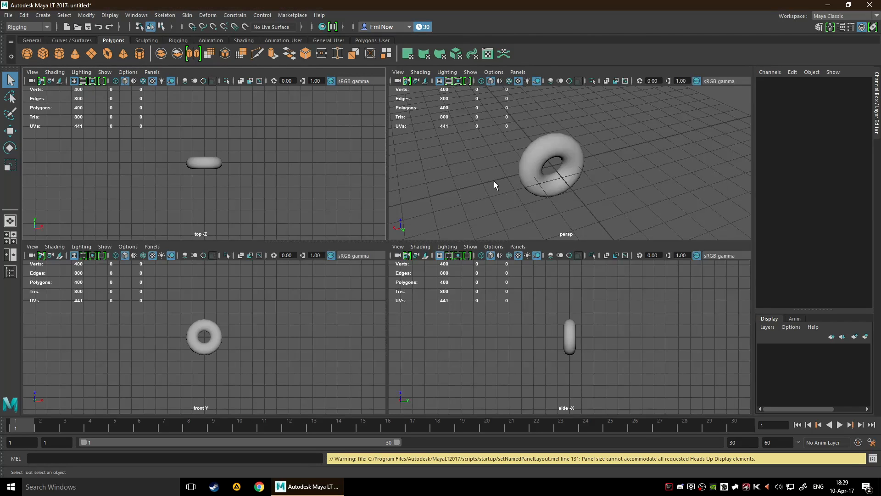
key("space")
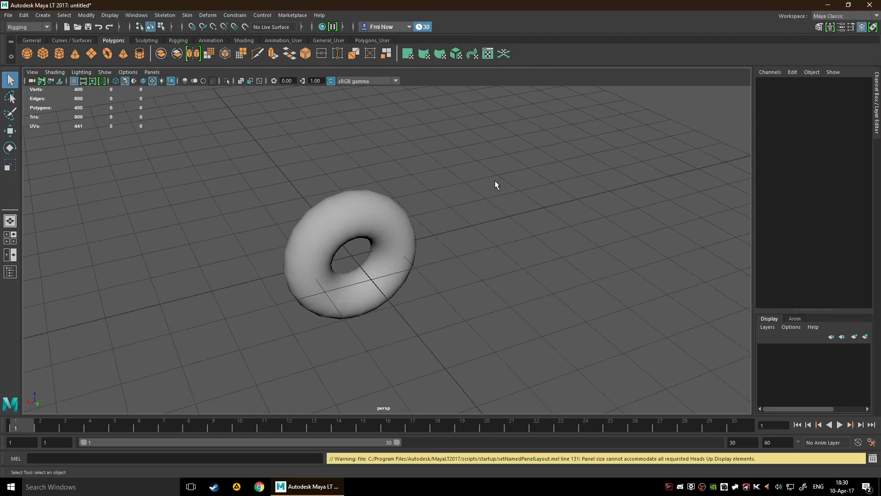
- Select the torus, turn on its smooth mesh preview and deselect it
left_click(409, 216)
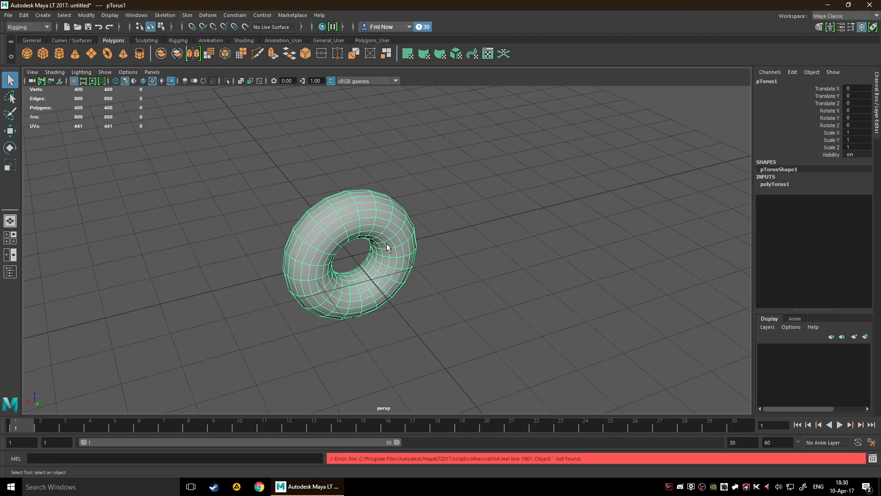
scroll(382, 242, "up", 2)
key("3")
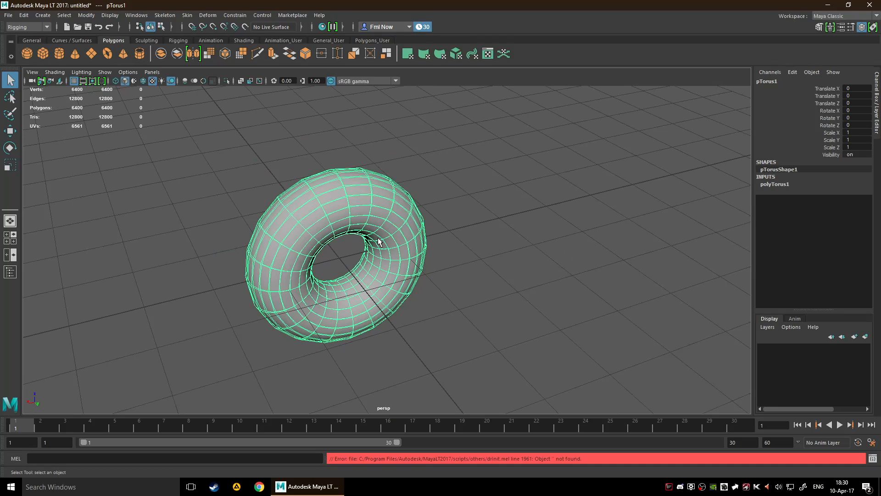
left_click(480, 256)
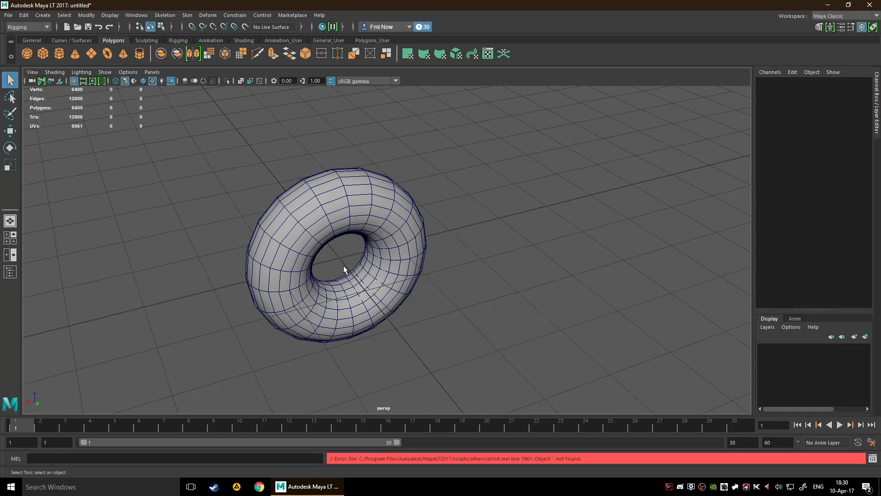
- Reselect the torus, turn off its smooth mesh preview and delete it
left_click(282, 241)
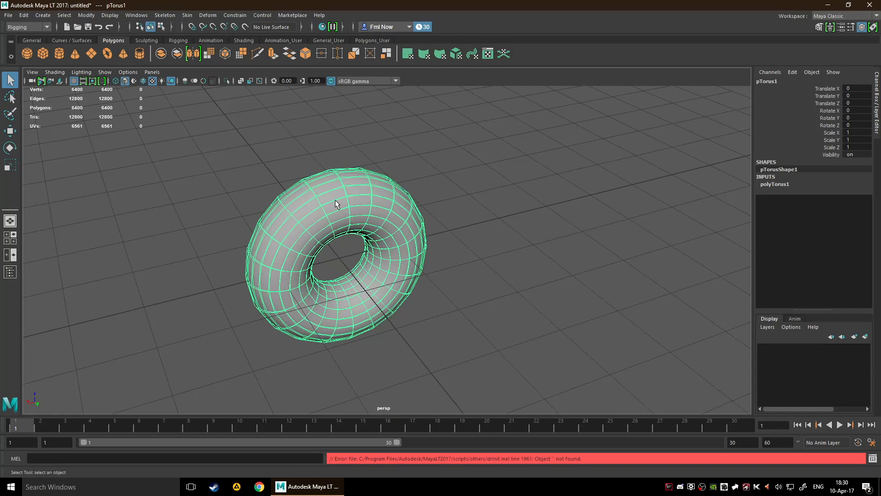
key("1")
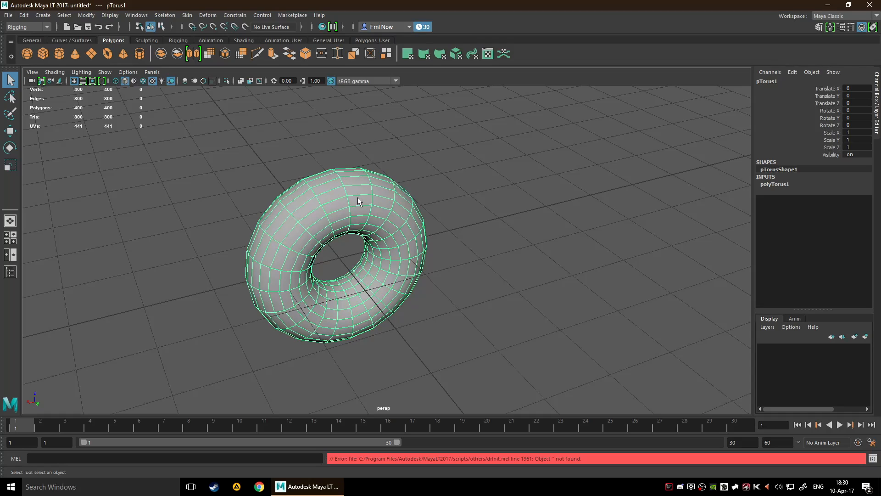
key("Delete")
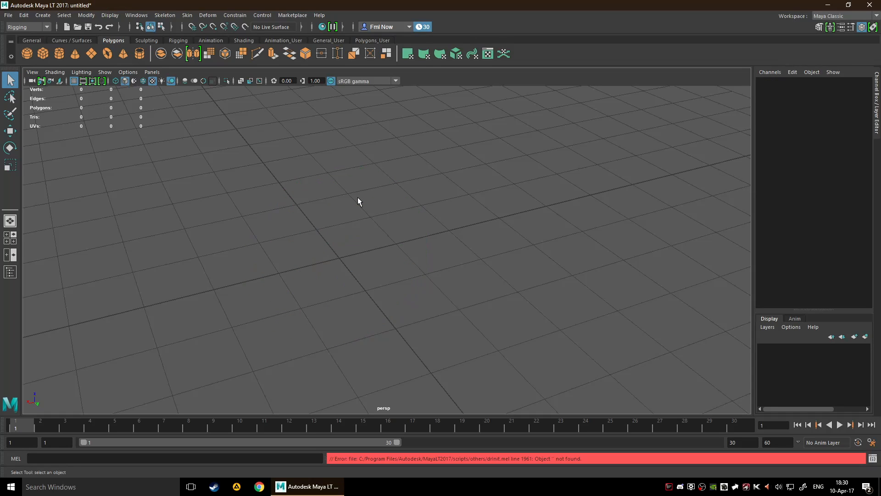
- Create a polygon cube and show its smooth mesh preview together with the original cage
left_click(43, 53)
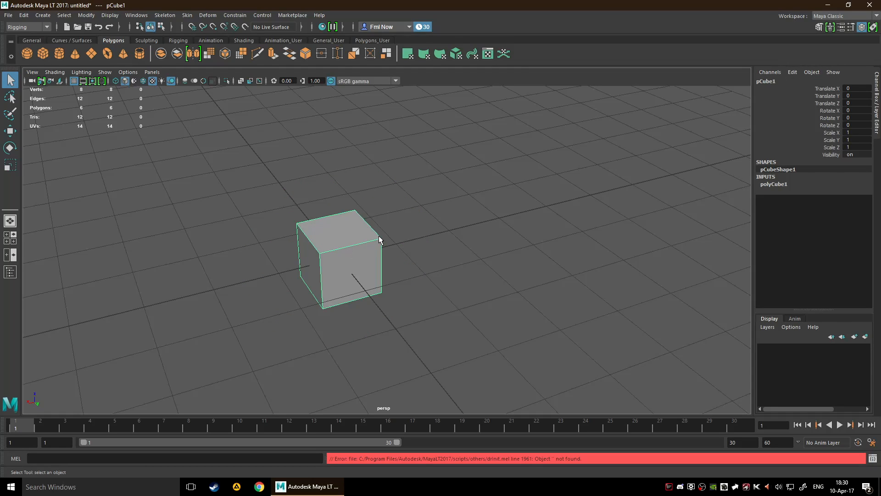
key("3")
scroll(342, 299, "up", 5)
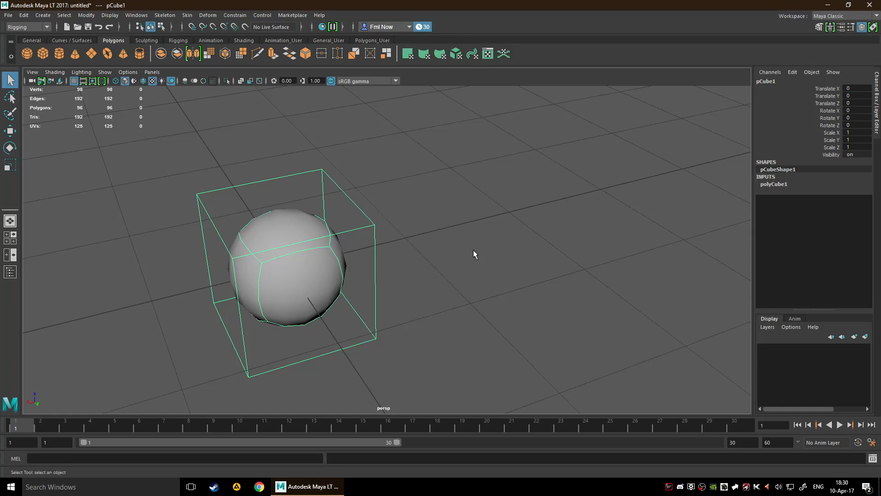
- Display the cube as a smooth mesh preview without the cage
key("3")
scroll(368, 281, "down", 2)
scroll(368, 282, "down", 1)
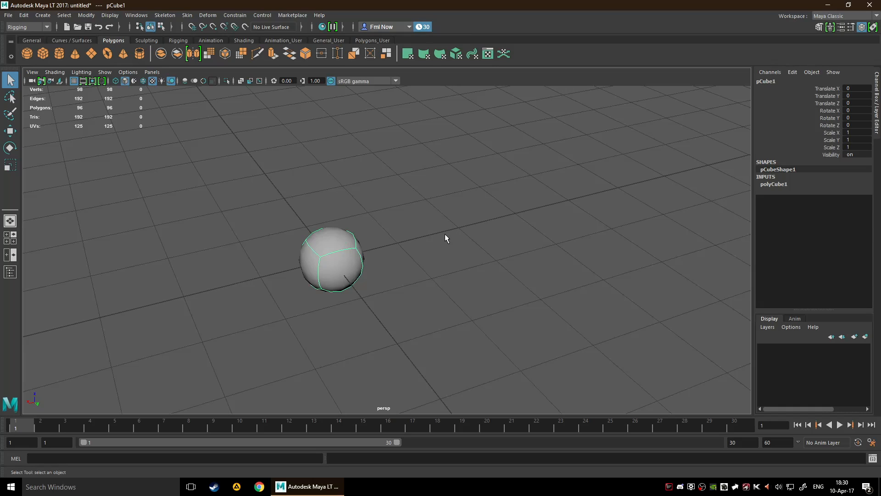
- Alternate the cube between smooth preview with cage and smooth preview alone, ending with smoothing turned off
key("2")
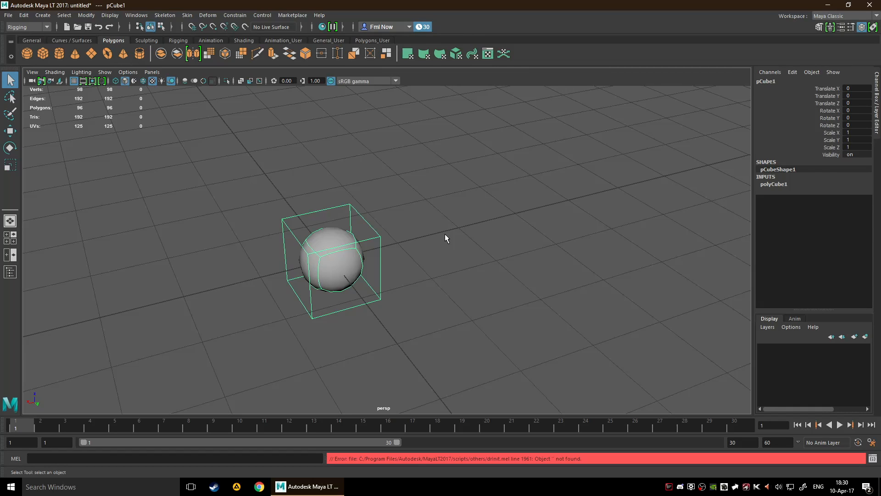
key("3")
key("2")
key("3")
key("1")
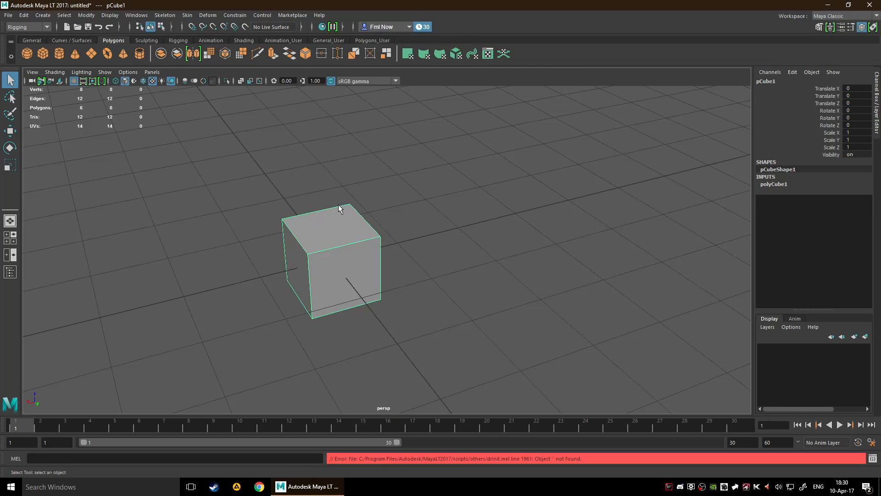
- Cycle the viewport through shaded, wireframe, textured and all-lights display, finishing in shaded mode
key("5")
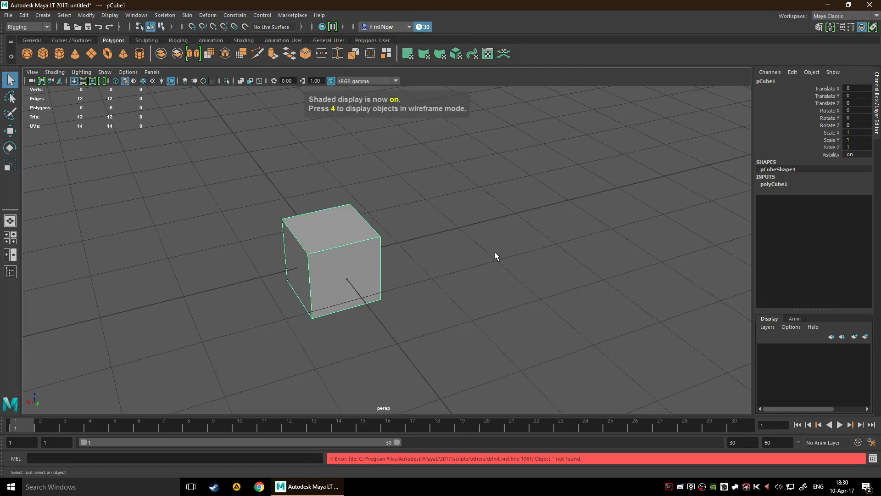
key("4")
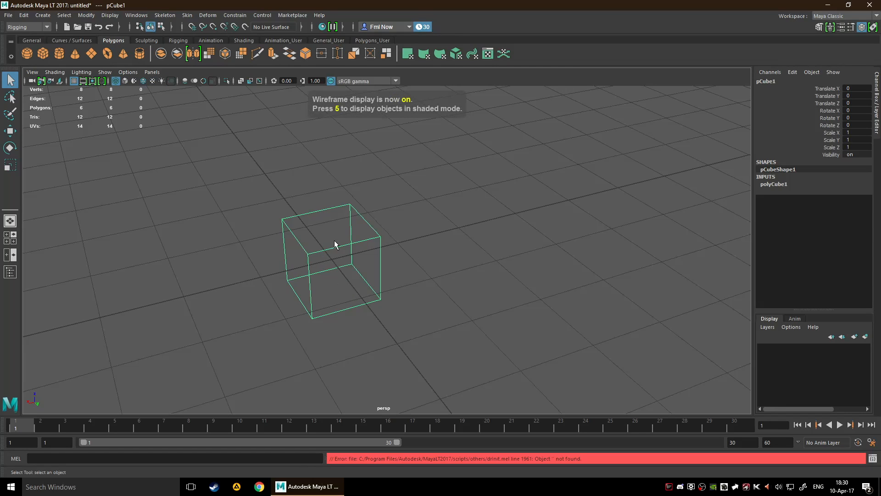
key("6")
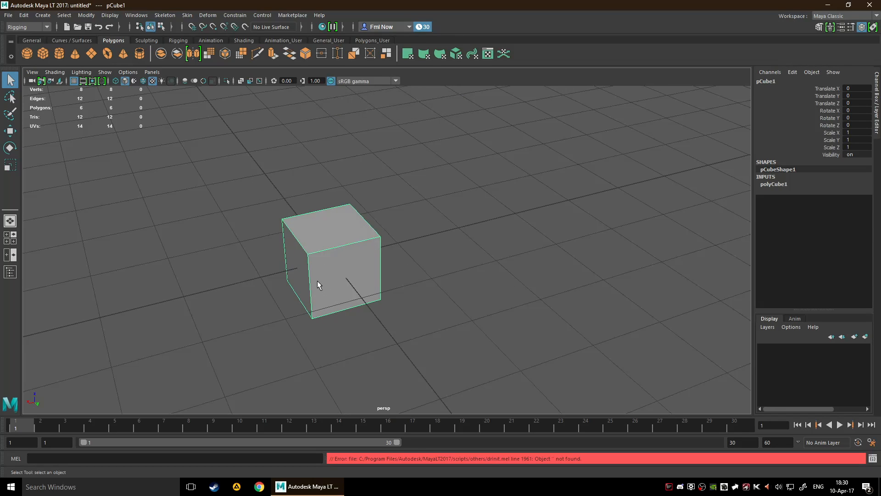
key("7")
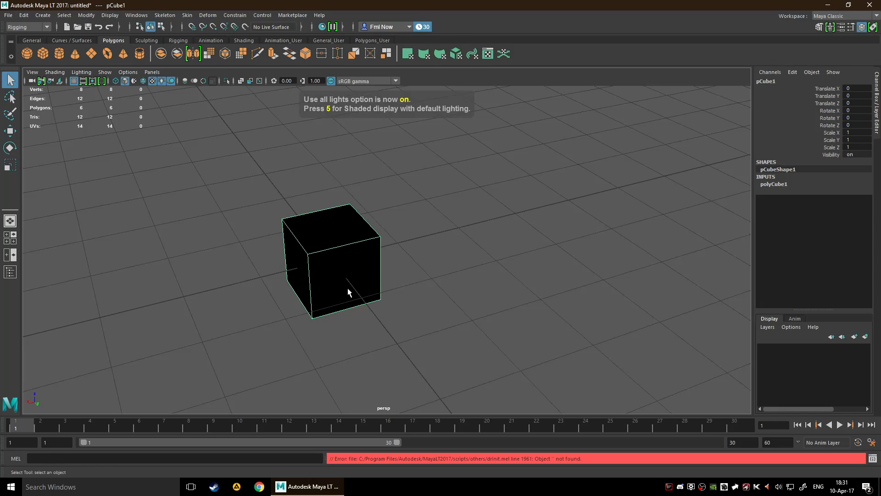
key("4")
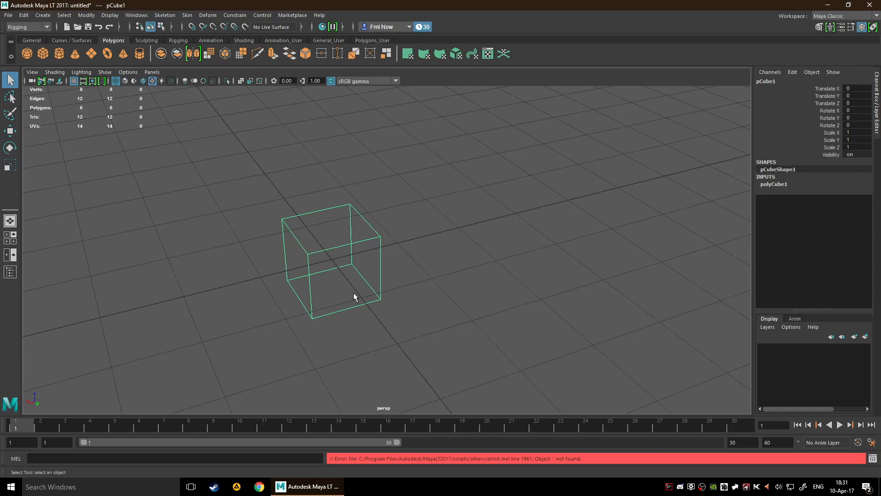
key("5")
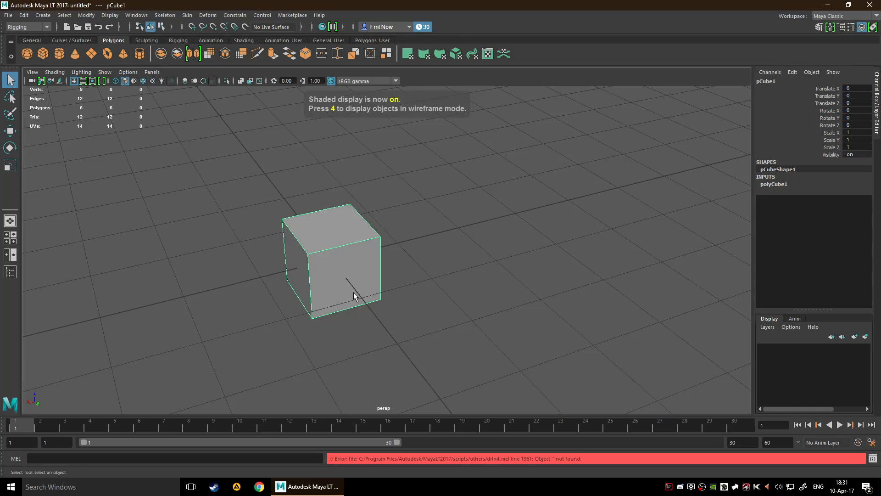
scroll(348, 270, "up", 3)
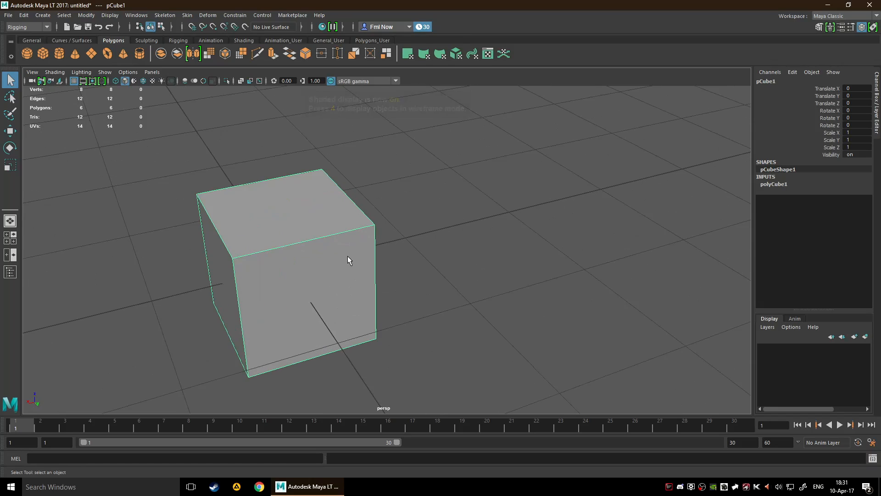
scroll(353, 239, "up", 2)
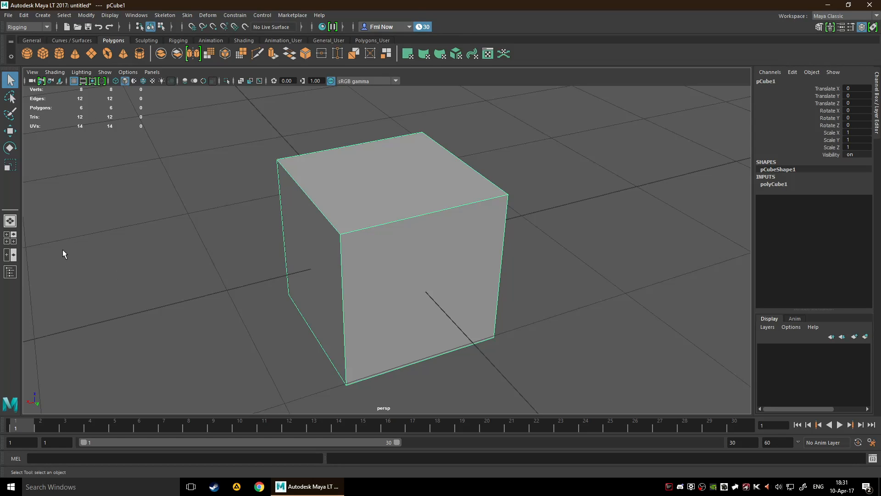
scroll(397, 249, "down", 5)
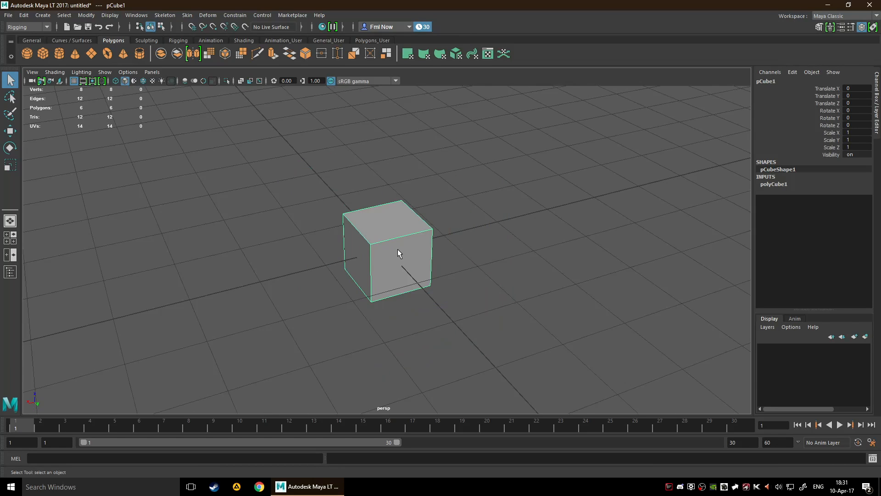
scroll(397, 248, "down", 1)
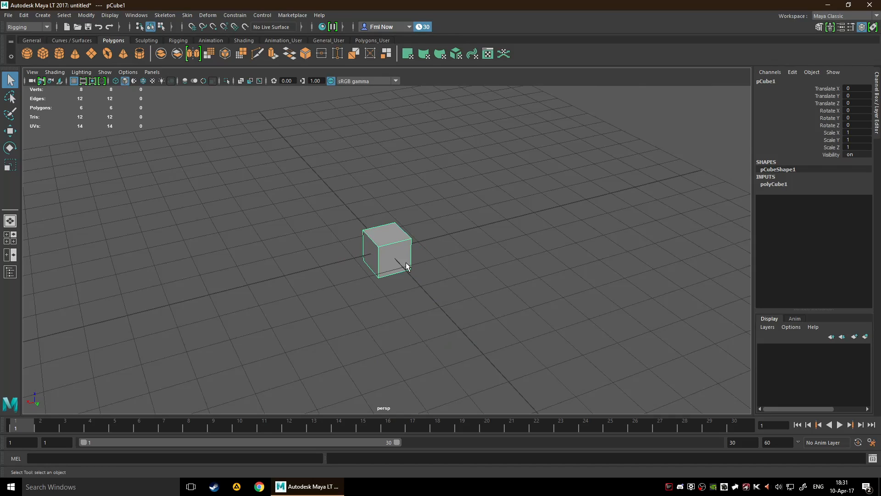
scroll(388, 253, "up", 3)
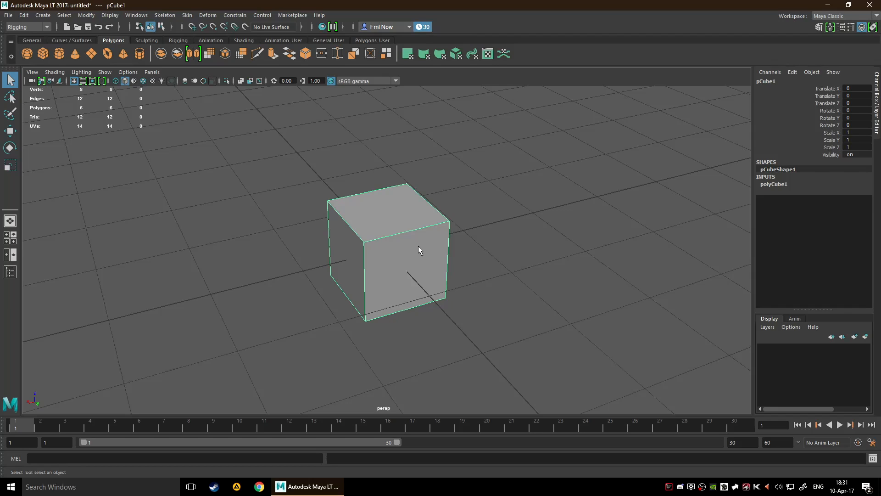
scroll(417, 246, "down", 10)
scroll(397, 288, "up", 10)
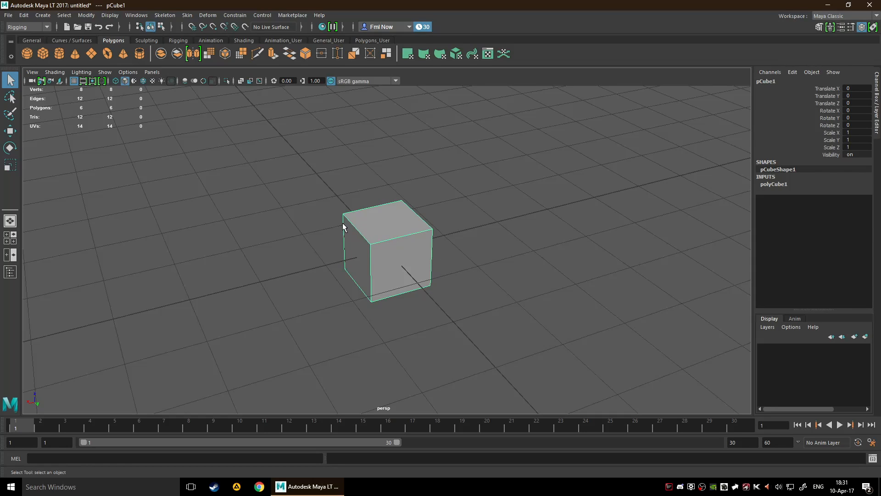
- Switch the cube through edge selection to vertex selection and maximize the top view around it
key("F10")
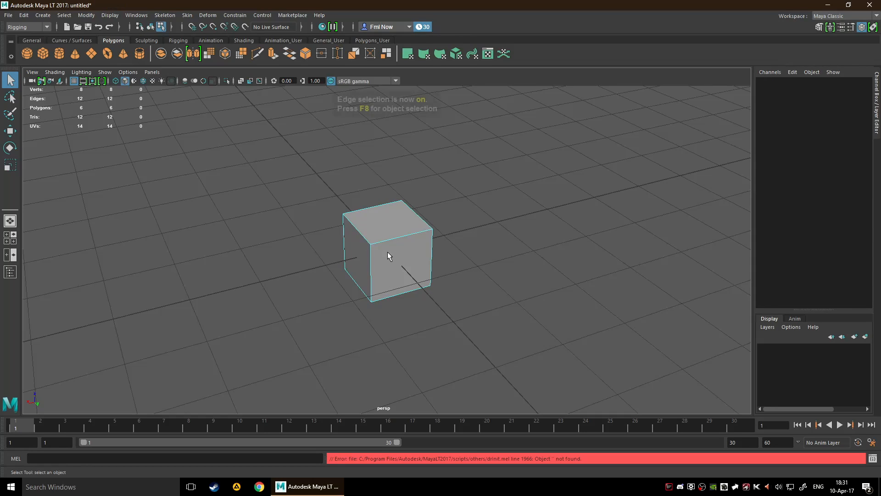
key("F9")
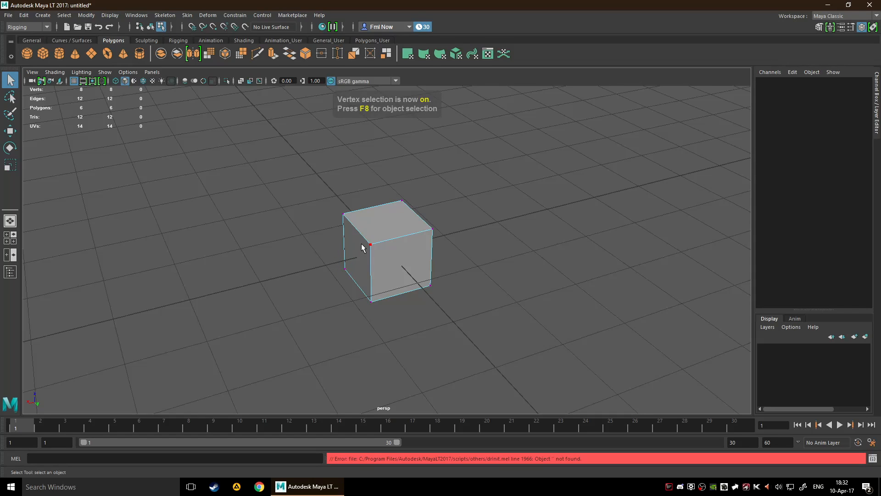
key("space")
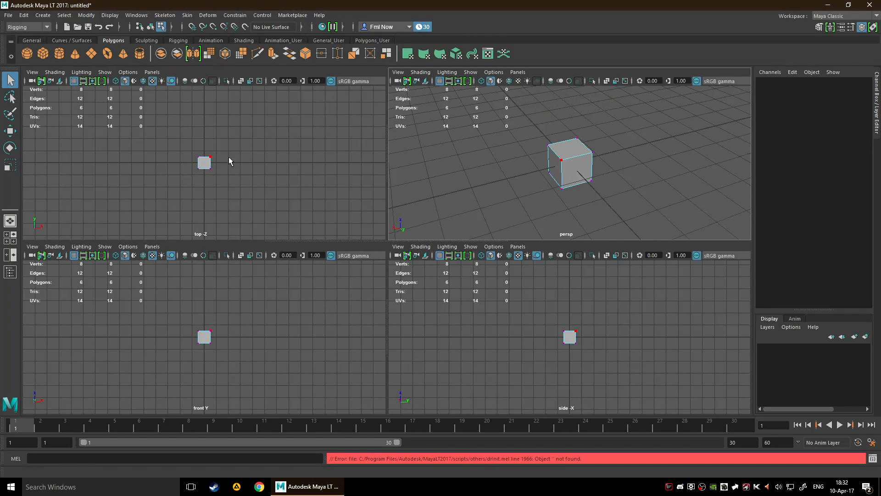
key("space")
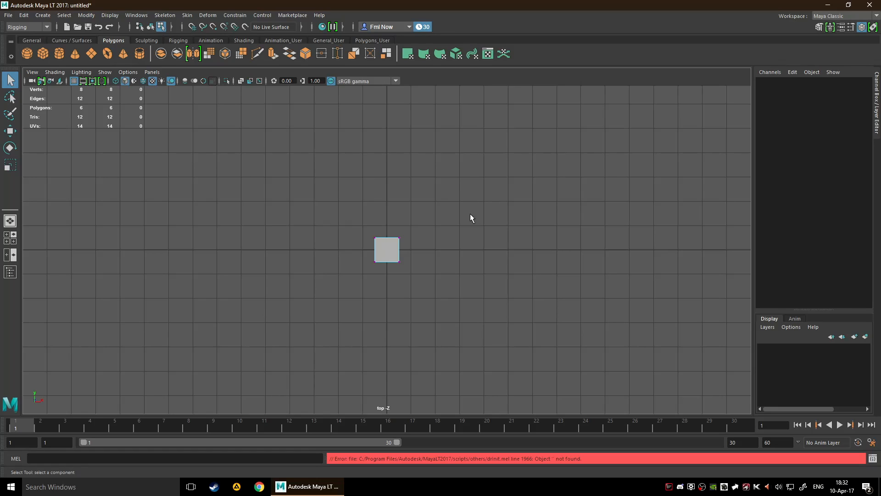
scroll(478, 305, "up", 5)
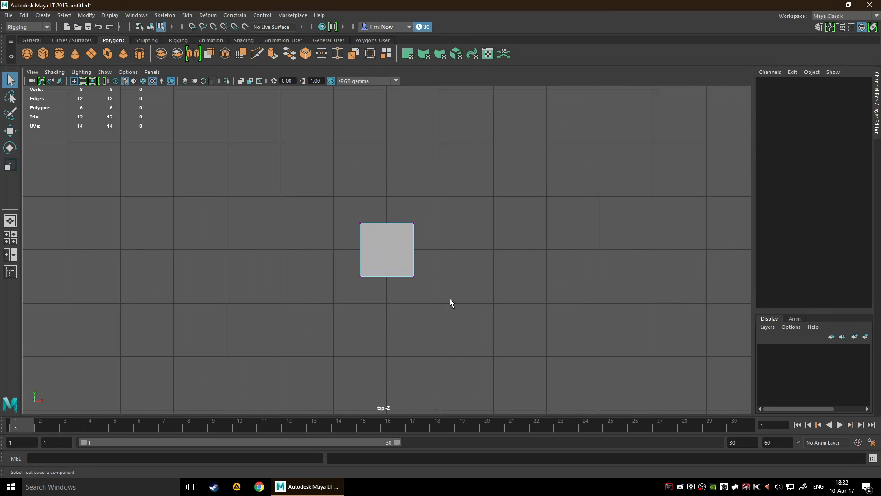
- Try moving the single vertex at the cube's upper-left corner in the top view along X to about 0.22
left_click(359, 226)
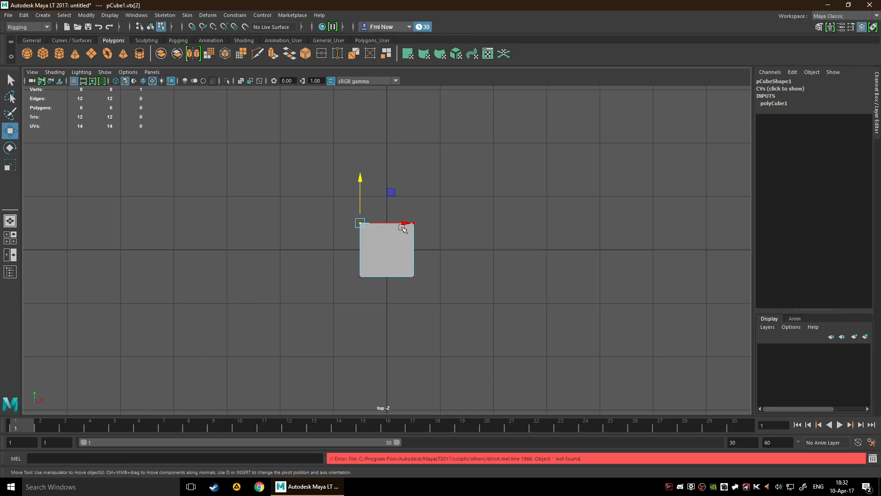
middle_click_drag(406, 224, 445, 228)
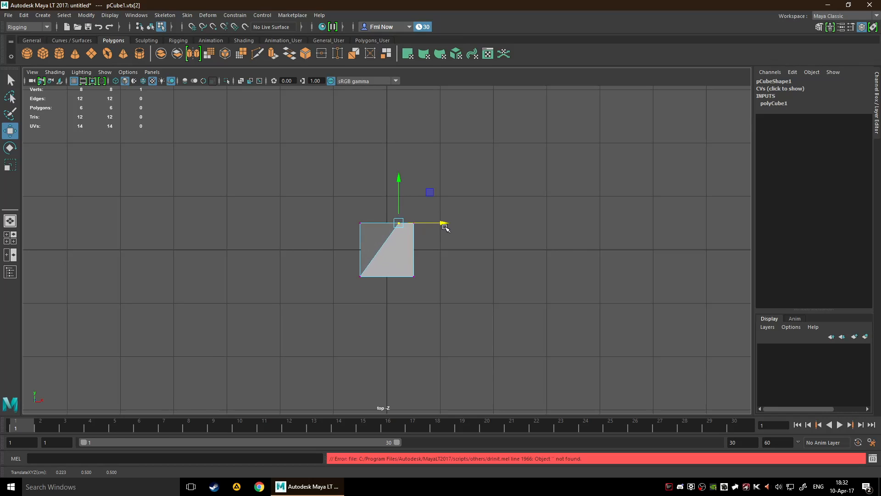
key("space")
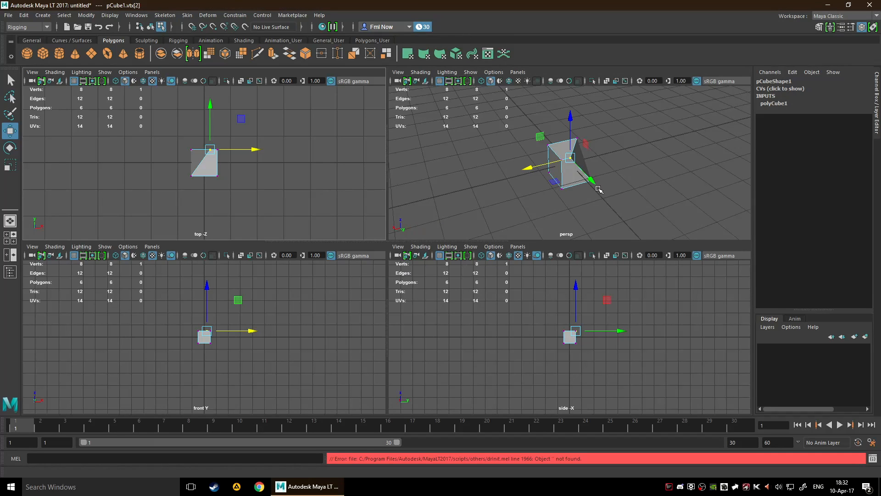
key("space")
mouse_move(564, 238)
left_mouse_down("alt")
mouse_move(524, 246)
mouse_move(557, 229)
mouse_move(558, 239)
left_mouse_up("alt")
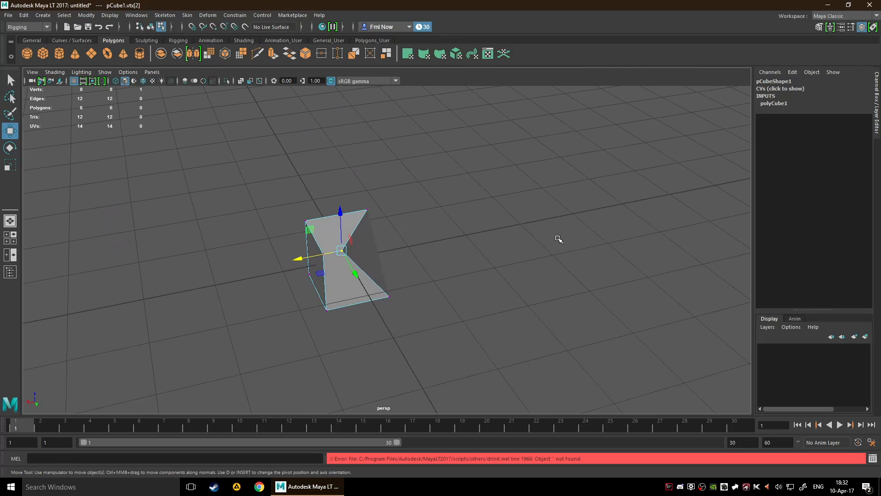
key("space")
key("ctrl+z")
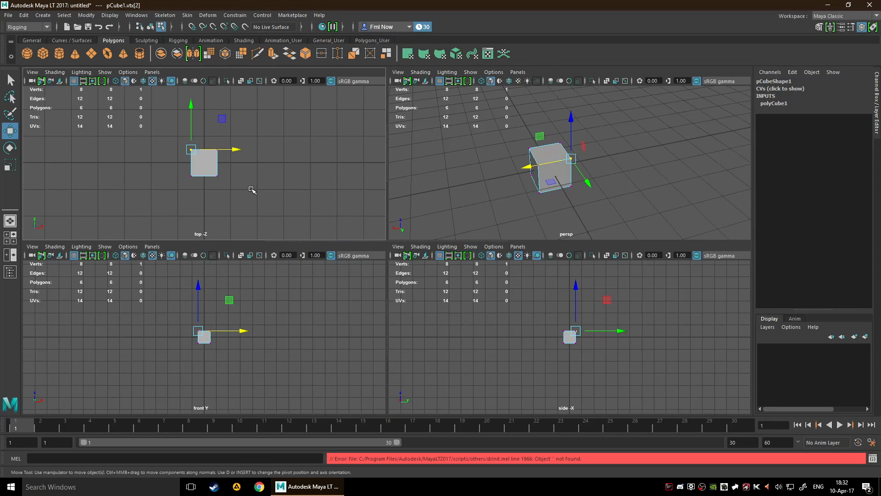
- Select both vertices at the cube's upper-left corner in the top view and move them outward along X to about -2.5
key("space")
left_click_drag(315, 198, 381, 249)
key("space")
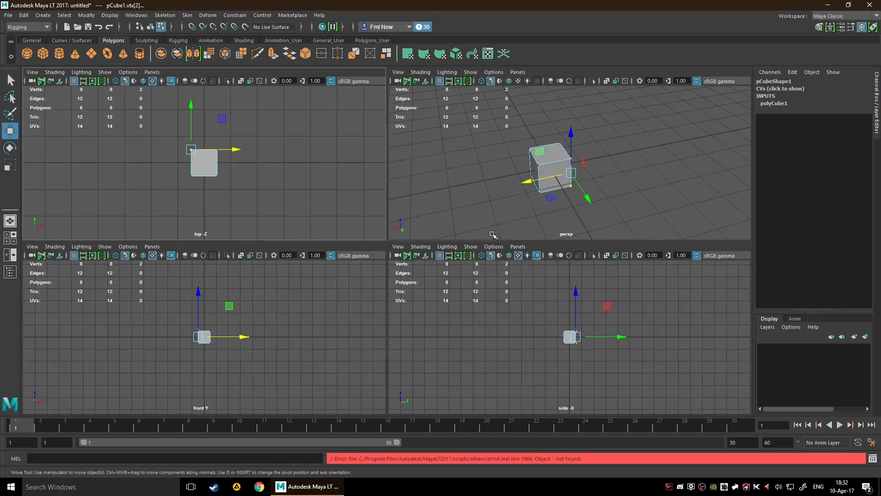
left_click_drag(635, 211, 513, 177, "alt")
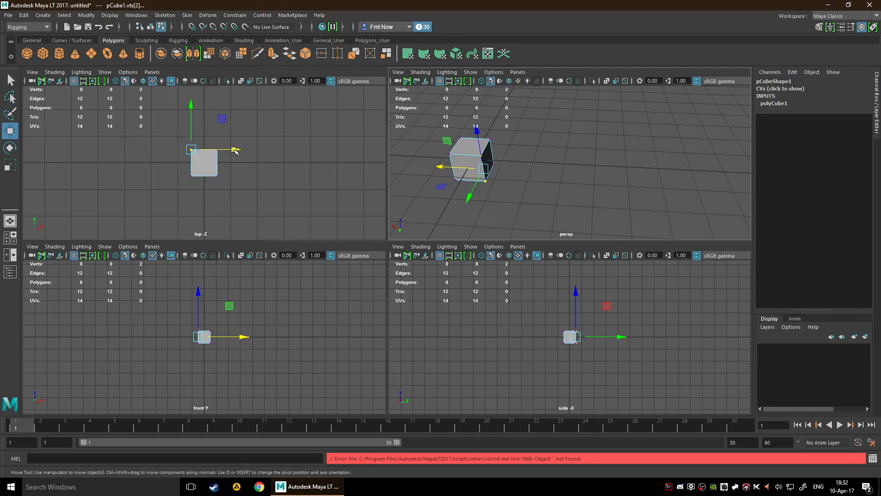
left_click_drag(235, 151, 178, 158)
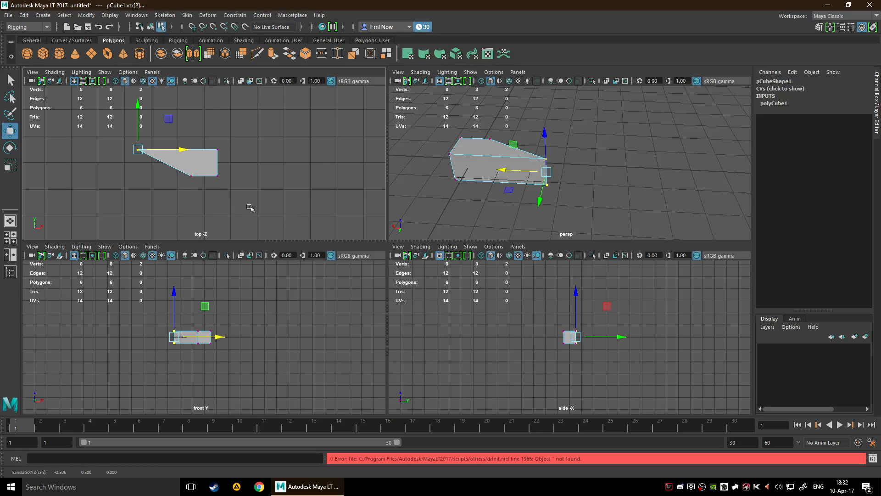
- Select the vertical edge at the stretched end of the cube in the perspective view and move it slightly farther outward along X
key("space")
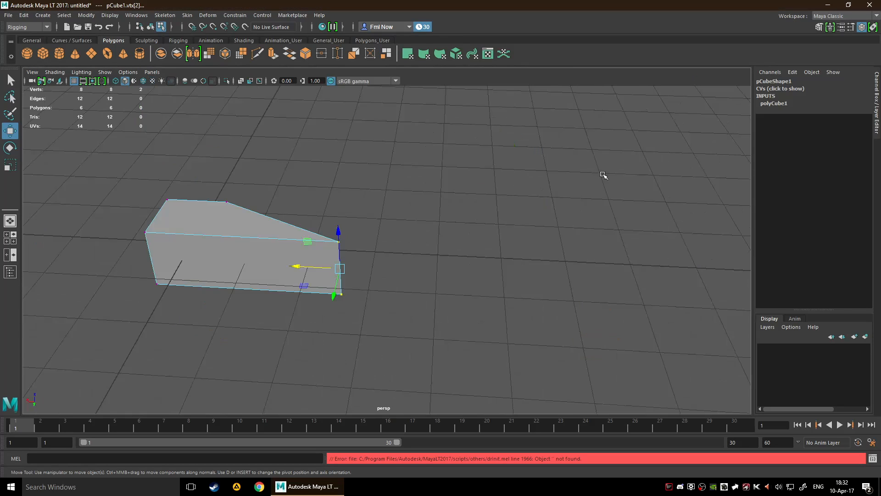
scroll(384, 278, "up", 3)
key("F10")
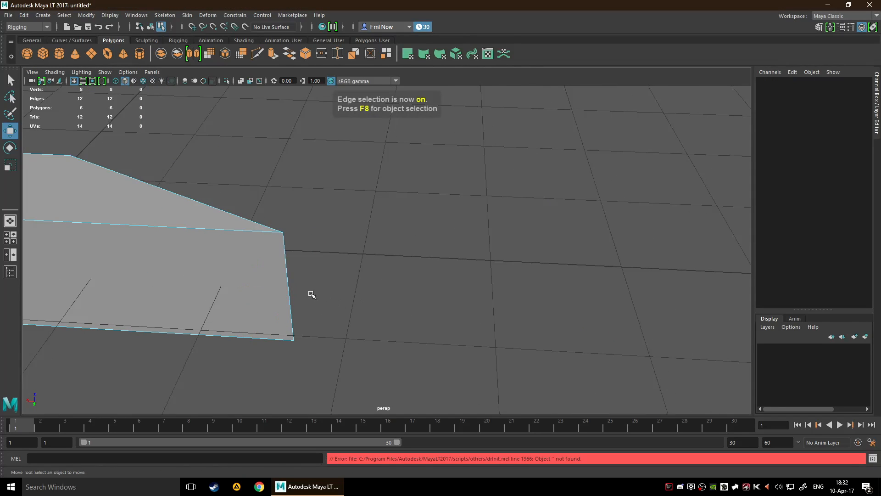
left_click(290, 294)
scroll(356, 287, "down", 3)
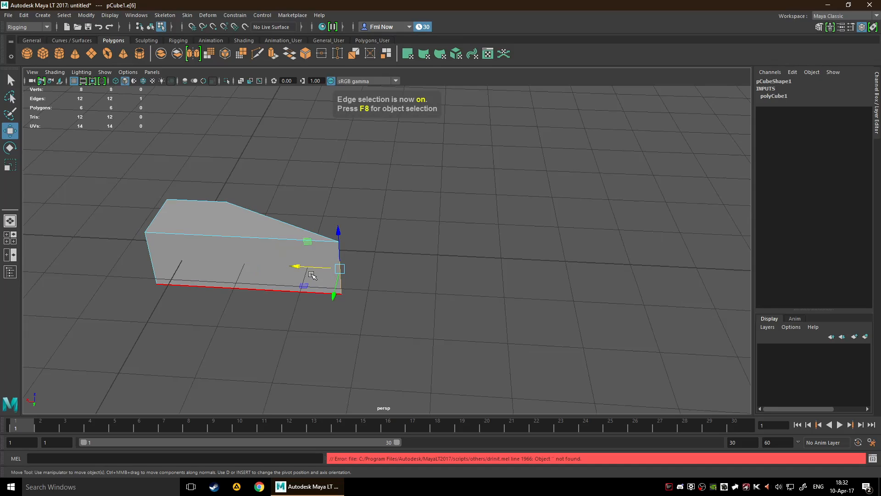
left_click_drag(309, 267, 338, 257)
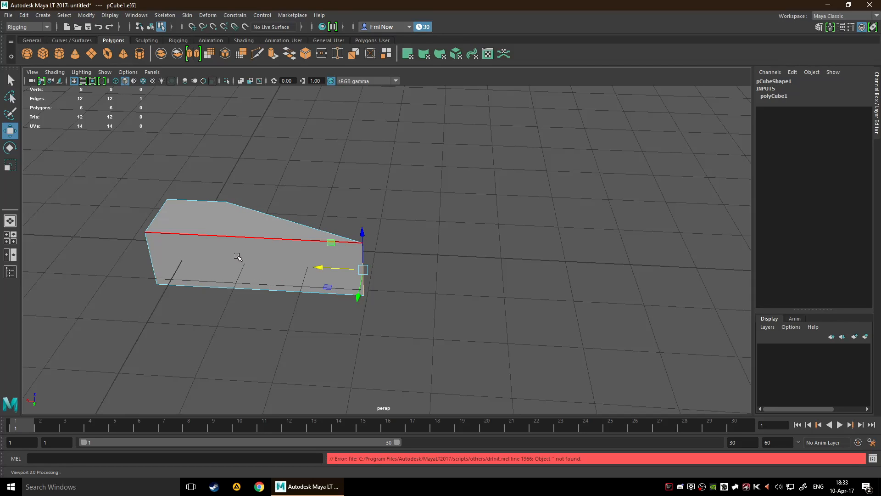
- Switch the stretched cube to Vertex Face selection and examine its separated faces up close
right_click_drag(237, 233, 222, 246)
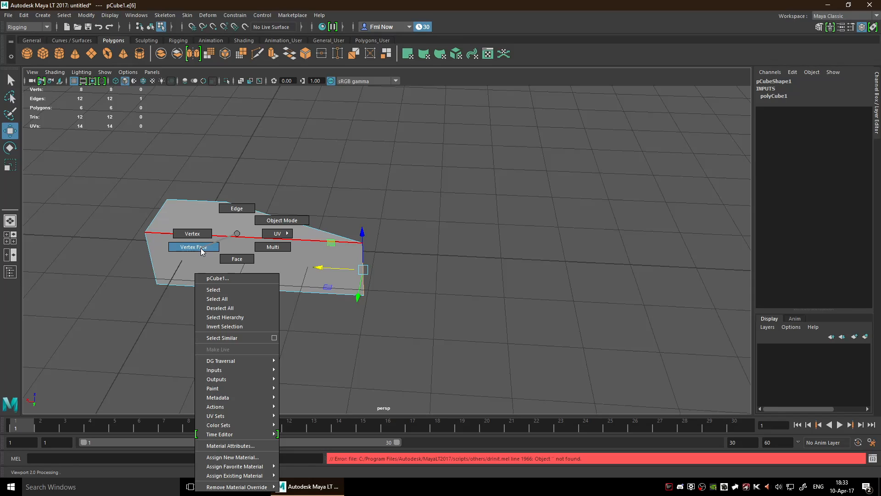
right_click_drag(200, 247, 200, 248)
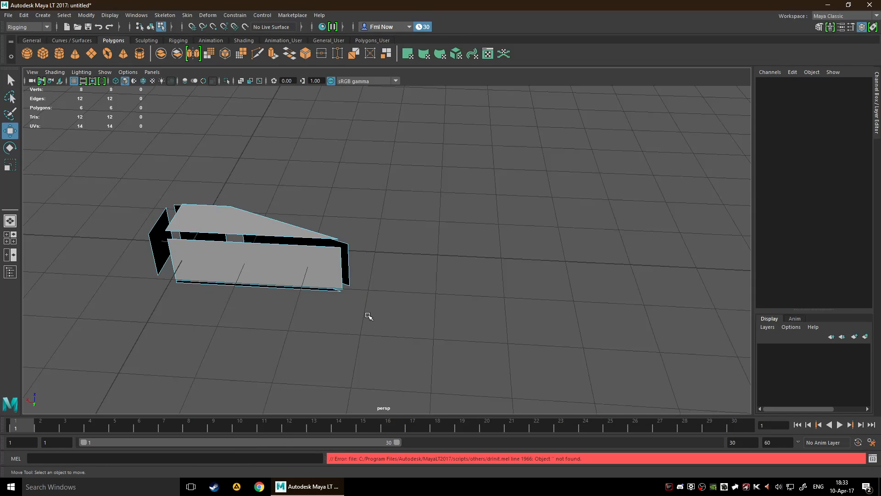
scroll(297, 297, "up", 5)
scroll(297, 298, "down", 5)
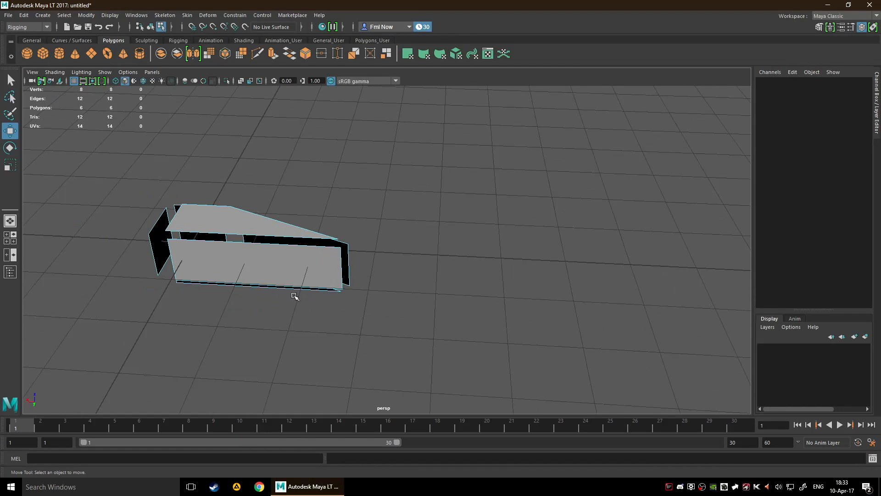
scroll(295, 296, "up", 5)
middle_click_drag(271, 277, 430, 278, "alt")
scroll(431, 278, "down", 3)
mouse_move(265, 266)
left_mouse_down("alt")
mouse_move(295, 257)
mouse_move(274, 273)
mouse_move(264, 258)
left_mouse_up("alt")
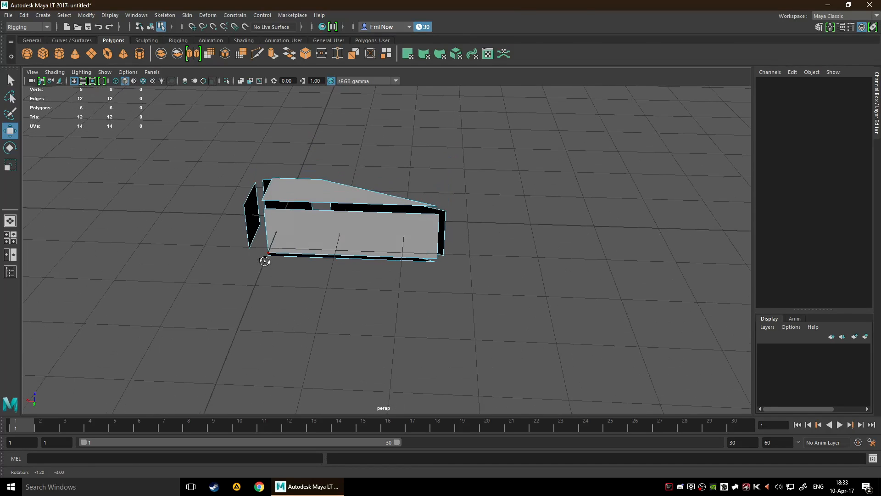
- Return the stretched cube to Object Mode and delete it from the scene
right_click(312, 236)
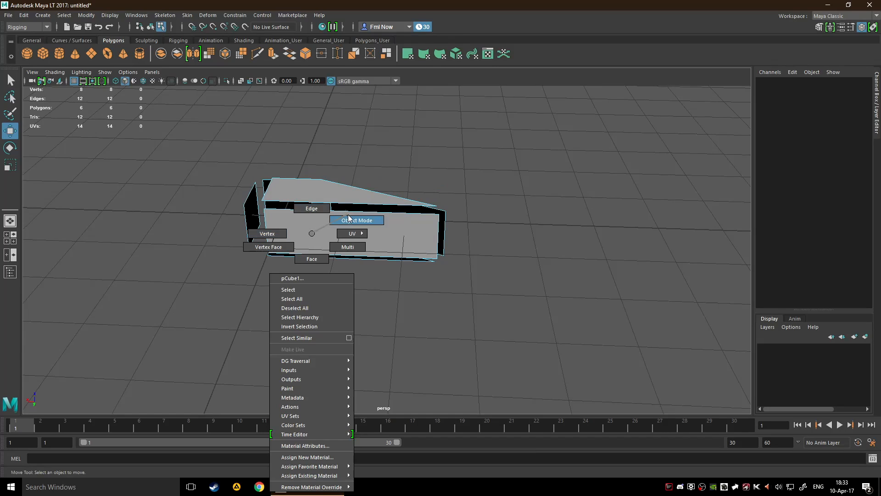
left_click(355, 220)
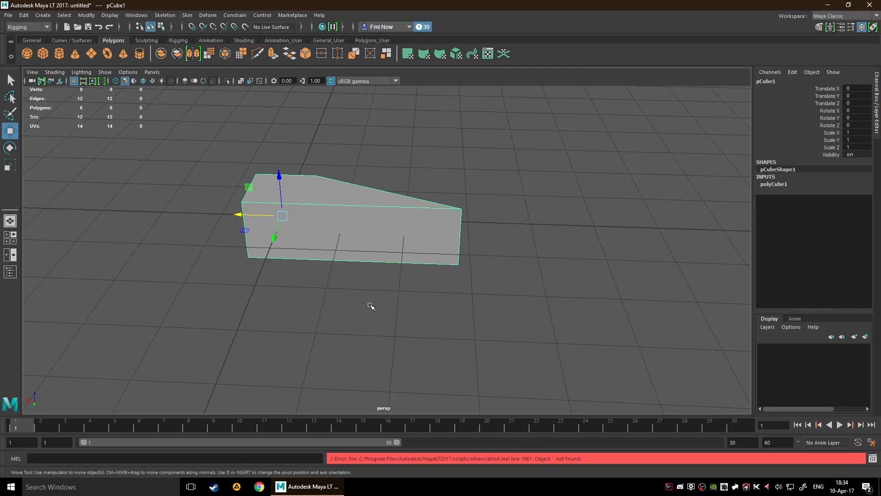
scroll(369, 269, "down", 3)
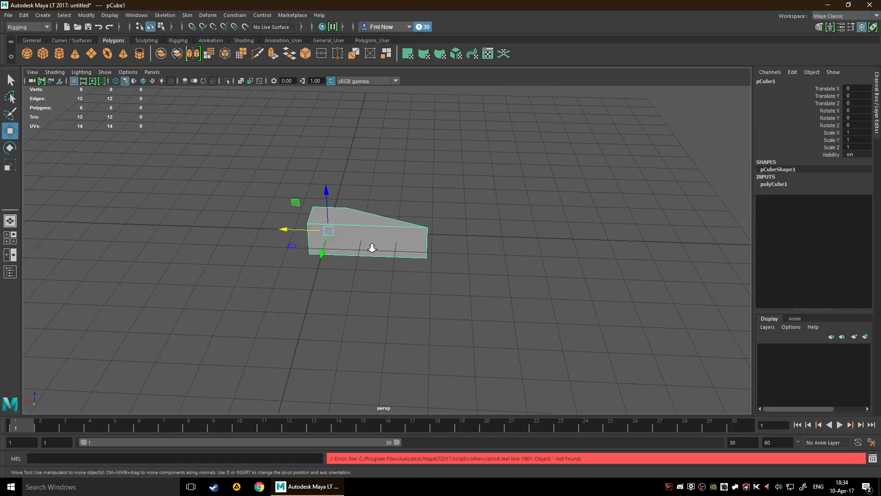
scroll(370, 246, "down", 1)
scroll(335, 236, "up", 1)
key("Delete")
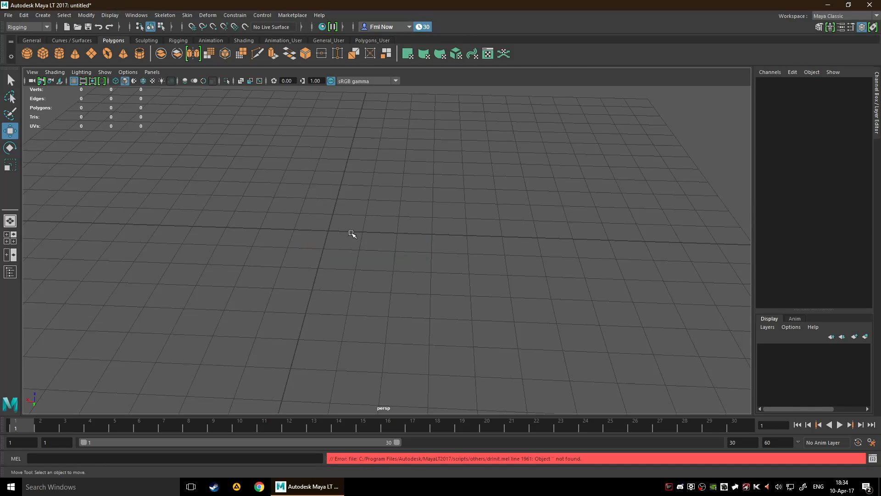
- Try a polygon pyramid rotated about -90 degrees around X, and delete it
left_click(124, 54)
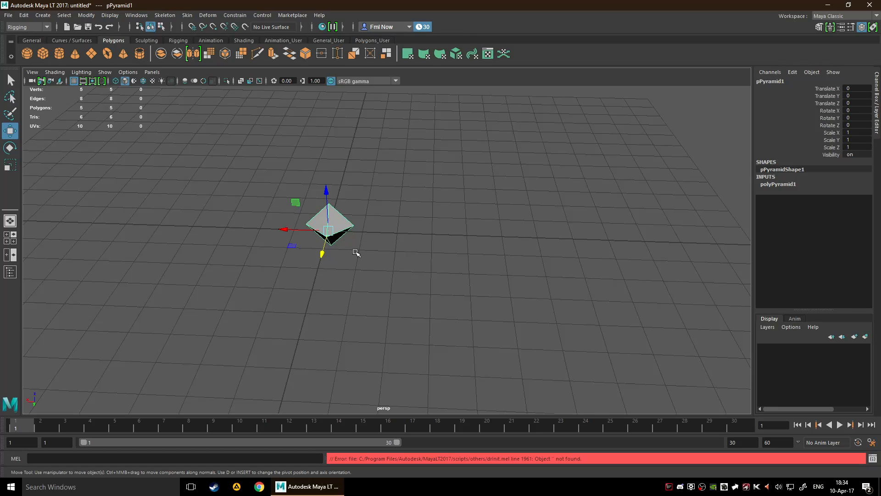
left_click_drag(356, 252, 498, 344, "alt")
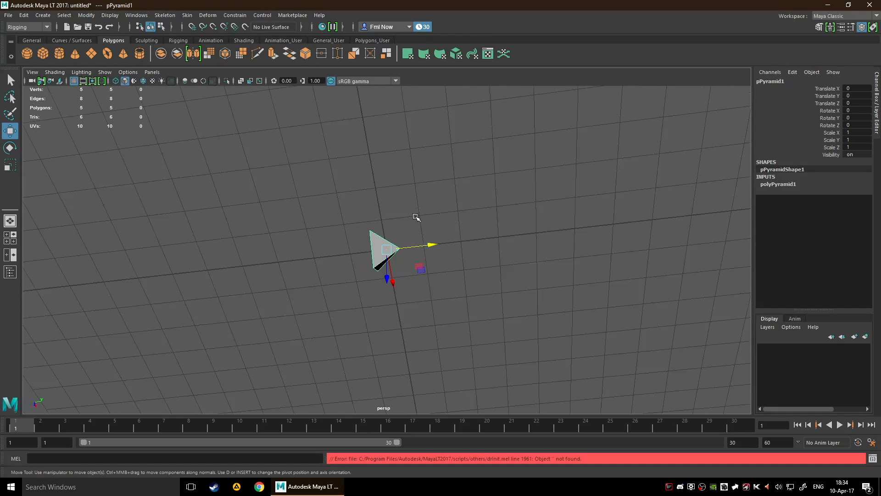
left_click_drag(416, 218, 631, 273, "alt")
key("e")
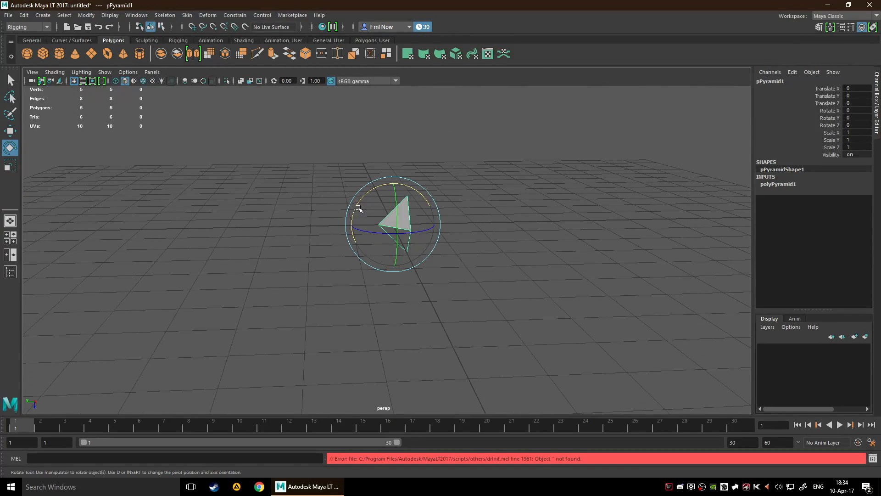
left_click_drag(358, 207, 419, 197)
key("w")
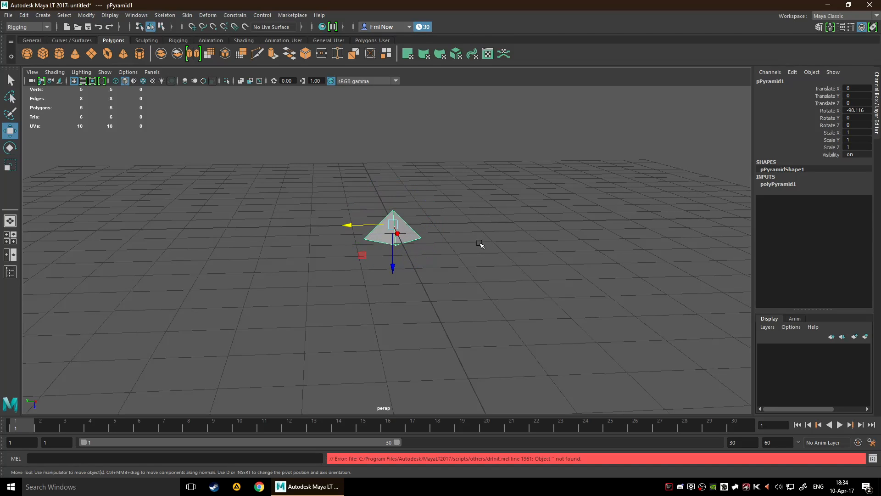
key("Delete")
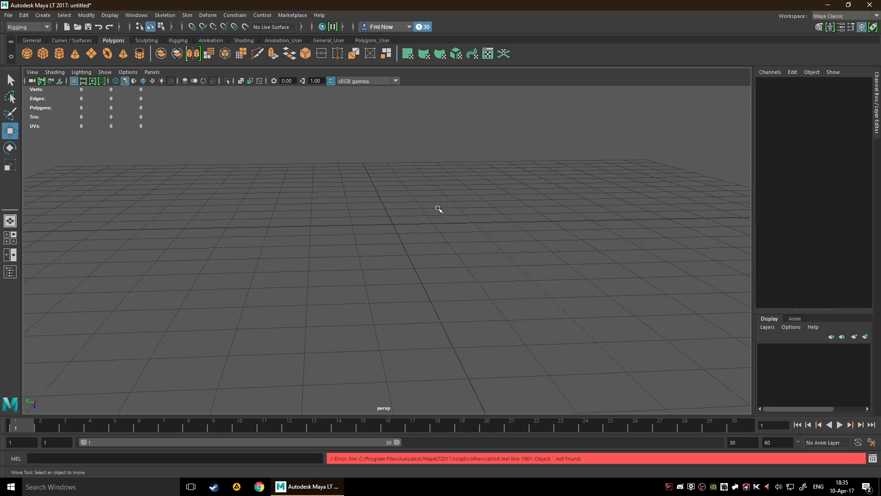
- Bring up the hotbox over the viewport and look through its Create commands
left_click(44, 16)
left_click(44, 16)
key("space")
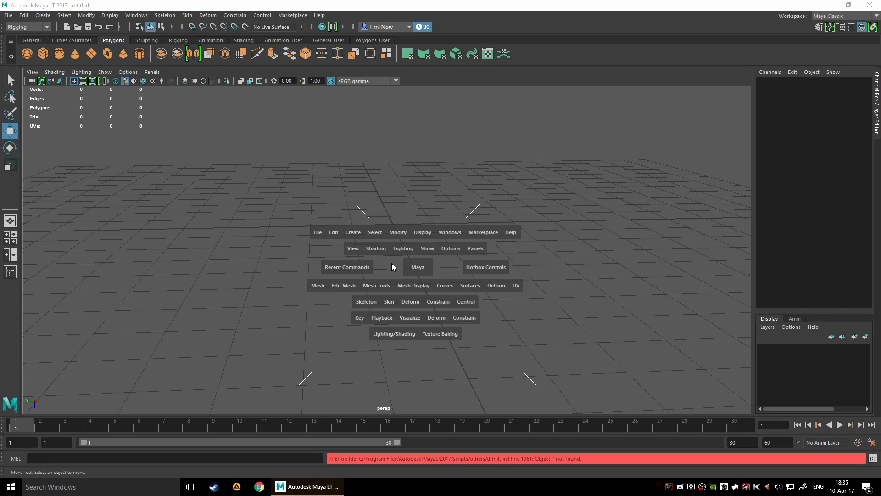
left_click(349, 231)
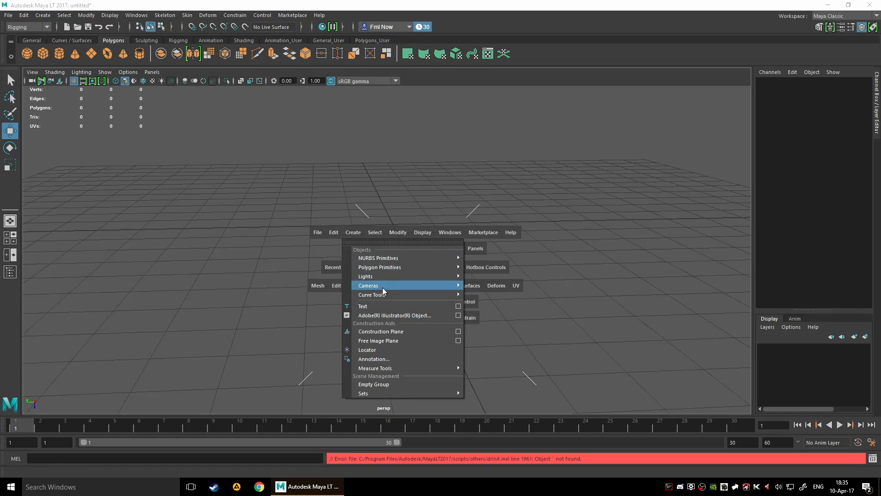
mouse_move(397, 268)
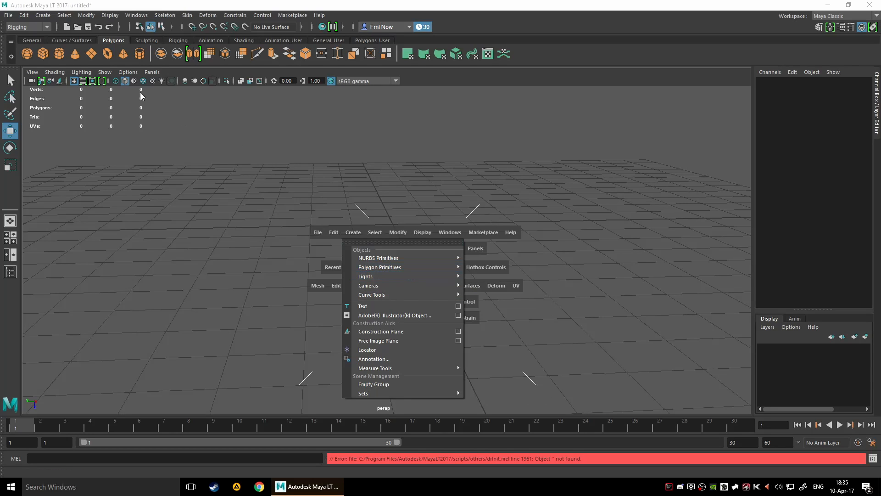
left_click(263, 254)
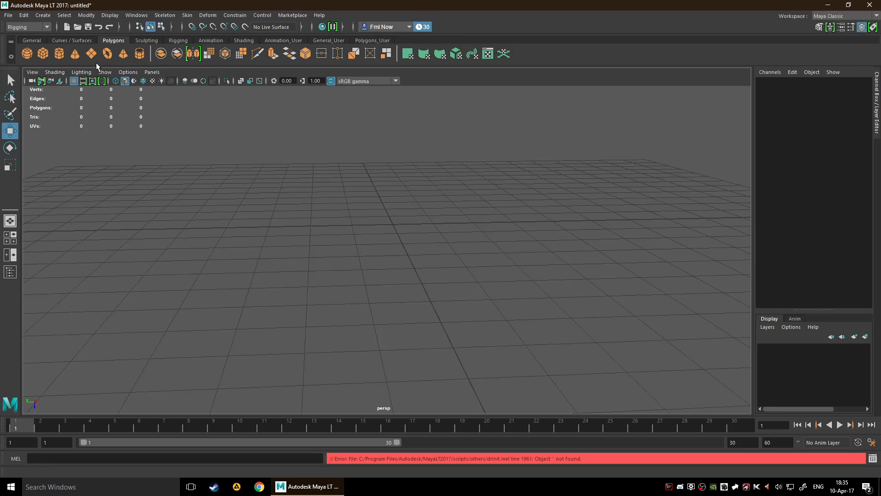
key("space")
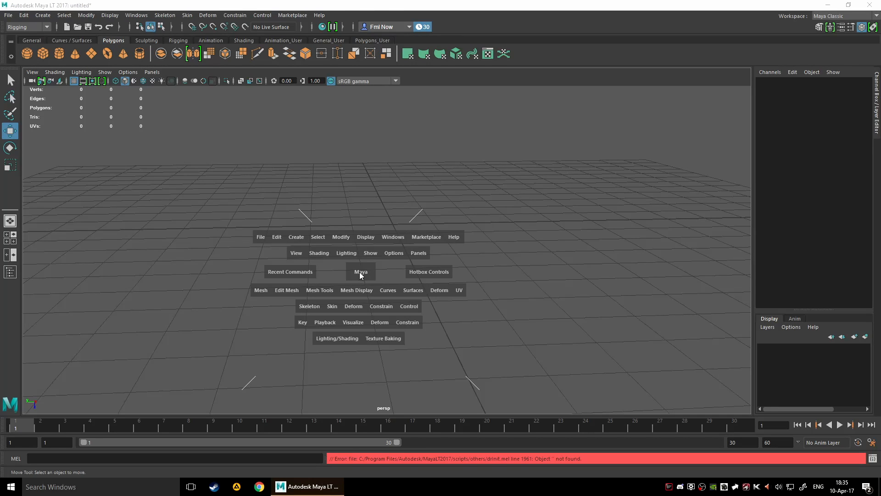
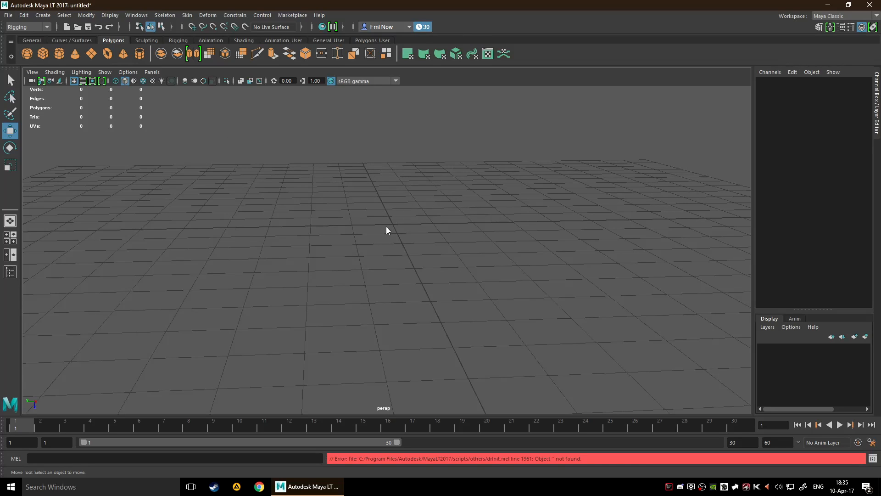
- Turn on Interactive Creation for polygon primitives through the hotbox
key("space")
left_click(322, 192)
mouse_move(356, 235)
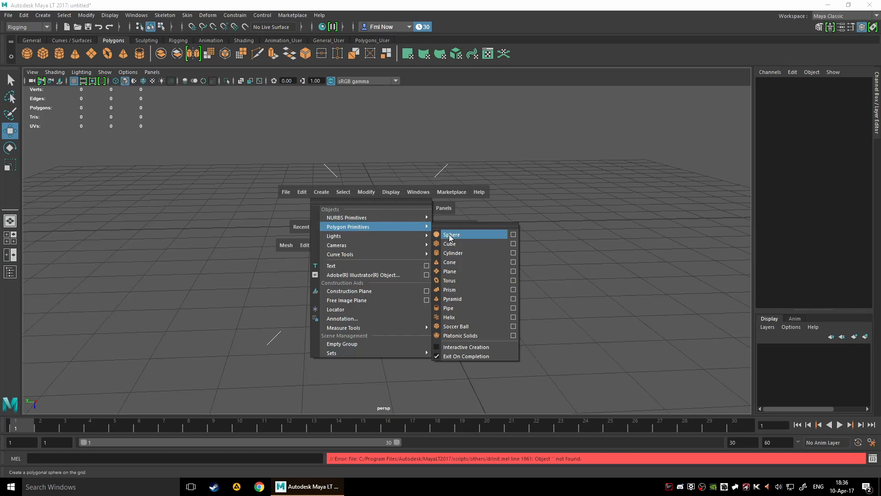
left_click(464, 347)
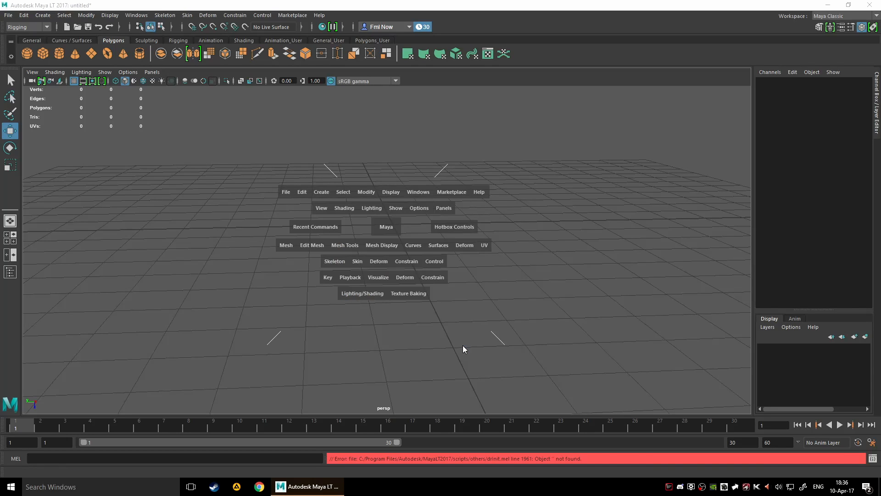
- Draw a polygon torus on the grid interactively, with radius about 4.6 and section radius about 2.4
key("space")
left_click(315, 219)
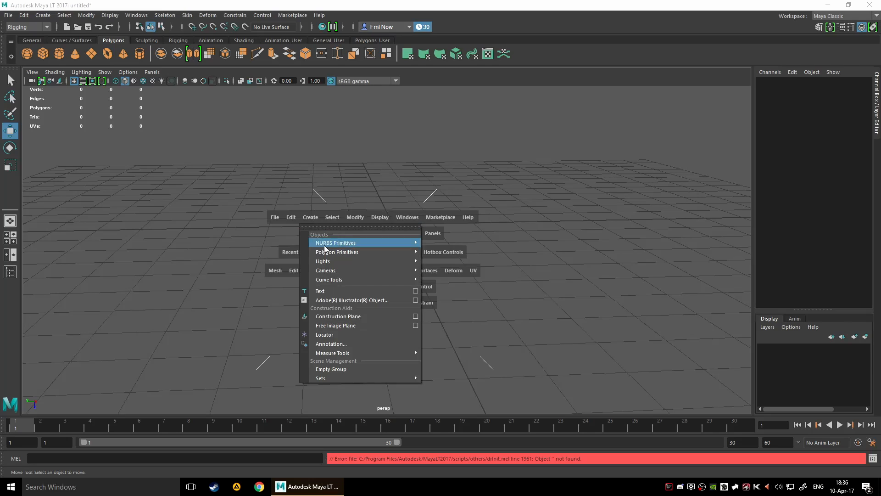
mouse_move(340, 251)
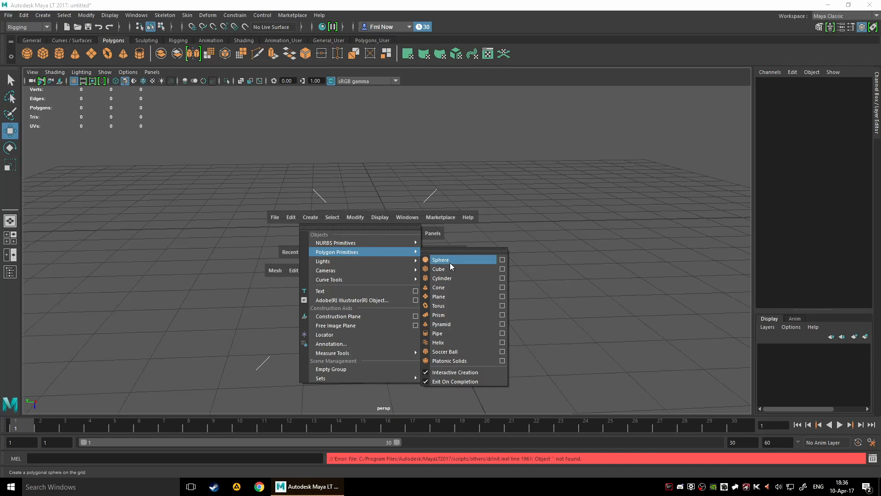
left_click(483, 306)
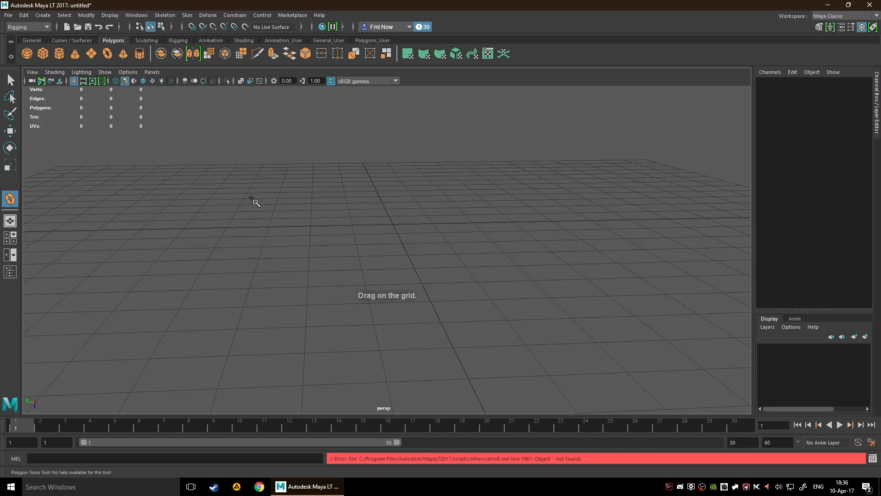
scroll(356, 262, "down", 10)
scroll(324, 187, "up", 8)
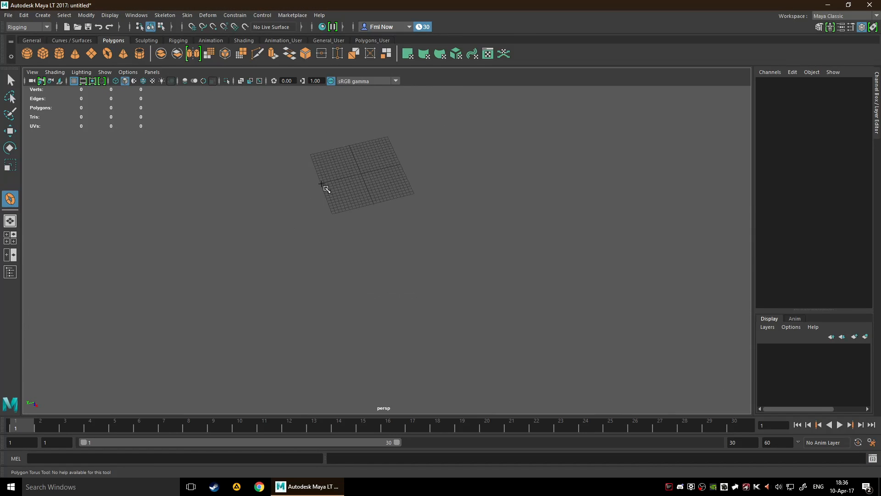
left_click_drag(347, 166, 366, 176)
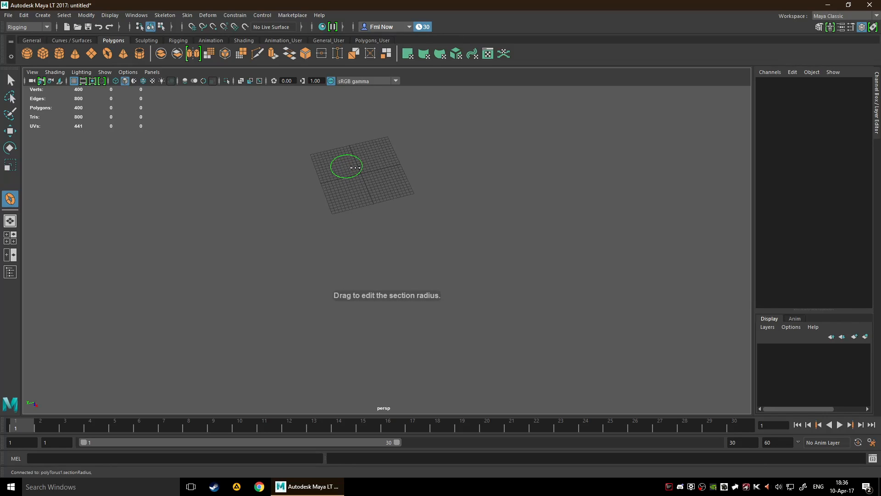
left_click_drag(348, 167, 367, 165)
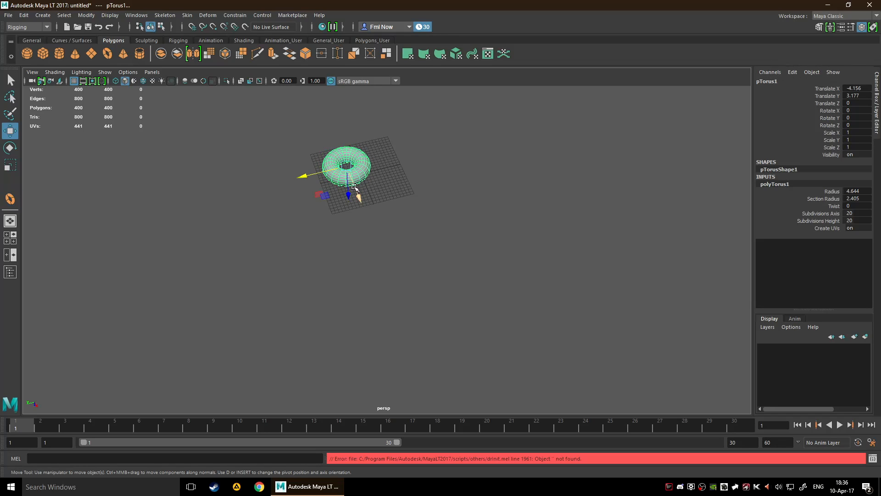
- Frame the torus, examine it from nearby, and delete it from the scene
key("f")
scroll(458, 222, "down", 3)
mouse_move(458, 281)
left_mouse_down("alt")
mouse_move(458, 262)
mouse_move(458, 275)
left_mouse_up("alt")
scroll(478, 289, "up", 4)
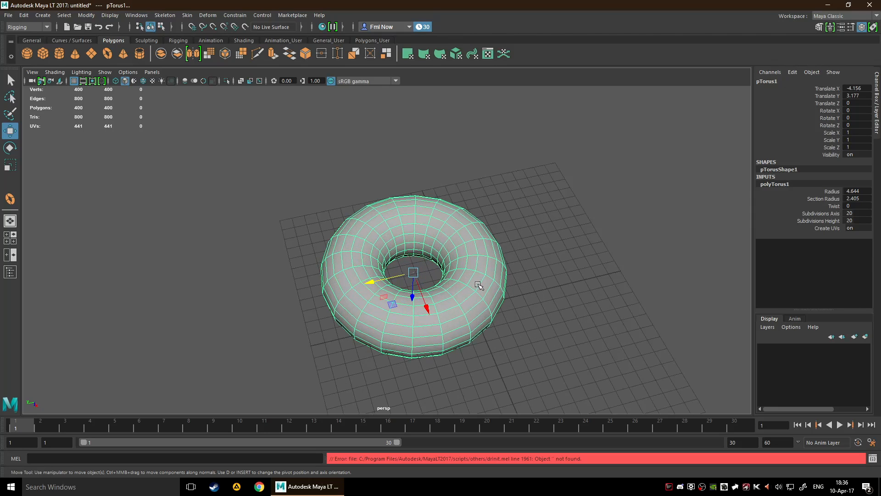
scroll(479, 284, "up", 3)
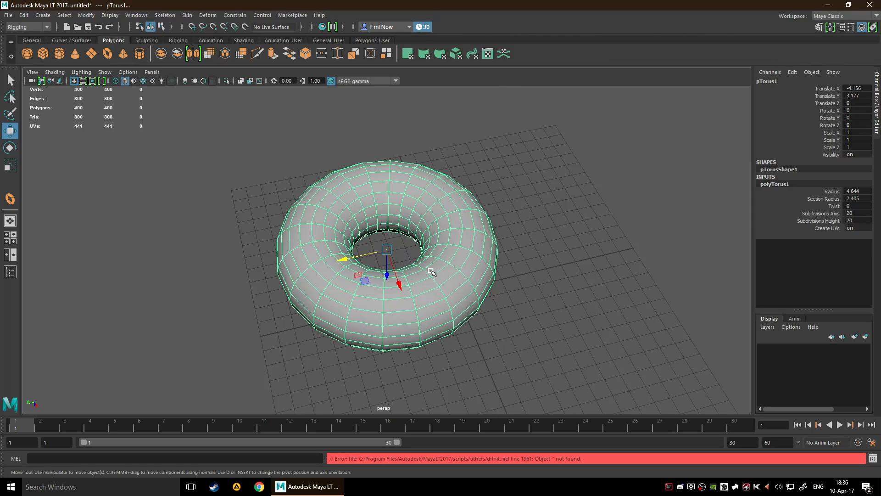
left_click_drag(404, 354, 422, 312, "alt")
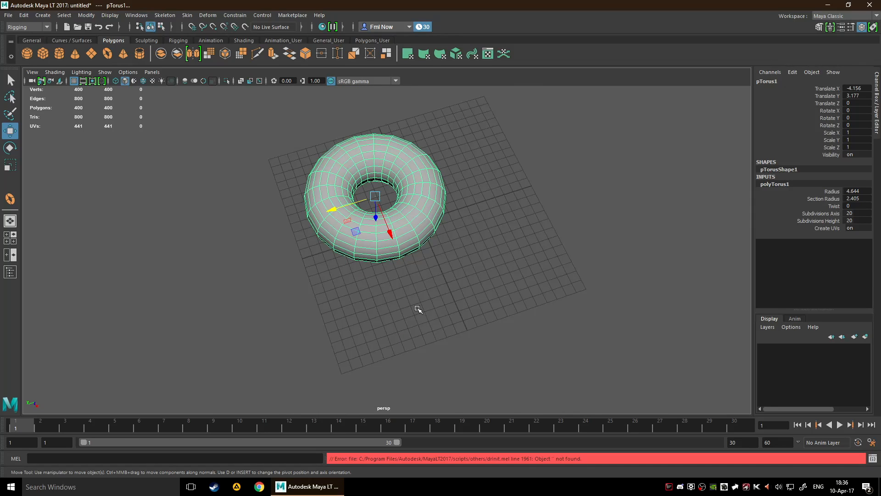
scroll(429, 260, "up", 5)
scroll(429, 260, "down", 5)
key("Delete")
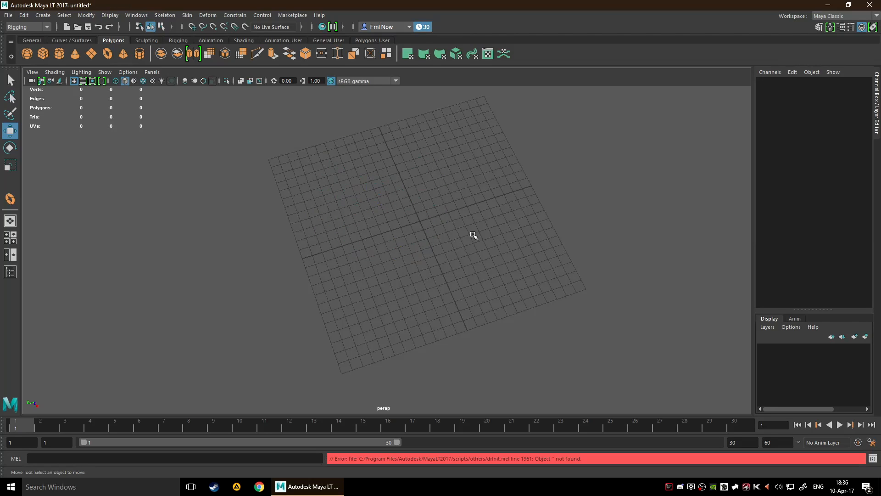
- Turn off Interactive Creation for polygon primitives through the hotbox
key("space")
left_click(353, 212)
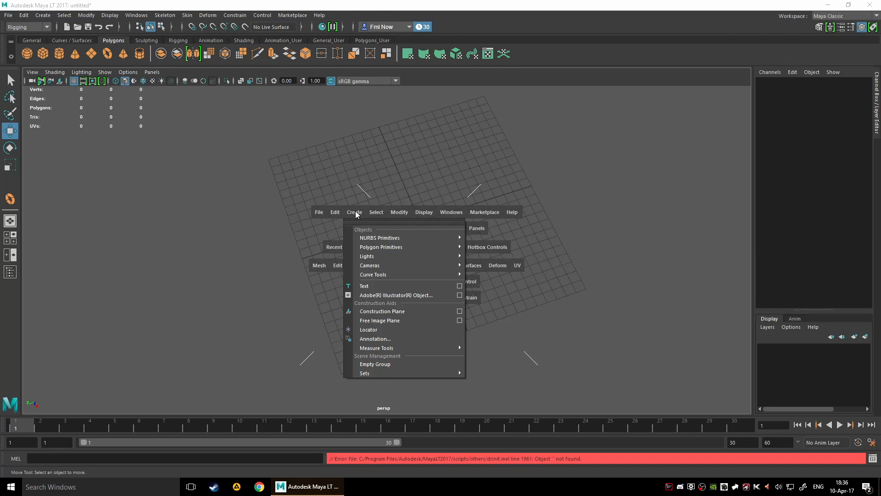
mouse_move(404, 247)
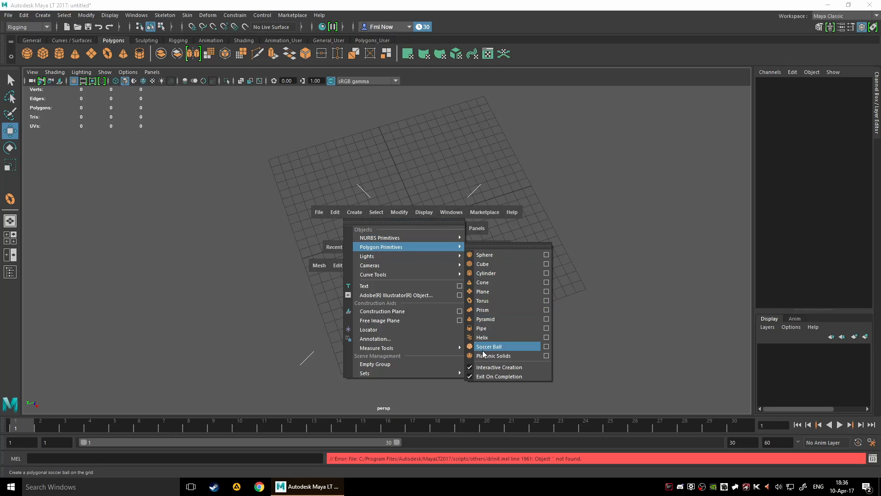
left_click(487, 368)
- Create a polygon sphere from its options with radius 1, 20 axis divisions, 20 height divisions and Y axis
key("space")
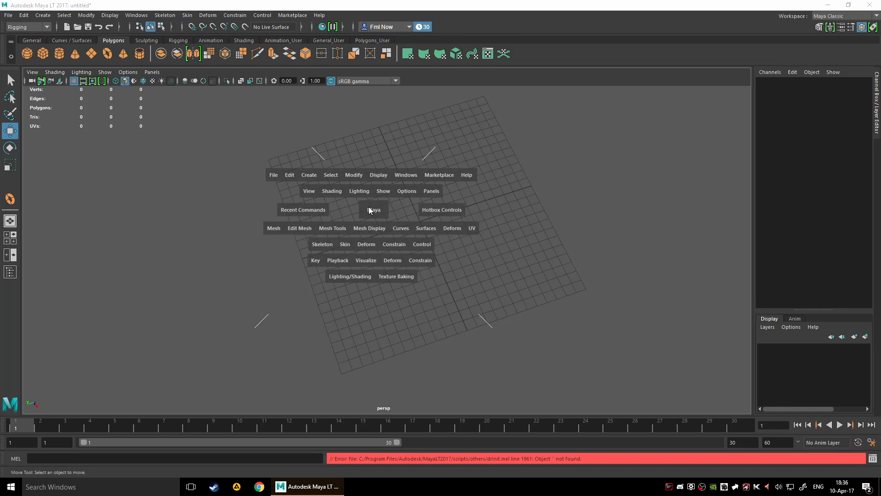
left_click(306, 178)
mouse_move(336, 212)
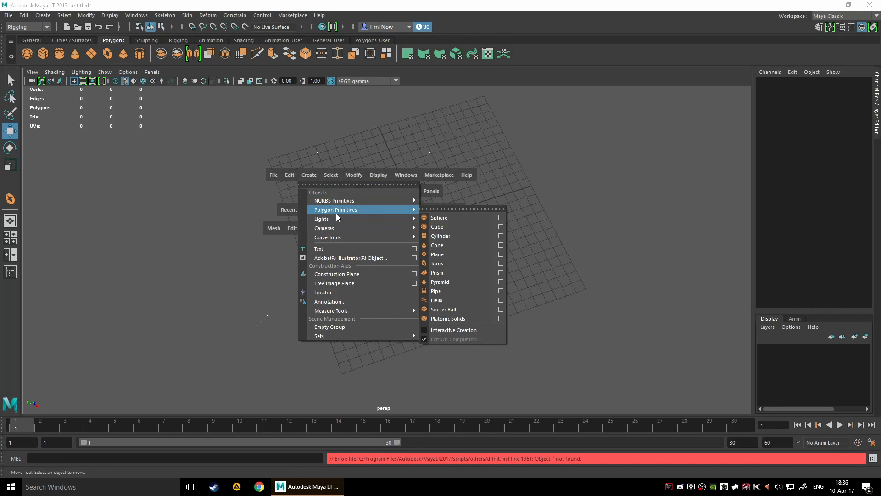
left_click(500, 217)
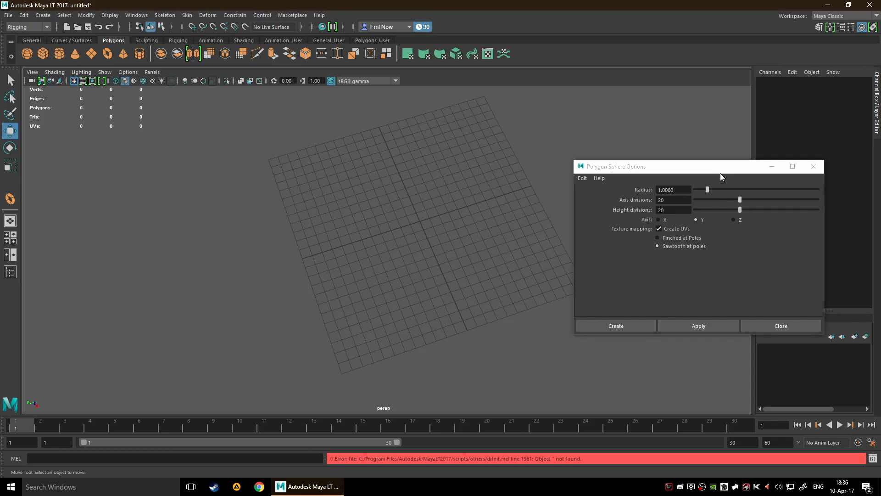
left_click_drag(720, 174, 554, 167)
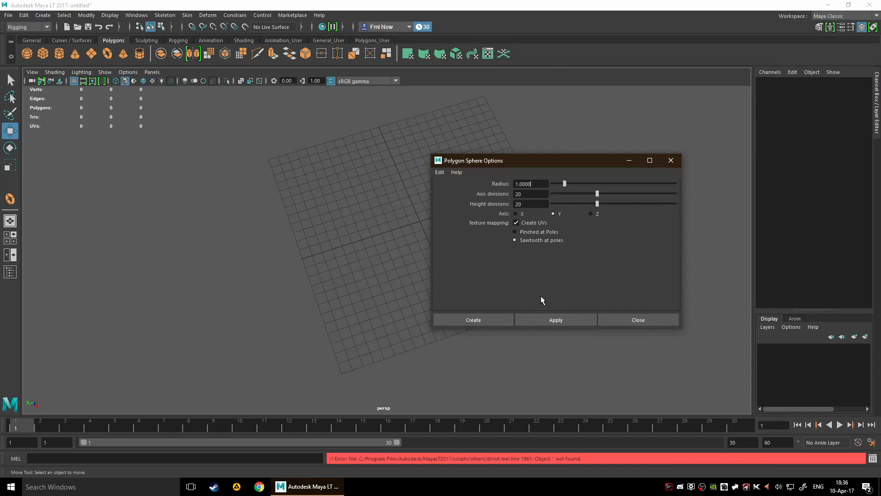
left_click(470, 319)
left_click_drag(468, 318, 568, 196, "alt")
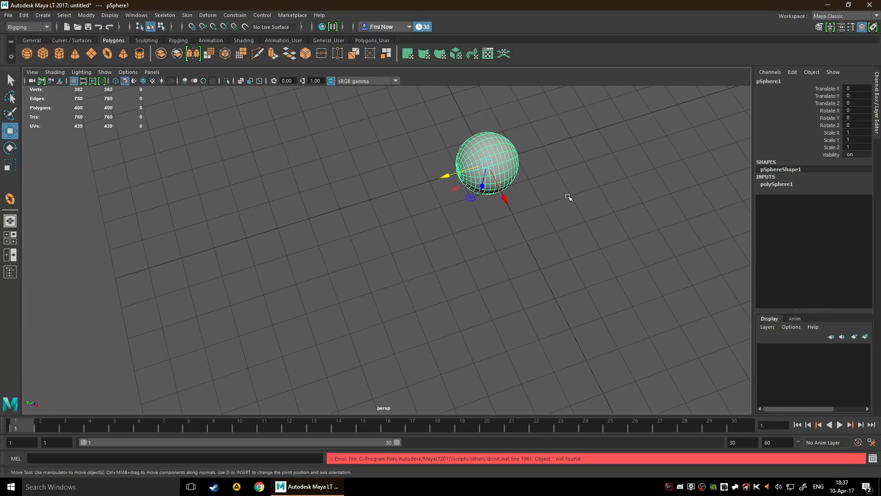
scroll(526, 193, "down", 3)
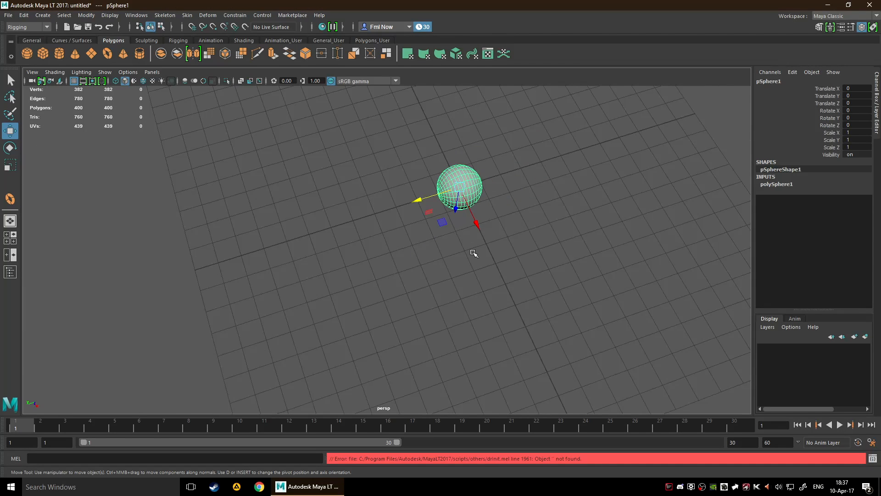
- Delete the polygon sphere from the scene
key("Delete")
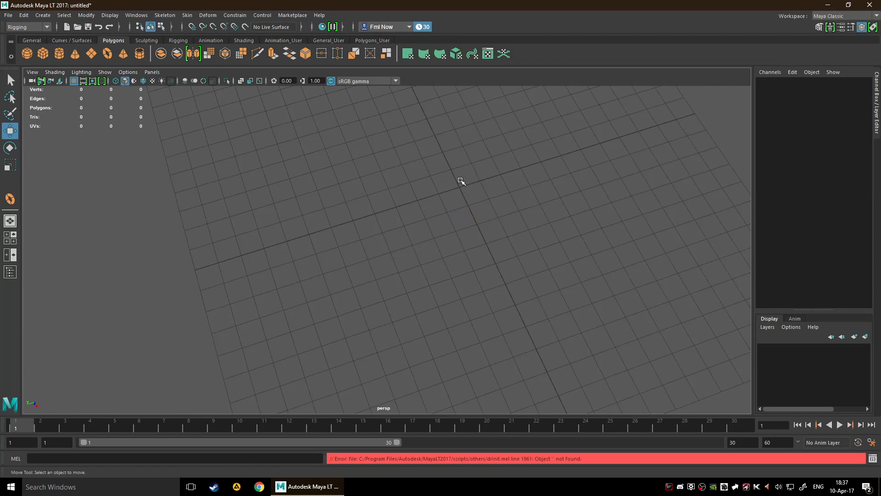
key("f")
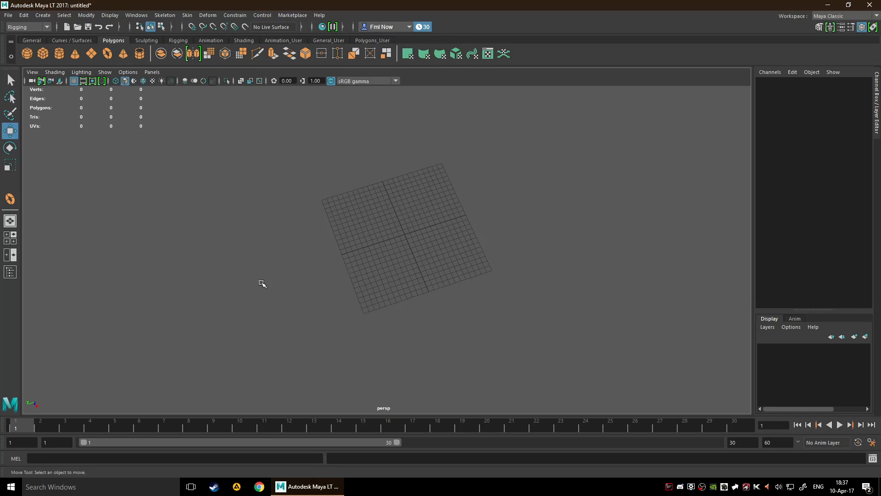
scroll(436, 250, "up", 4)
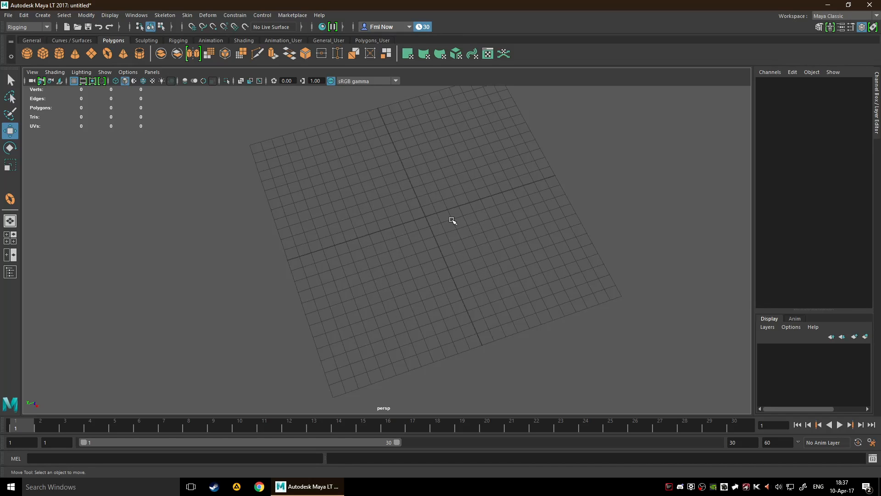
- Create a polygon pipe at the grid's origin and frame it in the perspective view
left_click(140, 53)
scroll(432, 217, "up", 2)
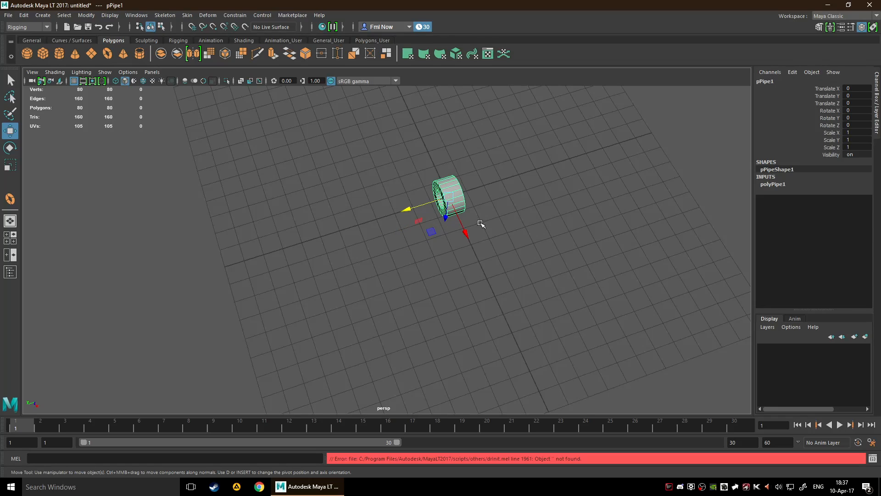
key("f")
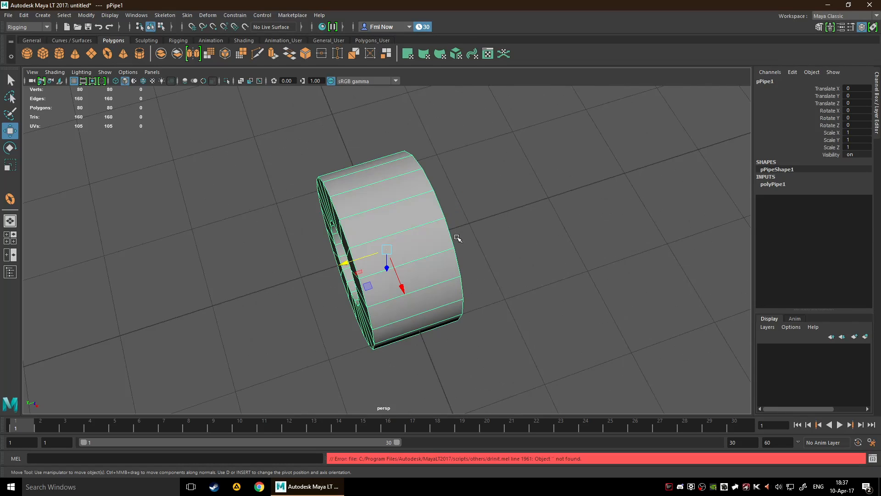
- Examine the component modes, mesh editing commands and selection conversion commands offered for the pipe
right_click(401, 232)
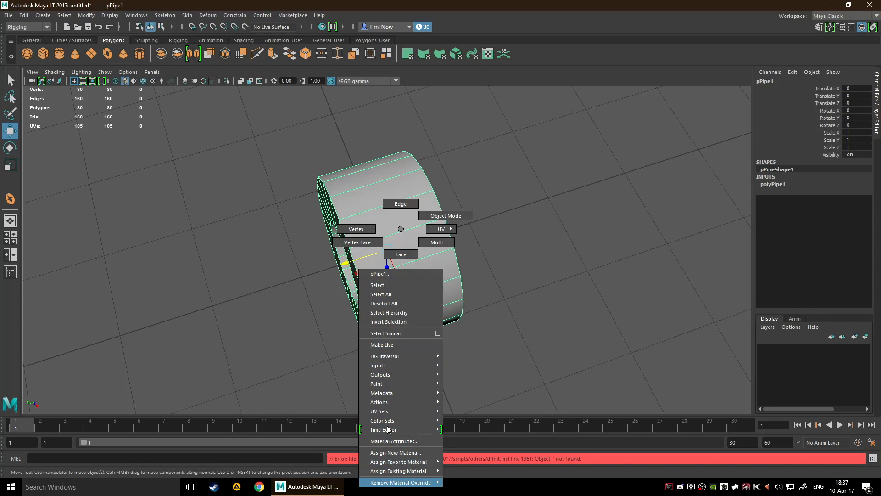
left_click(401, 231)
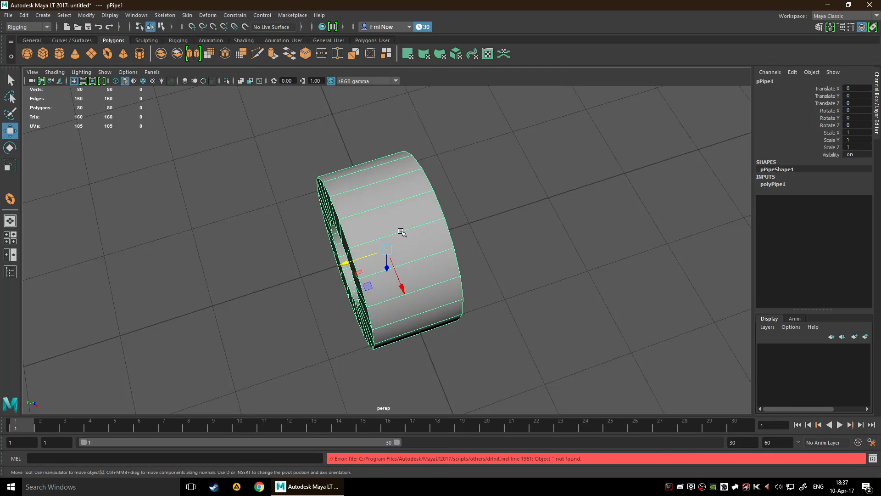
right_click(401, 232, "shift")
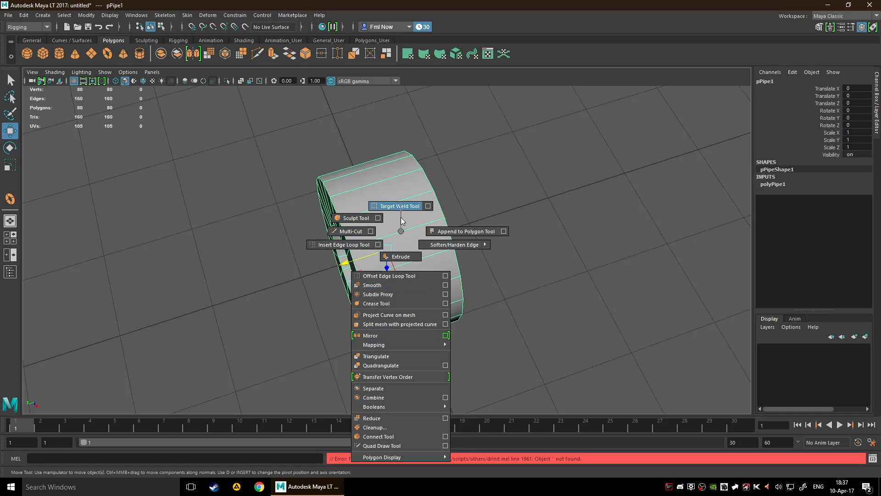
mouse_move(411, 362)
right_mouse_down()
mouse_move(354, 184)
mouse_move(255, 59)
mouse_move(271, 53)
mouse_move(331, 68)
mouse_move(434, 470)
mouse_move(398, 285)
mouse_move(392, 303)
mouse_move(405, 229)
mouse_move(399, 248)
mouse_move(400, 236)
right_mouse_up()
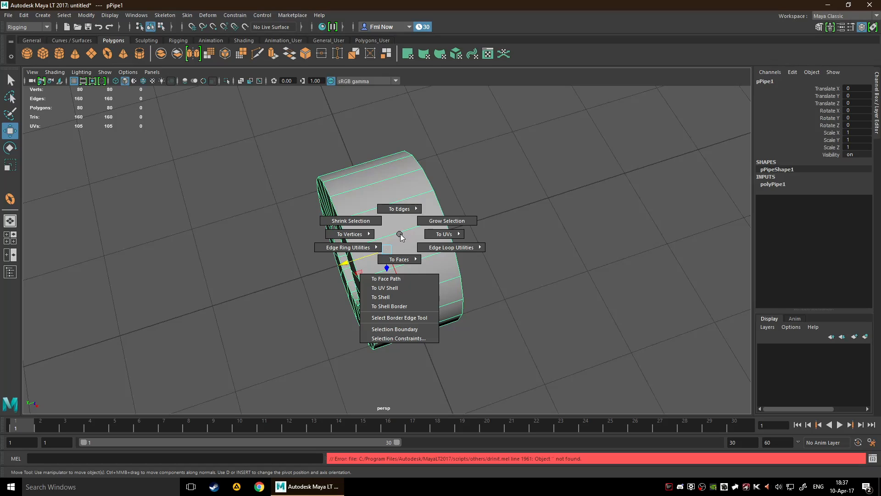
mouse_move(400, 236)
right_mouse_down("ctrl")
mouse_move(368, 231)
mouse_move(431, 245)
mouse_move(399, 234)
right_mouse_up("ctrl")
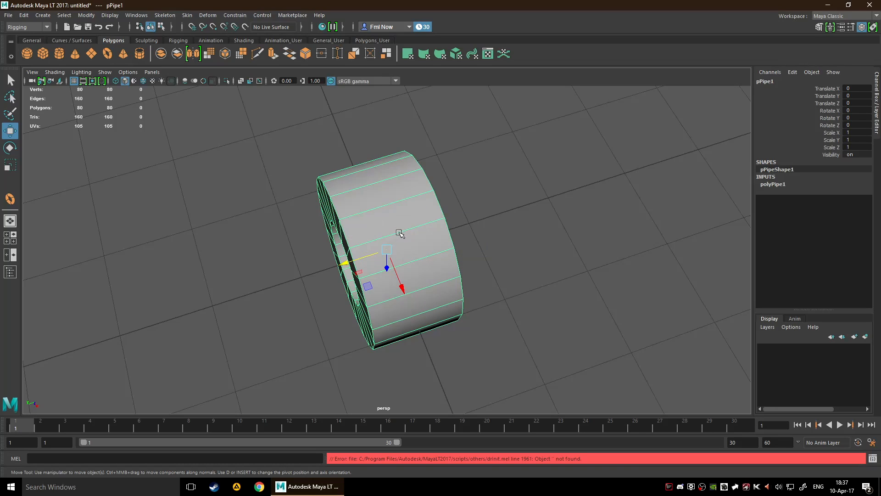
left_click_drag(399, 232, 367, 352)
left_click_drag(298, 297, 399, 232)
scroll(393, 226, "down", 5)
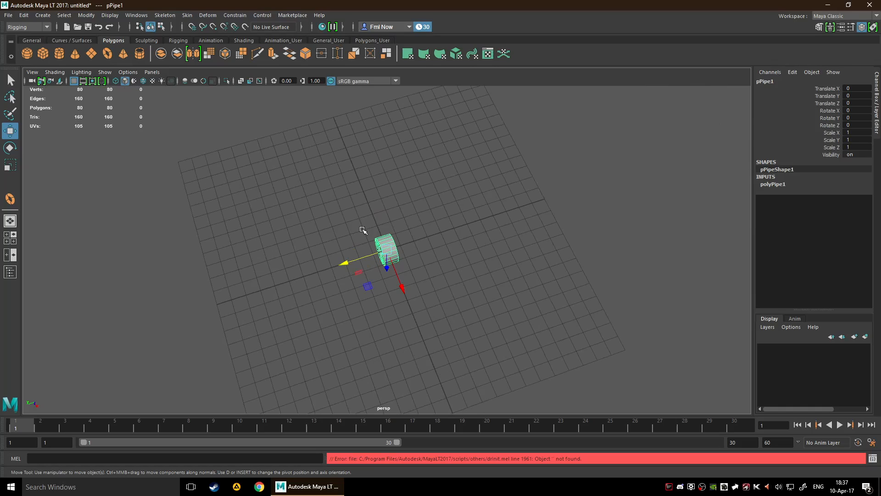
key("space")
right_click(399, 234)
- Review the Move Tool's settings and close them
left_click(850, 26)
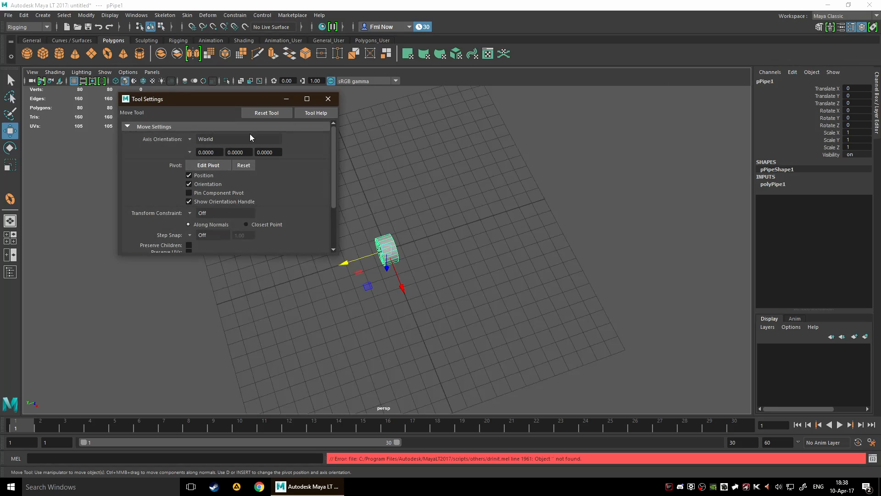
scroll(233, 172, "down", 3)
scroll(233, 173, "up", 3)
left_click(328, 98)
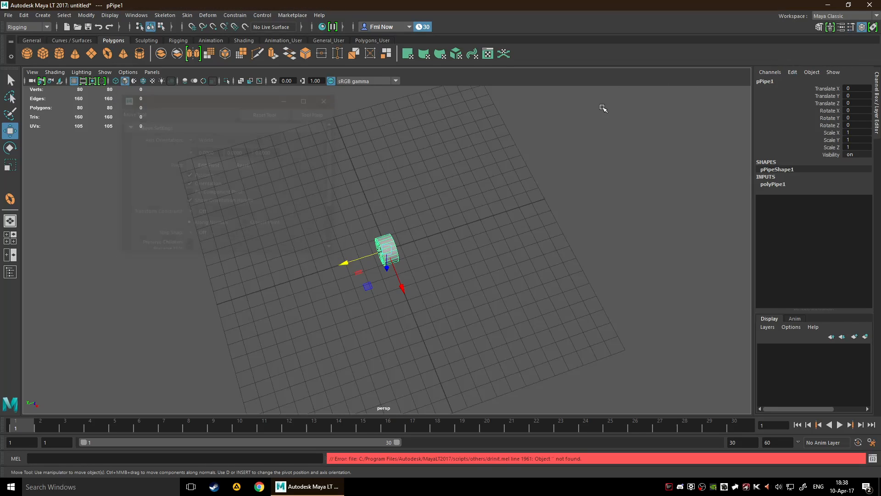
- Switch to the Modeling command set and display the Modeling Toolkit
left_click(24, 29)
left_click(21, 36)
left_click(841, 27)
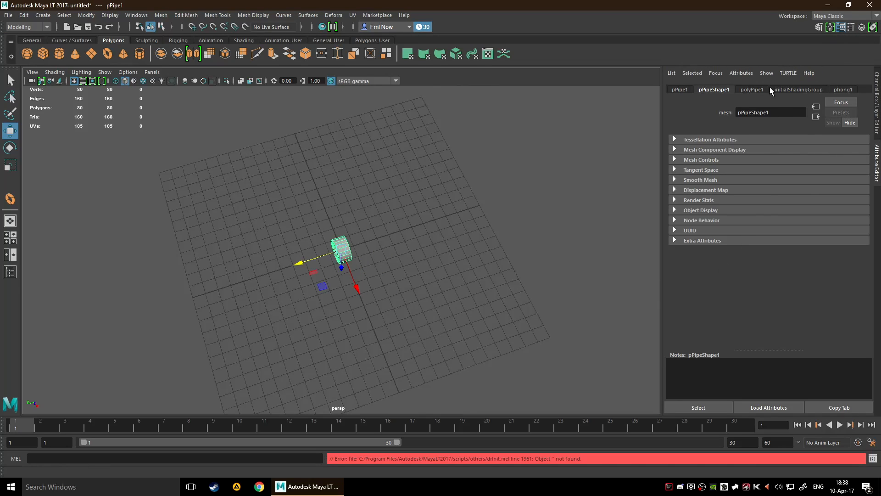
left_click(818, 26)
scroll(367, 304, "up", 5)
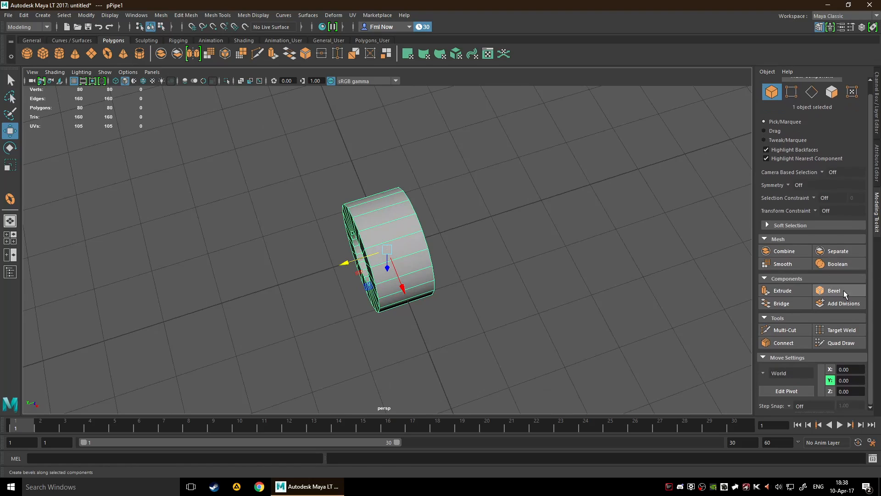
scroll(844, 276, "down", 1)
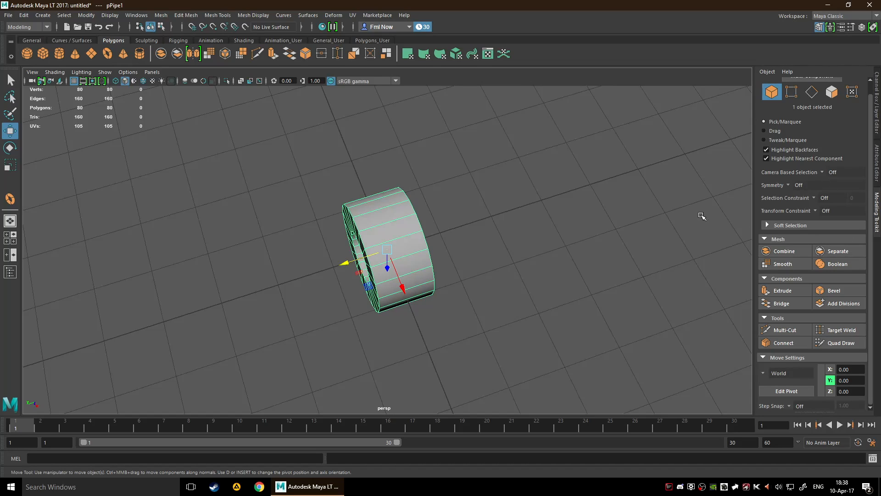
key("ctrl+z")
scroll(801, 138, "up", 1)
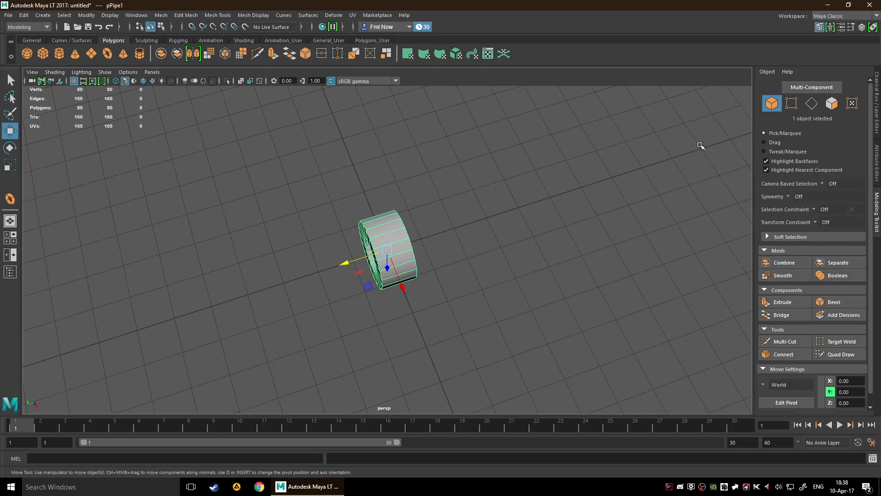
- Switch the pipe's component selection through vertex and edge to face mode using the Modeling Toolkit
left_click(797, 107)
scroll(498, 281, "up", 2)
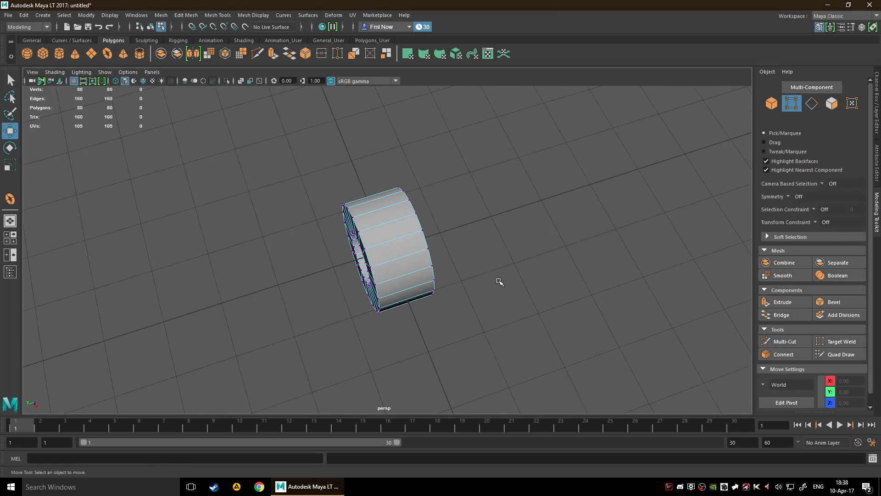
left_click(811, 103)
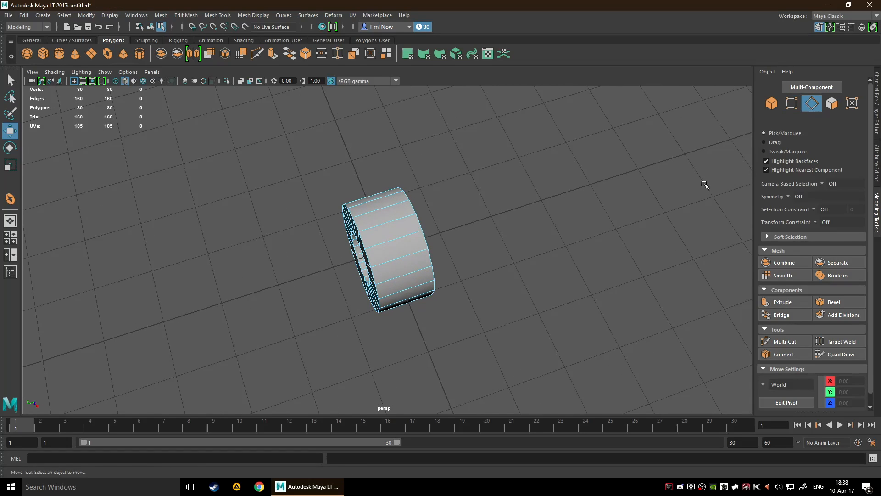
left_click(830, 104)
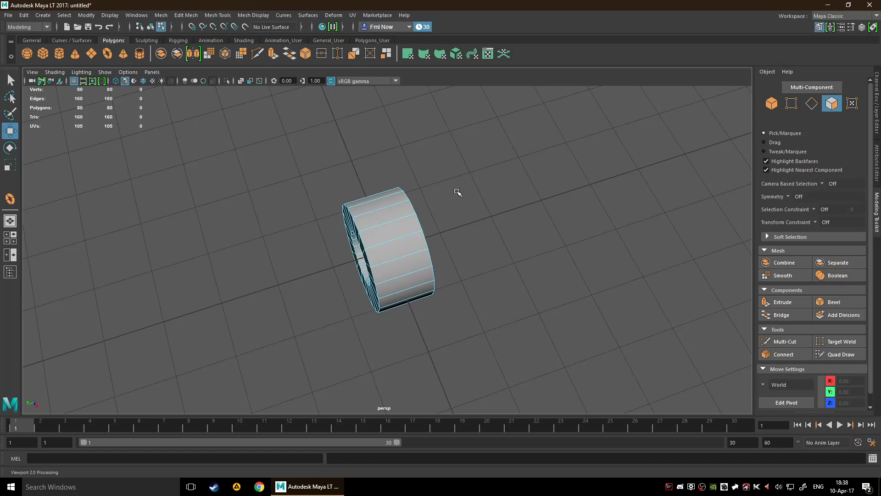
- Activate the Multi-Cut tool and review its edge loop and slice options
scroll(803, 315, "down", 1)
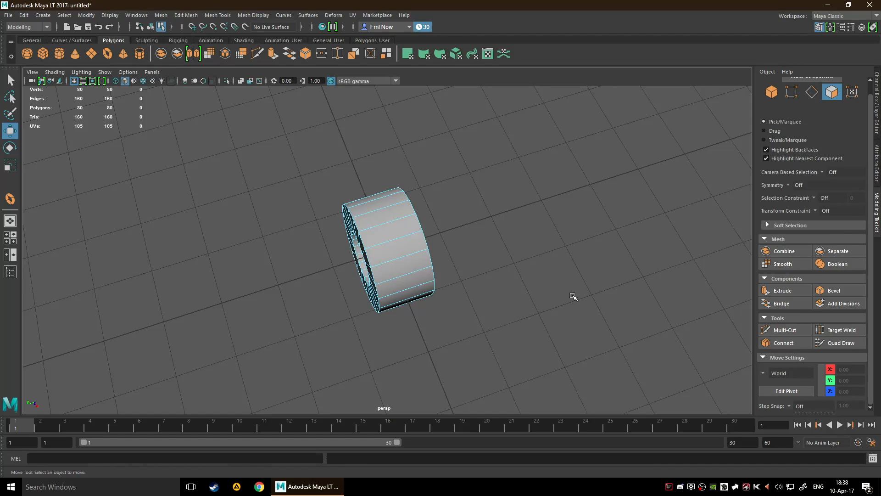
left_click(765, 331)
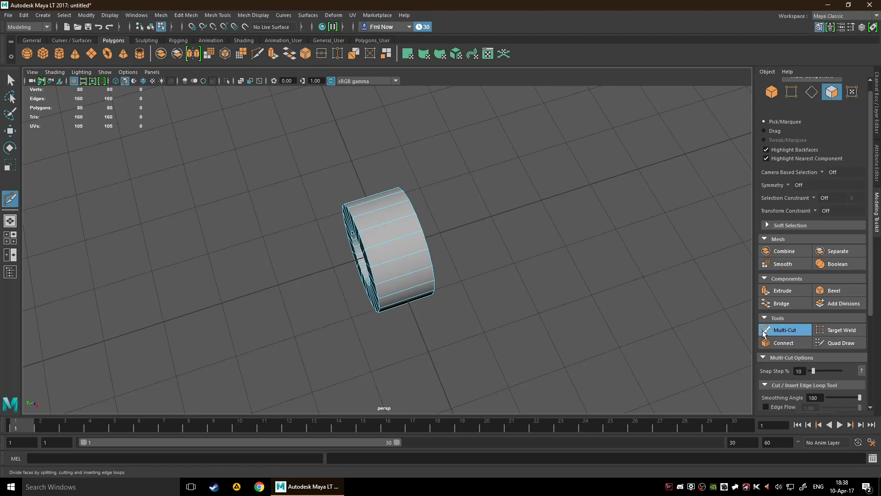
scroll(804, 287, "down", 3)
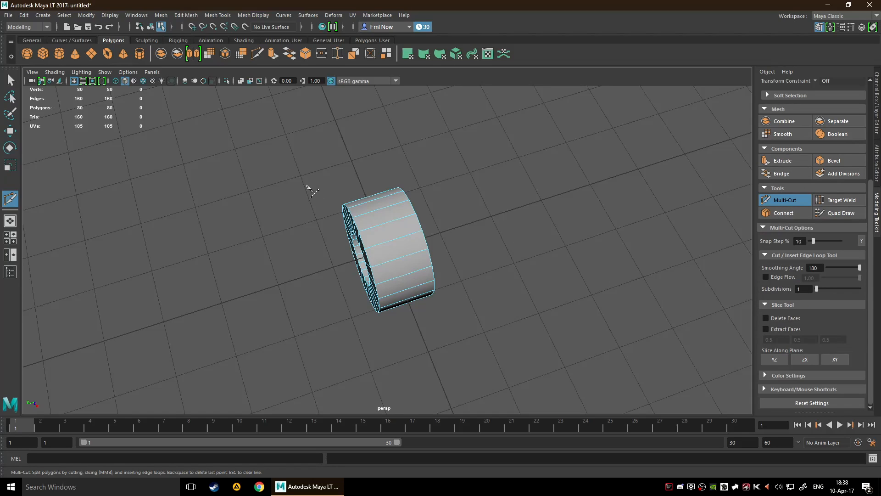
right_click(383, 233)
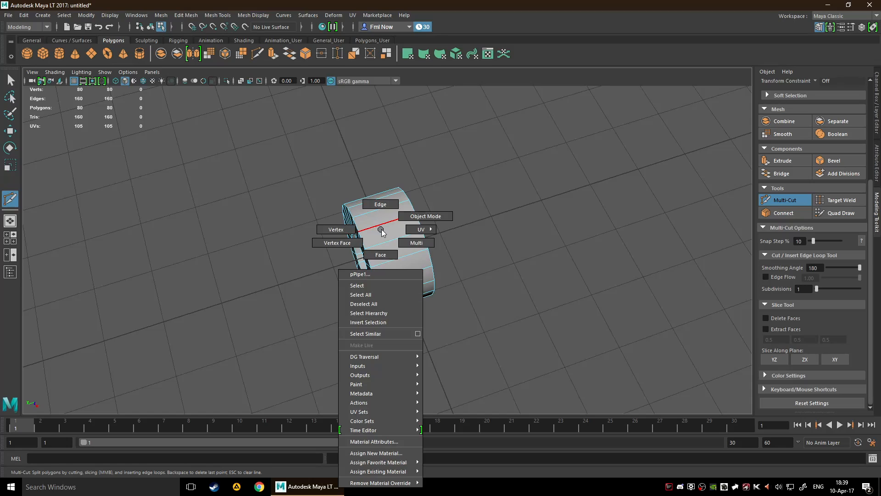
right_click(383, 231, "shift")
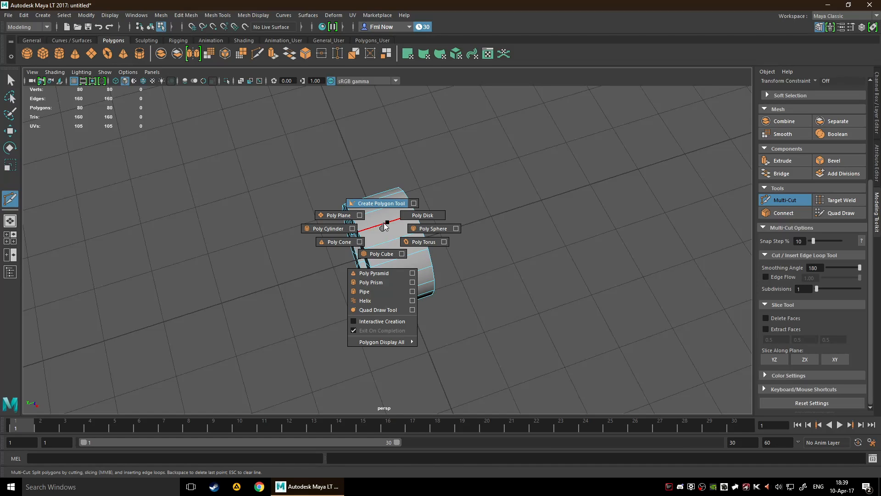
left_click(384, 225)
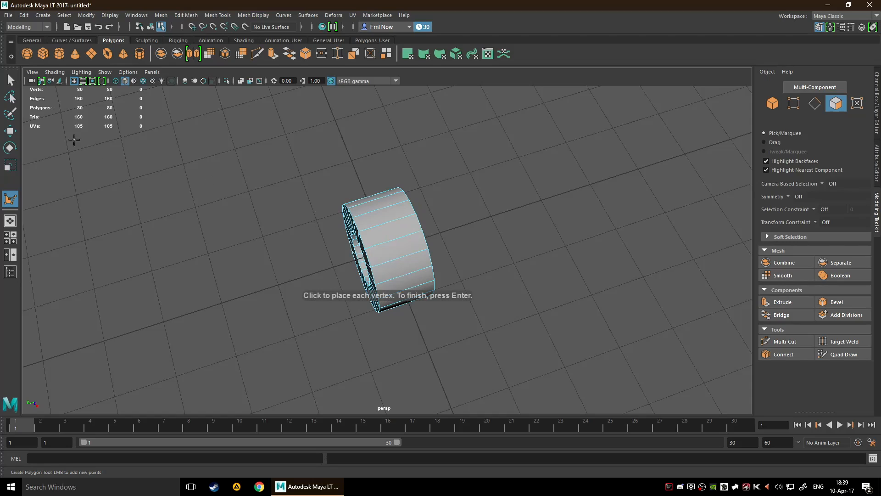
key("q")
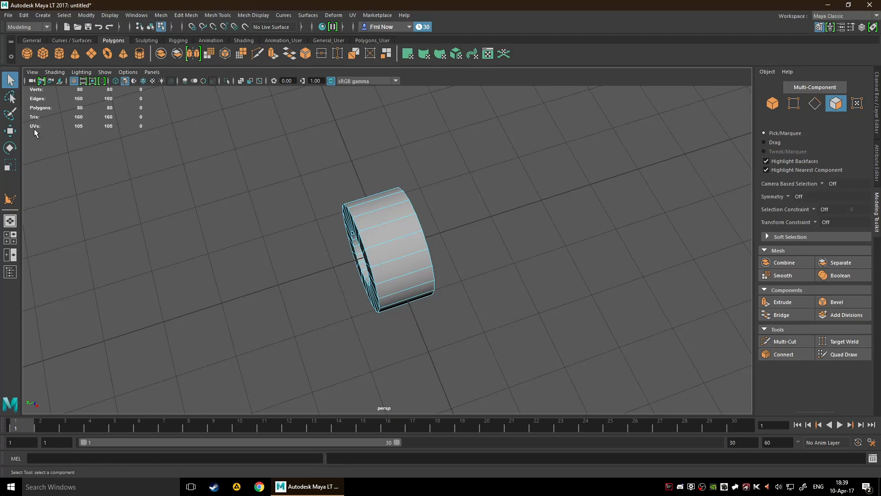
- Examine the face editing commands available on the pipe and return it to object selection mode
right_click(393, 232, "shift")
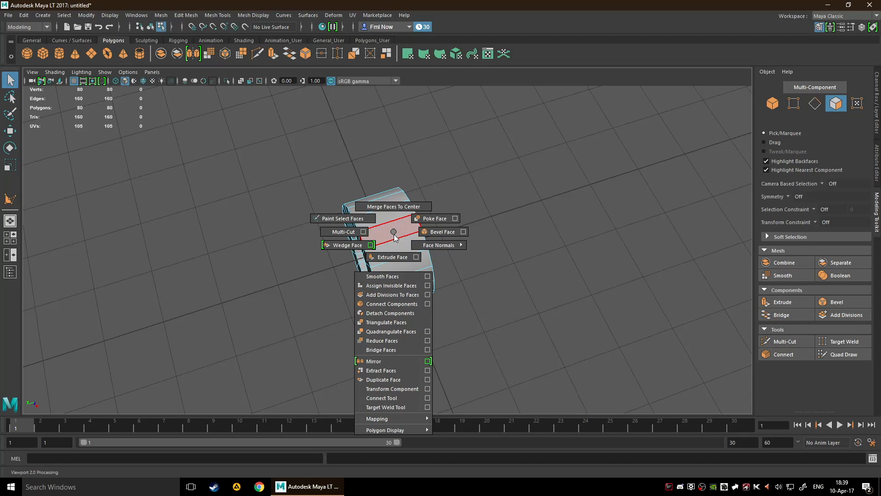
left_click(395, 236)
key("F8")
- Examine the mesh editing commands offered for the pipe in object mode
right_click(405, 231, "shift")
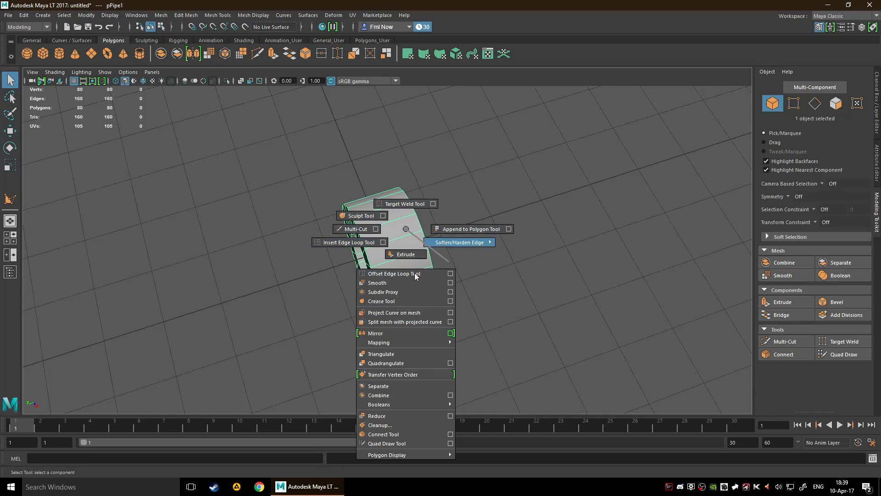
right_click_drag(445, 282, 410, 228)
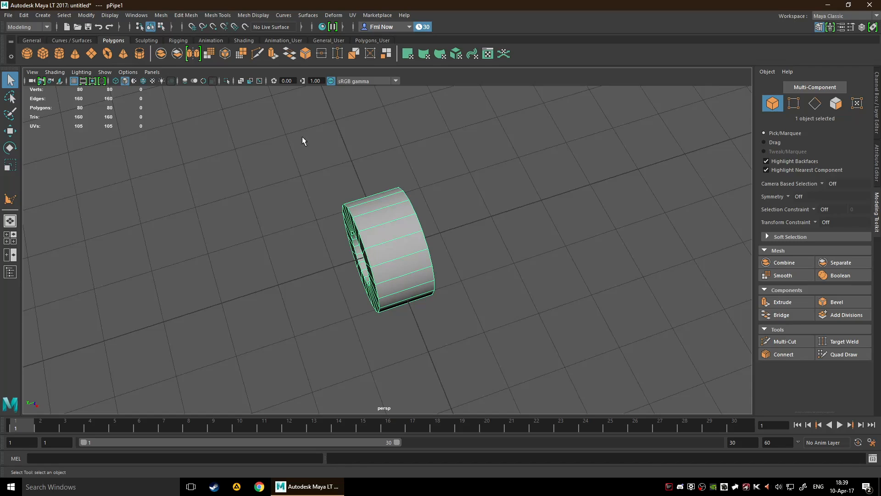
right_click_drag(387, 222, 388, 225, "shift")
right_click(397, 212)
right_click(397, 212, "shift")
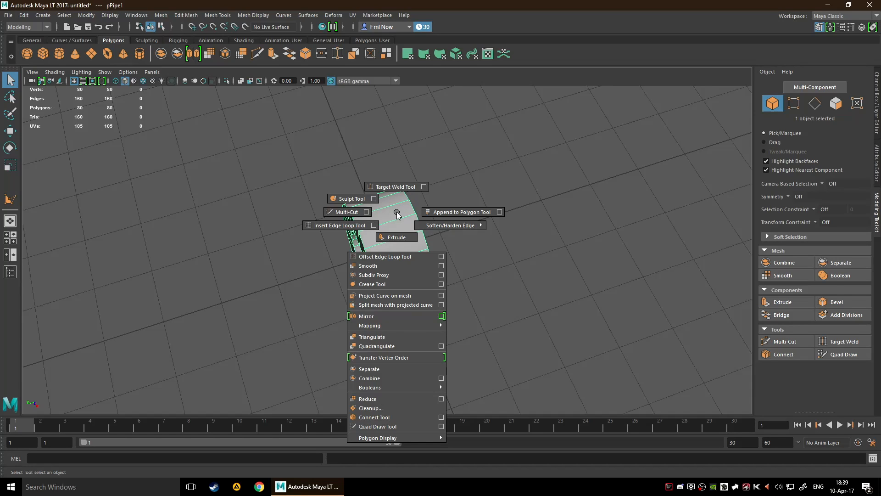
- Review the Mesh, Edit Mesh, Mesh Tools and Mesh Display commands in the hotbox, declining the autosave
key("space")
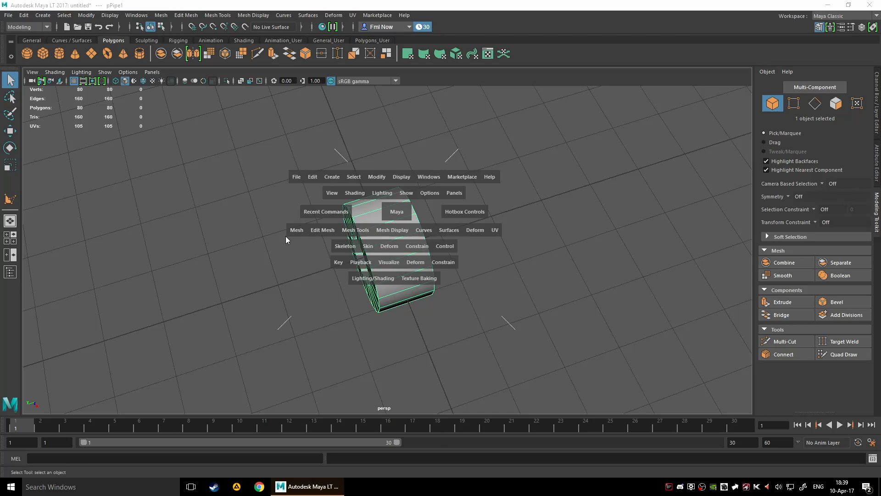
left_click(320, 230)
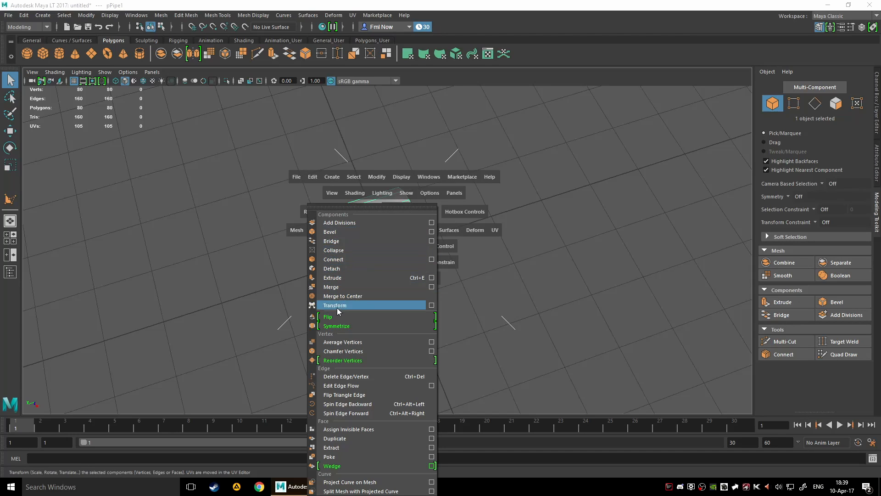
left_click(296, 231)
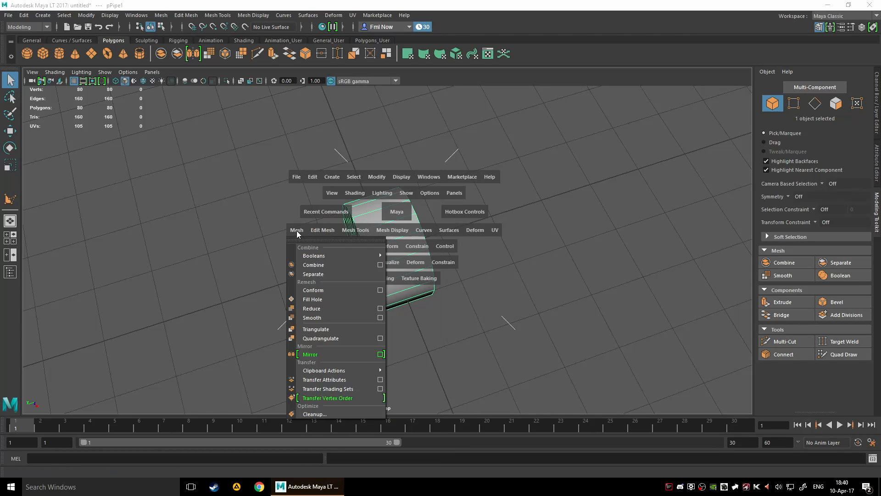
left_click(353, 230)
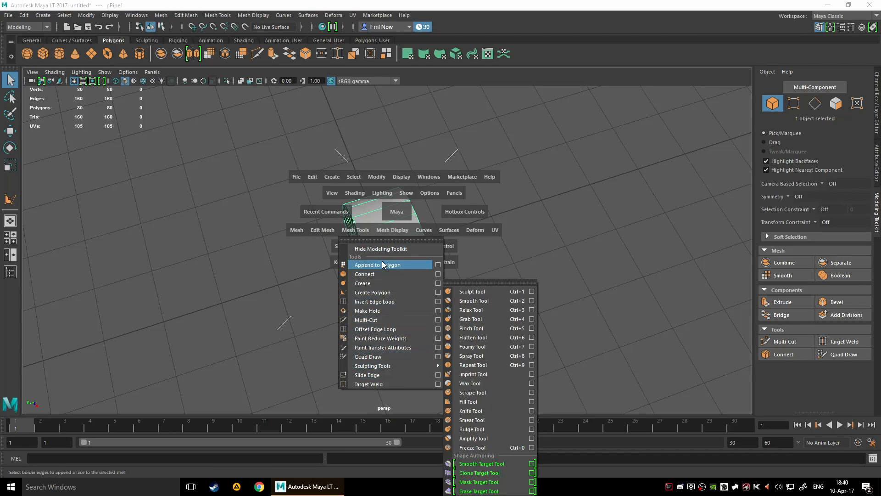
left_click(323, 230)
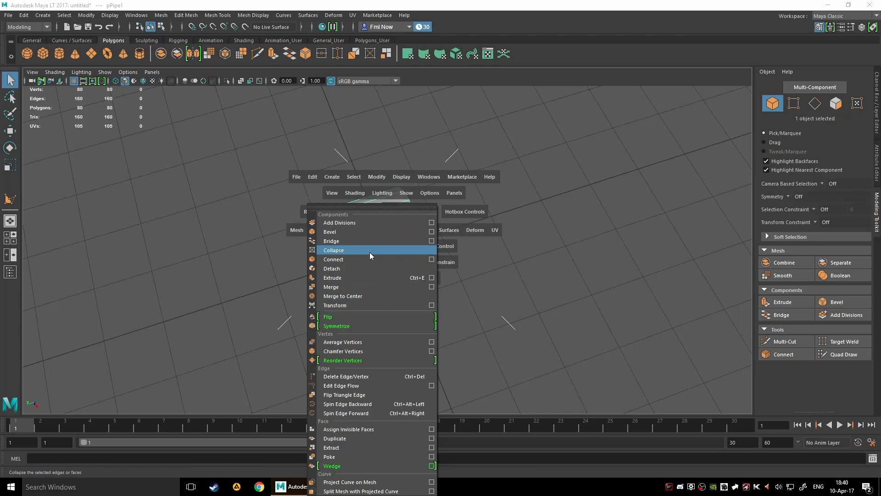
left_click(290, 231)
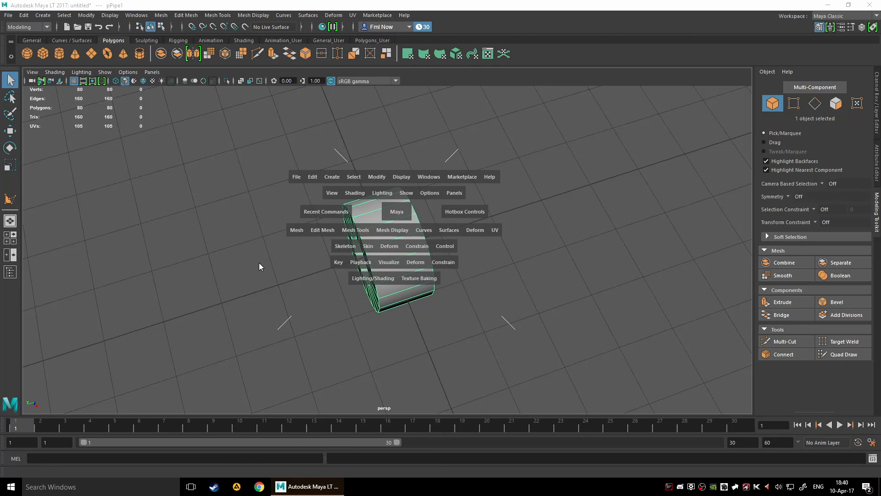
left_click(296, 231)
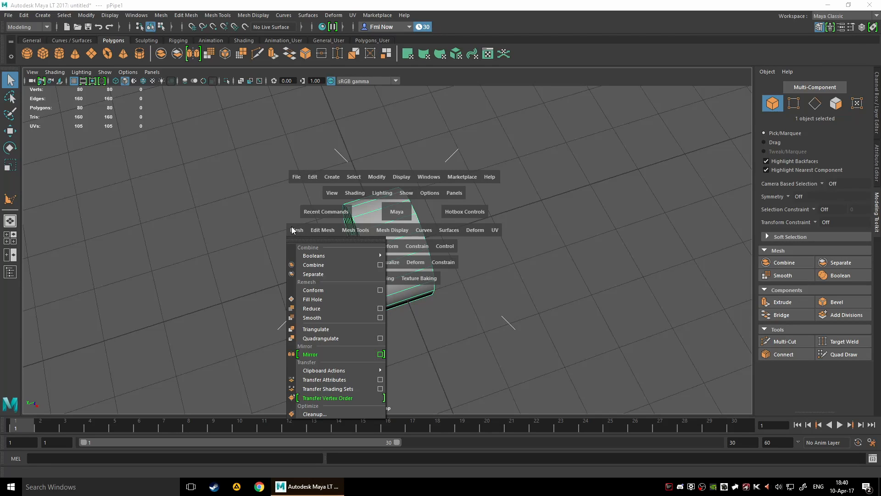
left_click(474, 250)
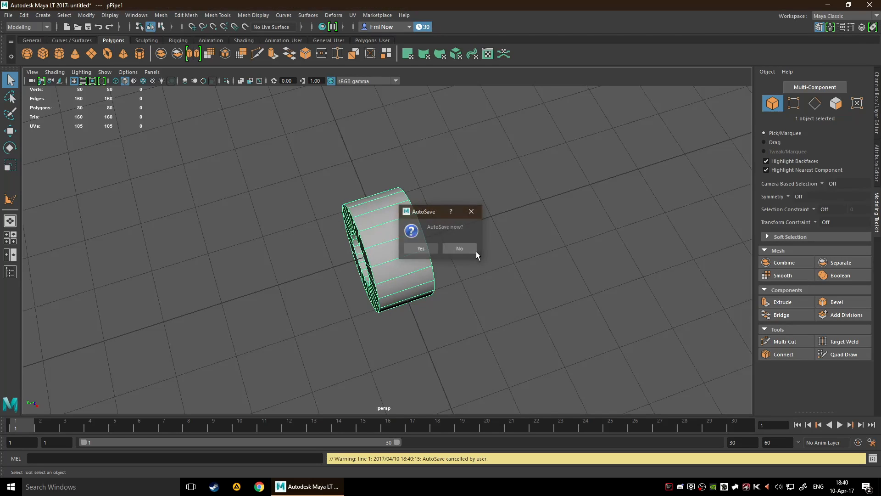
key("space")
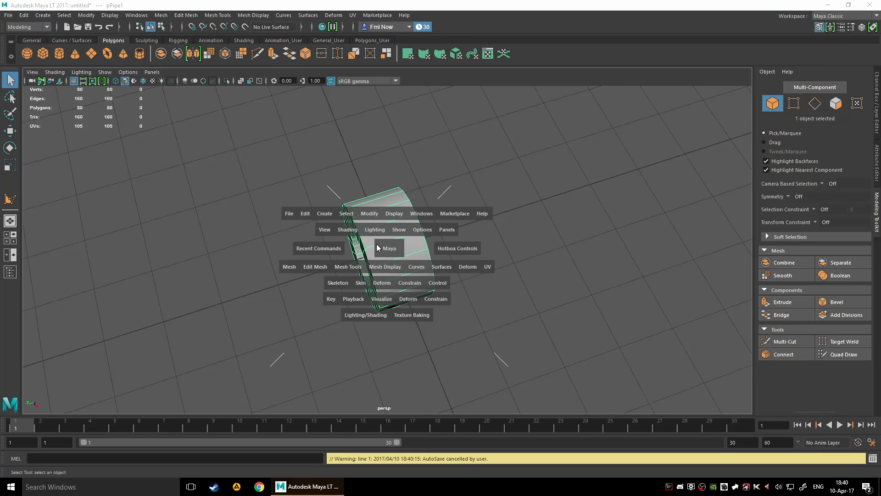
left_click(392, 271)
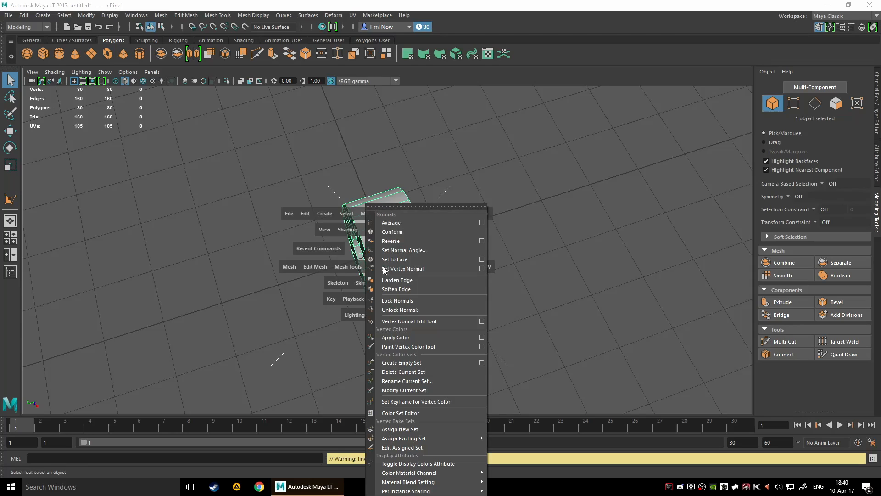
left_click(343, 267)
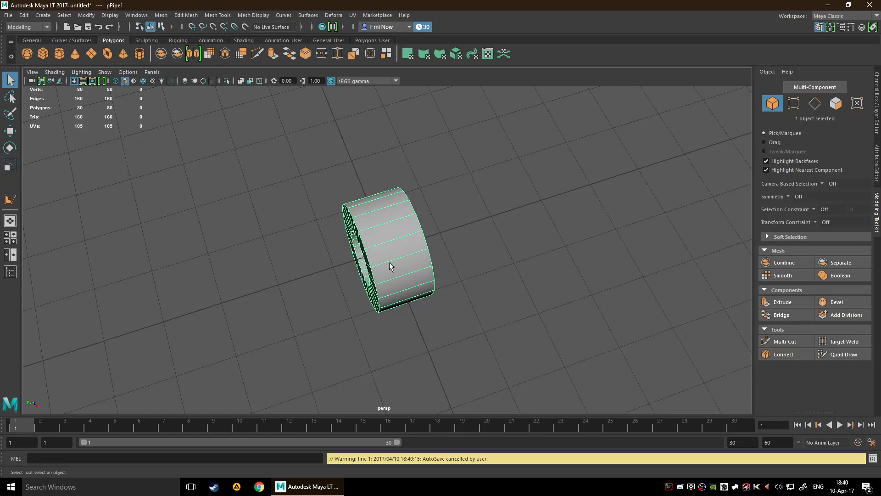
- Close the Modeling Toolkit and the Attribute Editor so the Channel Box is shown for the pipe
scroll(458, 256, "down", 3)
scroll(456, 246, "up", 3)
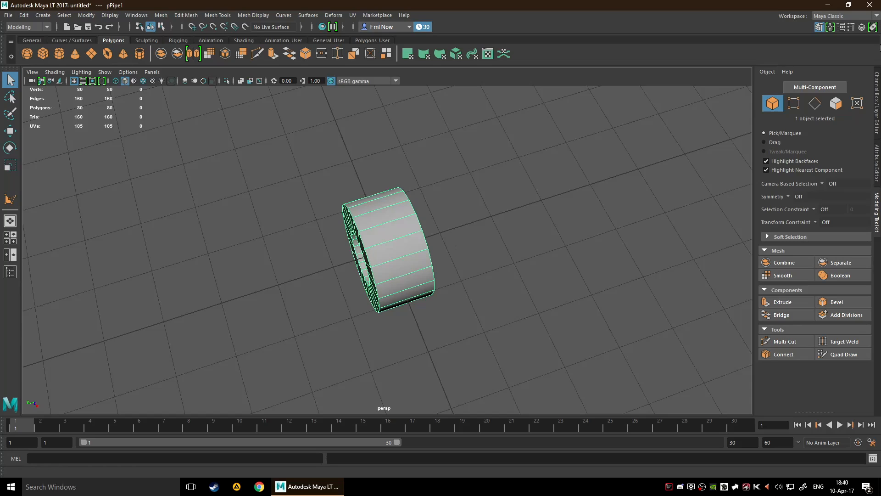
left_click(829, 27)
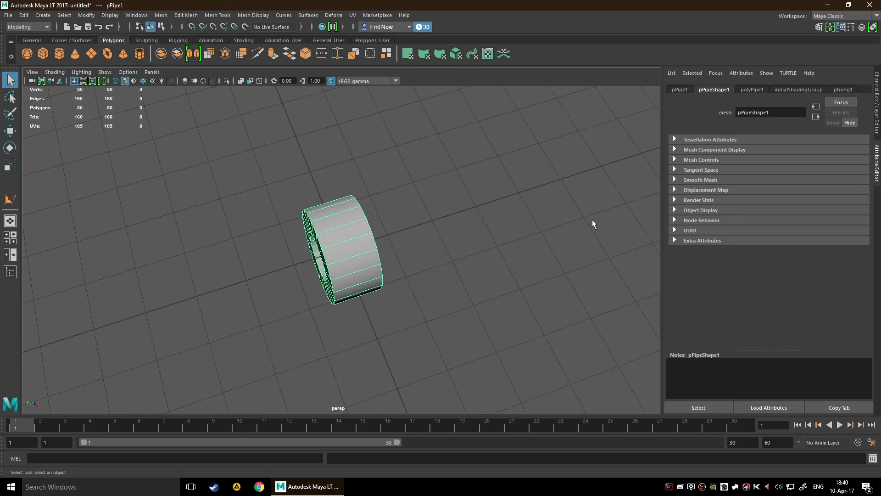
left_click(831, 27)
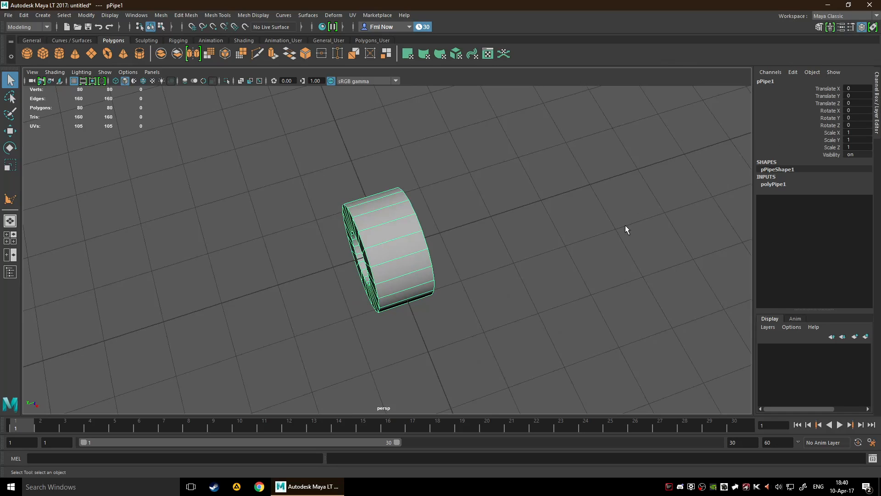
- Scale the pipe to about 3.852 in X, 8.02 in Y and 2.018 in Z
scroll(503, 241, "down", 3)
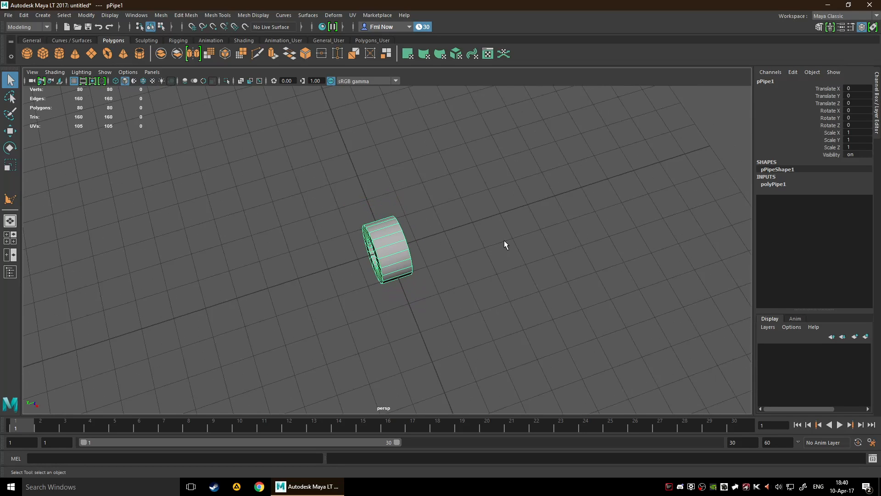
scroll(459, 257, "up", 4)
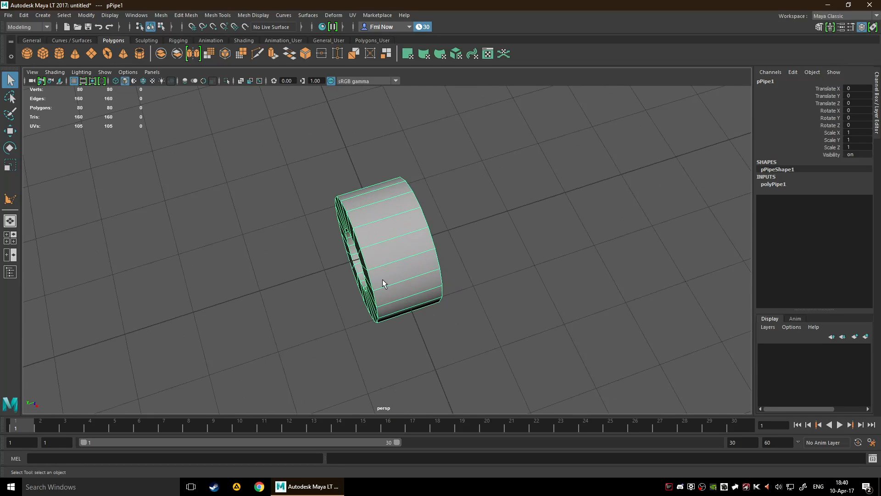
scroll(382, 279, "down", 2)
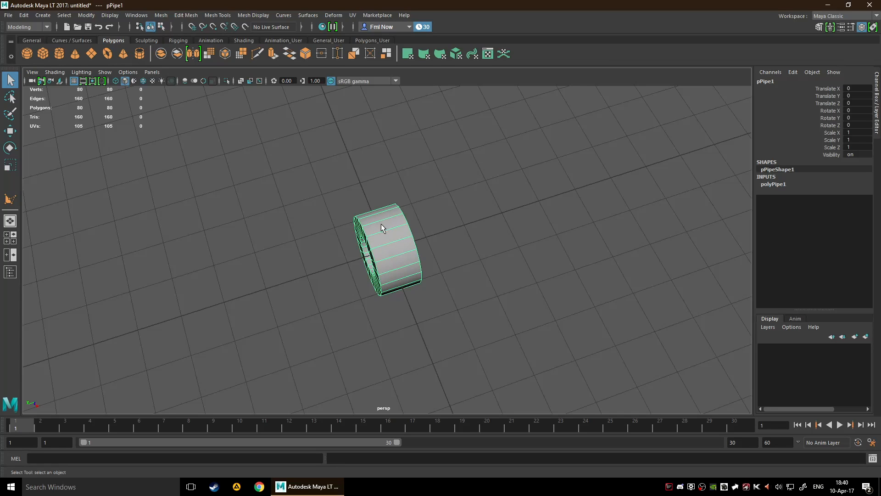
key("w")
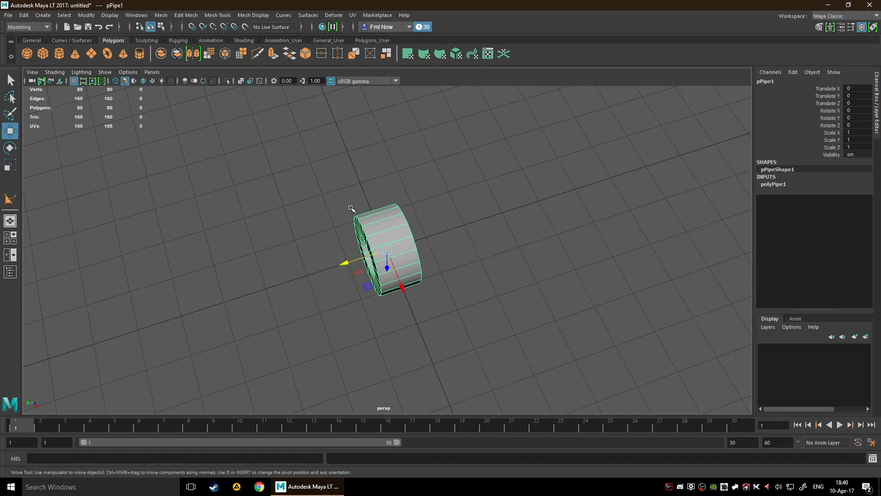
key("e")
key("r")
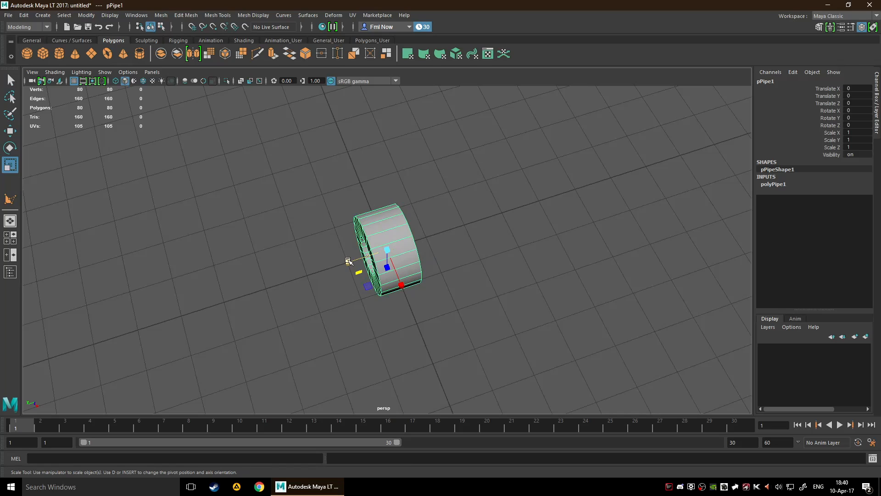
left_click_drag(349, 261, 294, 238)
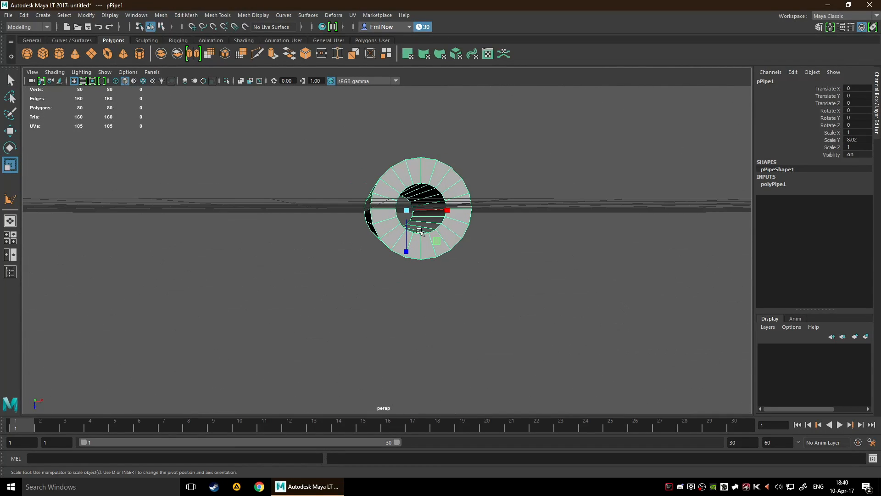
left_click_drag(439, 210, 557, 209)
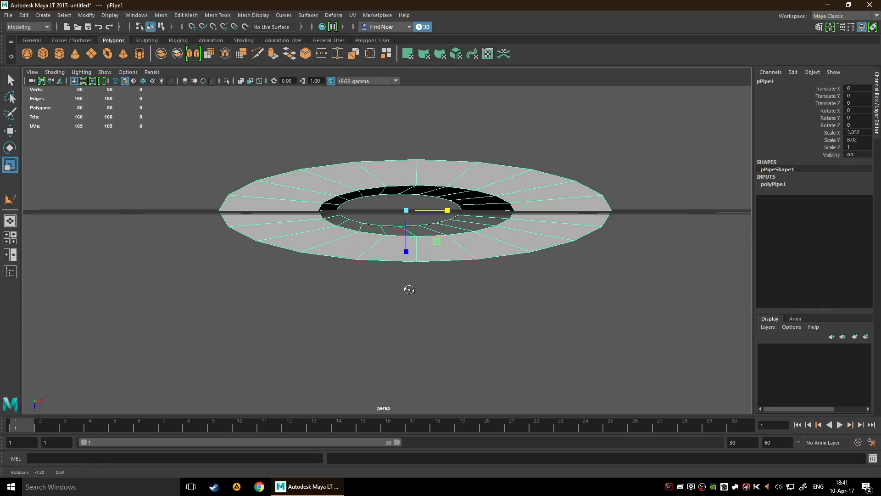
mouse_move(409, 288)
left_mouse_down("alt")
mouse_move(344, 289)
mouse_move(429, 256)
mouse_move(401, 286)
left_mouse_up("alt")
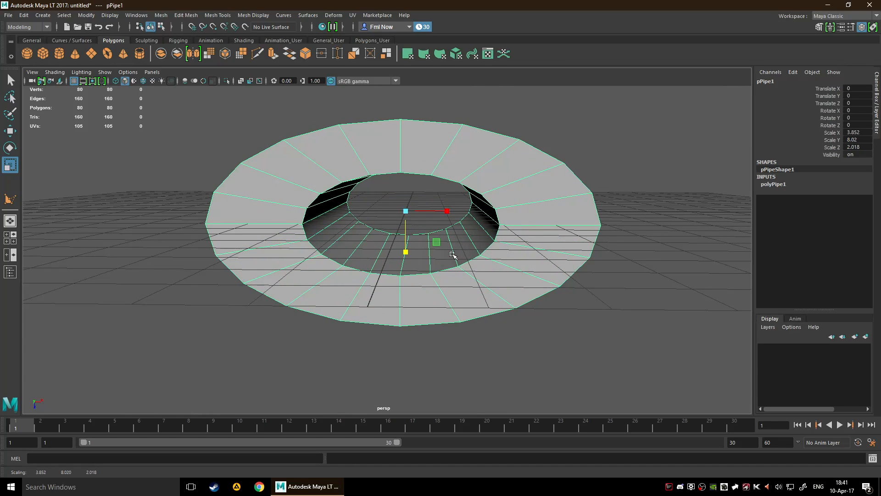
mouse_move(360, 342)
left_mouse_down("alt")
mouse_move(375, 331)
mouse_move(368, 327)
mouse_move(377, 339)
left_mouse_up("alt")
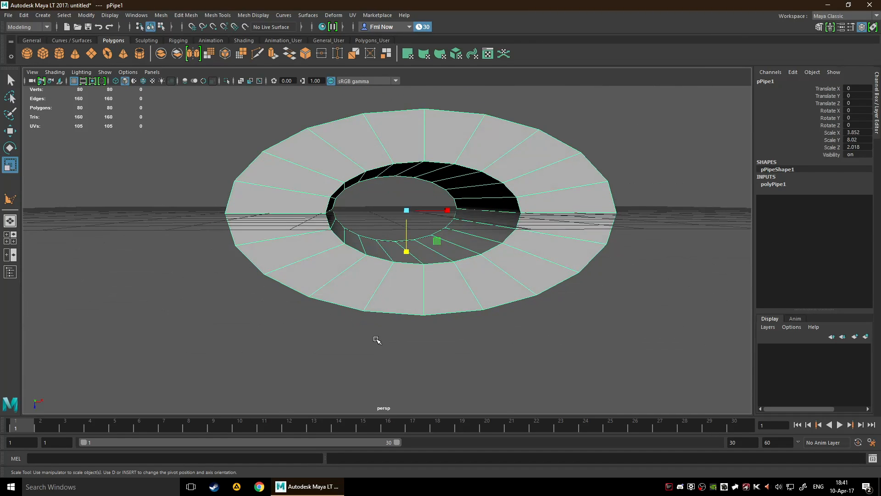
- In the front view, select the edges of the pipe's lower half in edge mode and delete them
key("space")
key("space")
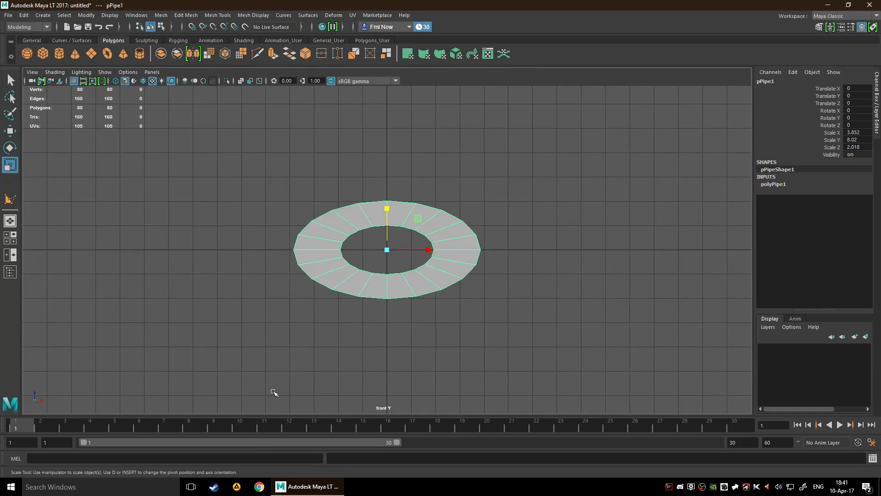
key("F10")
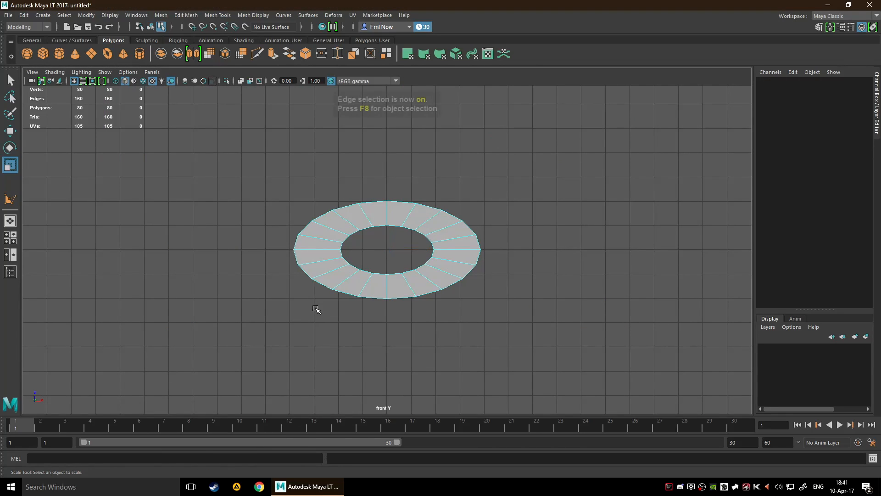
left_click_drag(287, 263, 500, 306)
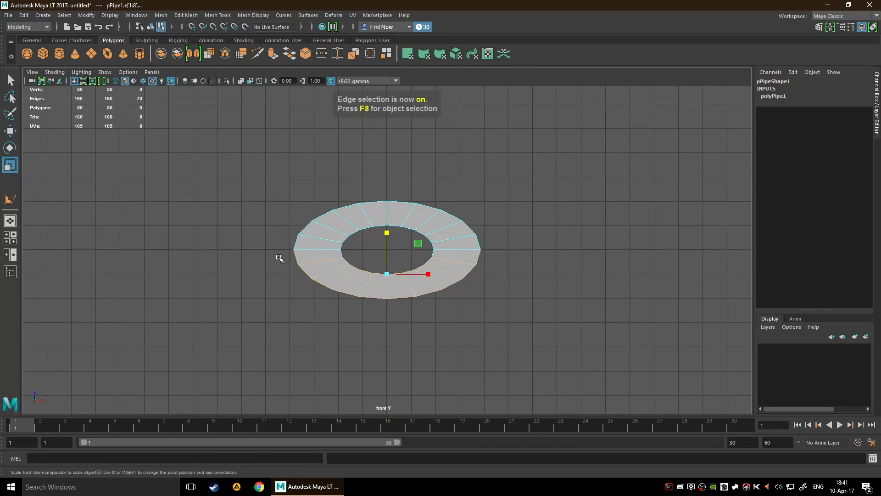
left_click_drag(285, 260, 503, 314)
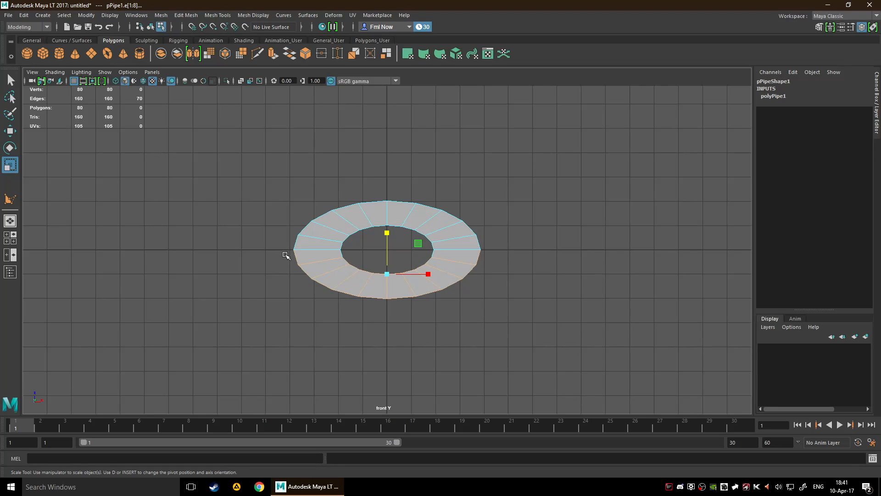
left_click_drag(287, 254, 510, 300)
key("Delete")
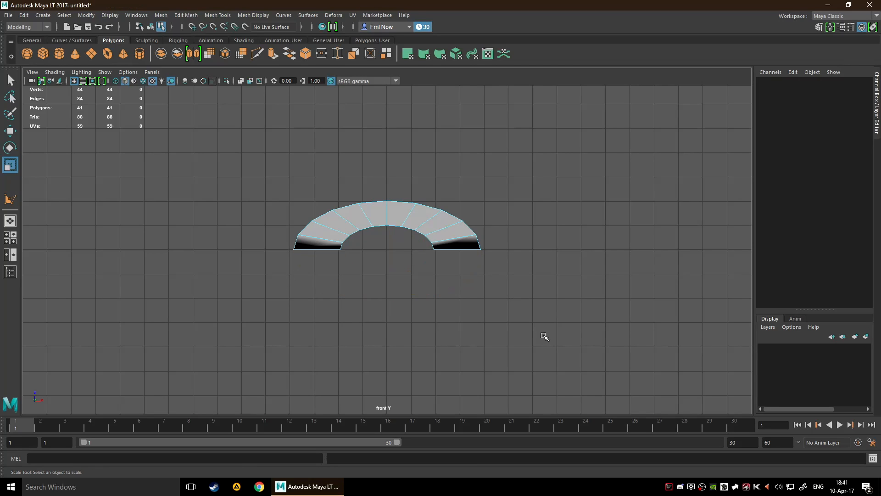
- Examine the half pipe's end faces, inner surface and underside in the perspective view
key("space")
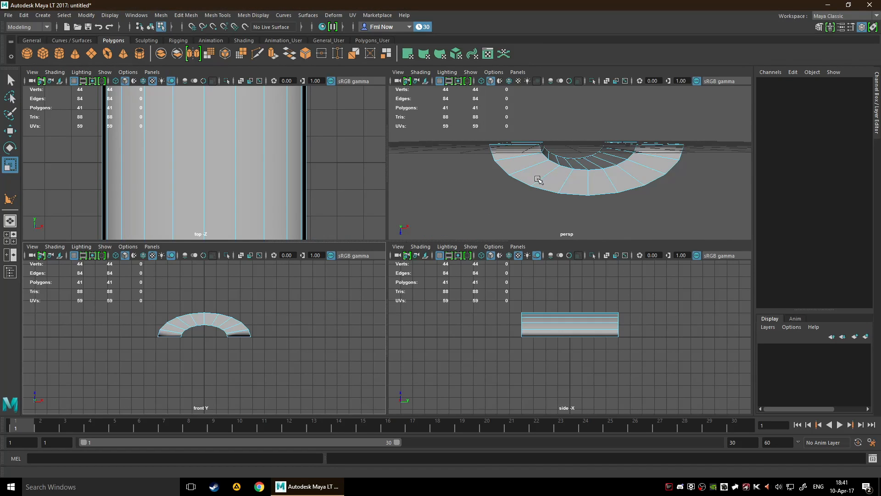
key("space")
left_click_drag(531, 239, 497, 155, "alt")
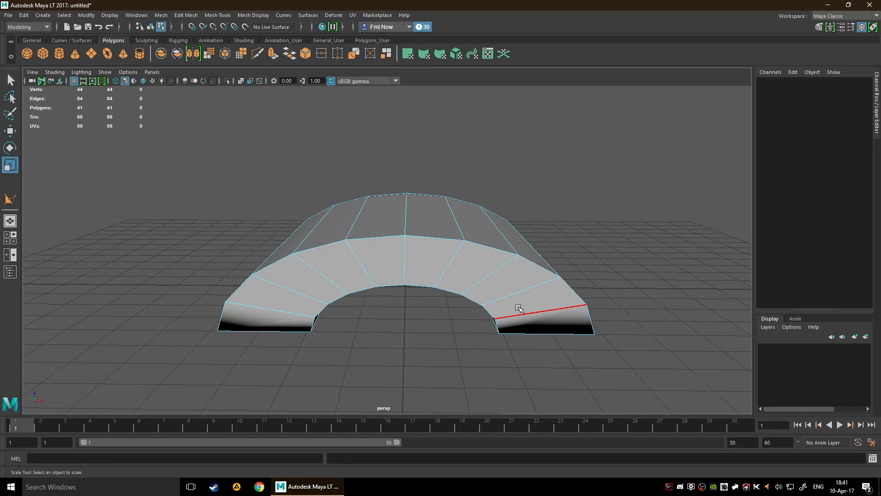
left_click_drag(519, 308, 403, 306, "alt")
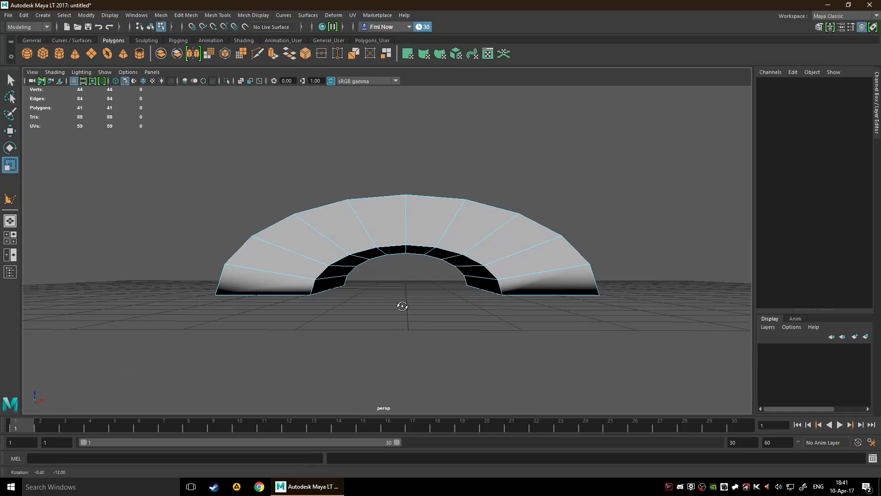
left_click_drag(383, 342, 328, 201, "alt")
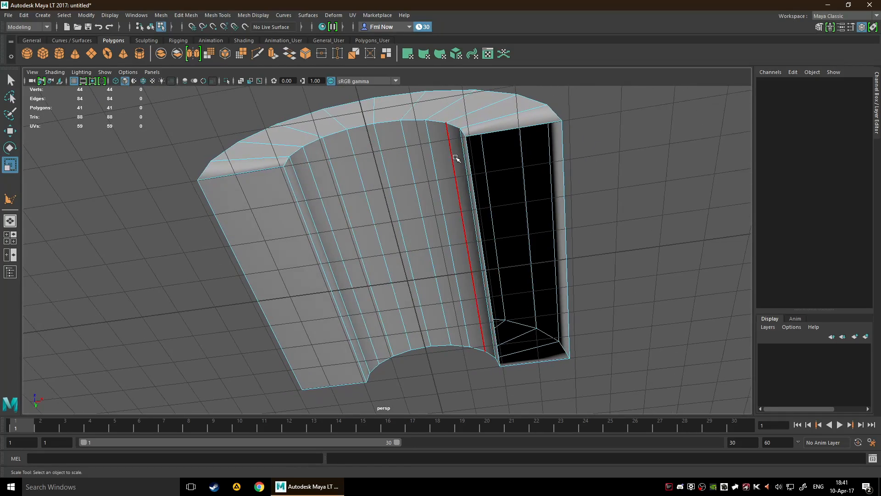
left_click_drag(521, 338, 408, 330, "alt")
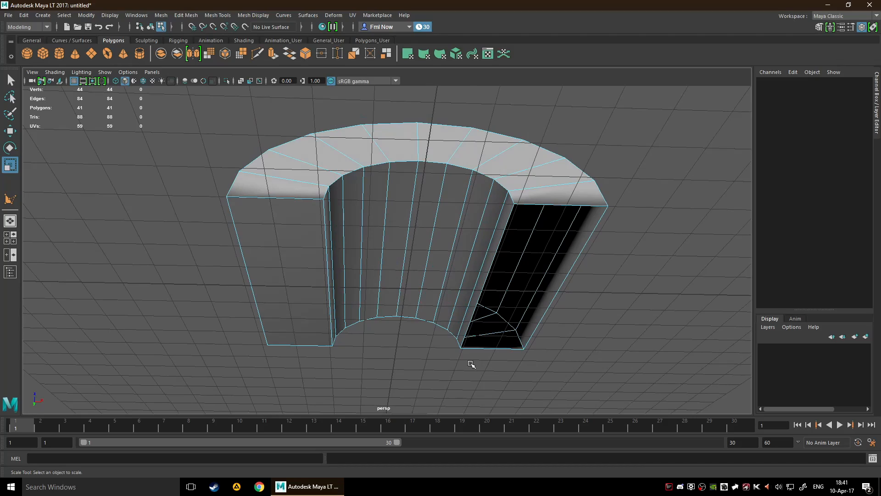
left_click_drag(471, 364, 500, 330, "alt")
- Return the half pipe to object selection mode and activate the Move tool on it
key("F8")
key("w")
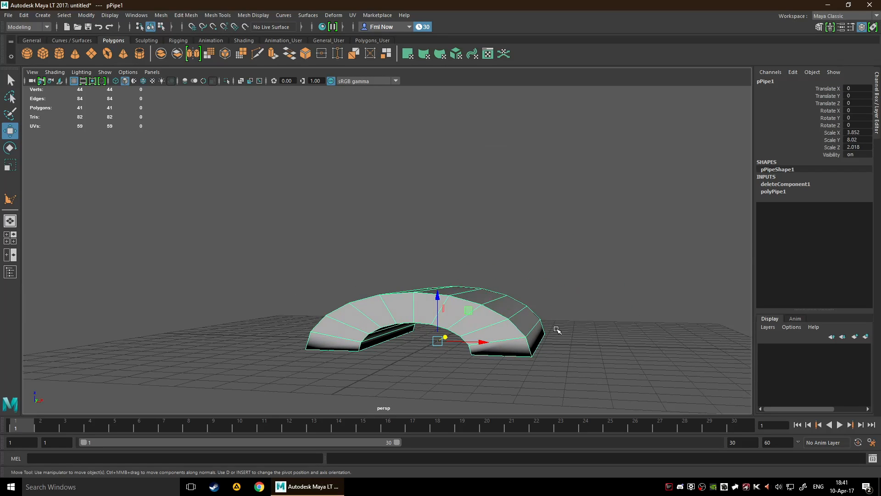
left_click_drag(619, 311, 496, 319, "alt")
left_click_drag(540, 128, 445, 322, "alt")
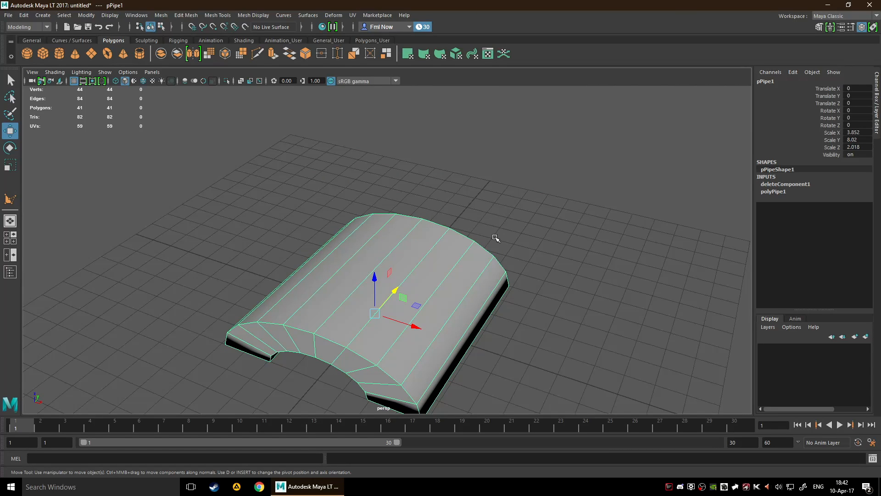
- Scale the half pipe wider along X to about 7.877
left_click_drag(450, 297, 411, 340, "alt")
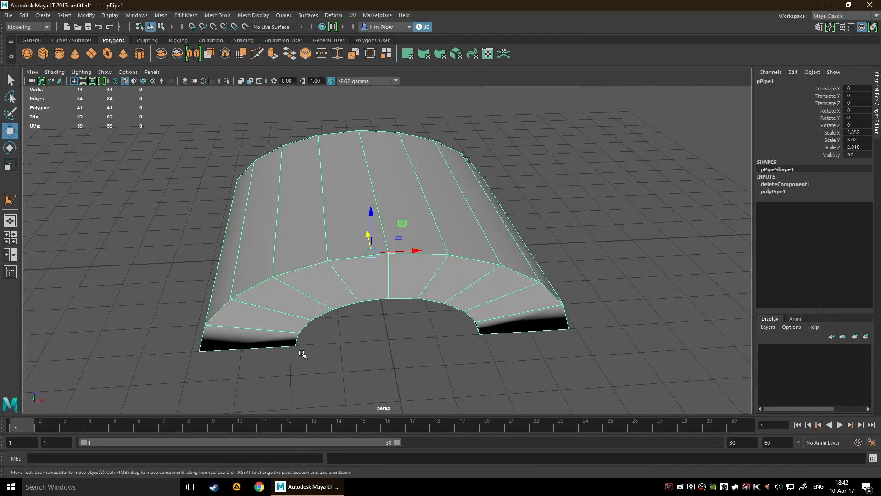
left_click_drag(452, 331, 444, 326, "alt")
left_click_drag(411, 271, 411, 274, "alt")
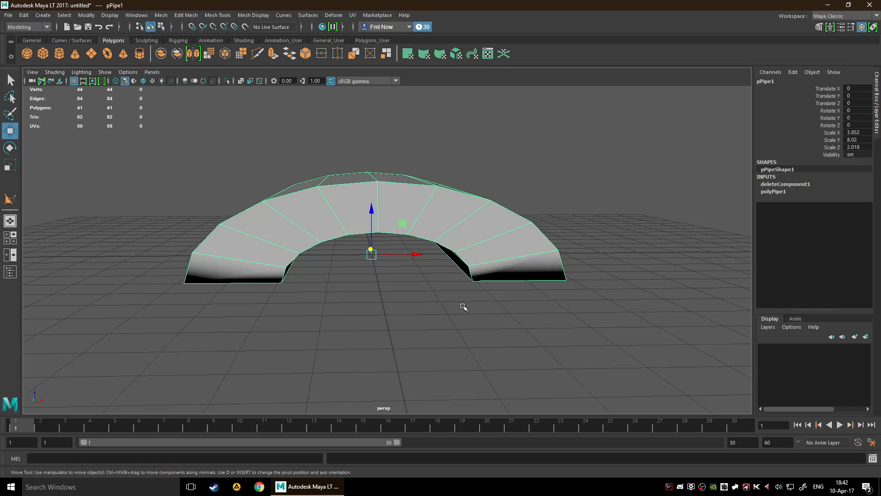
left_click_drag(552, 234, 444, 242, "alt")
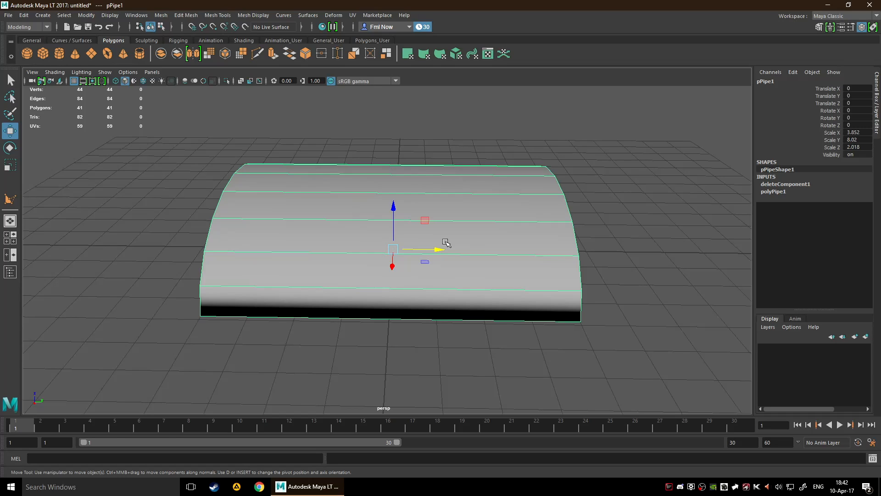
left_click_drag(151, 233, 257, 231, "alt")
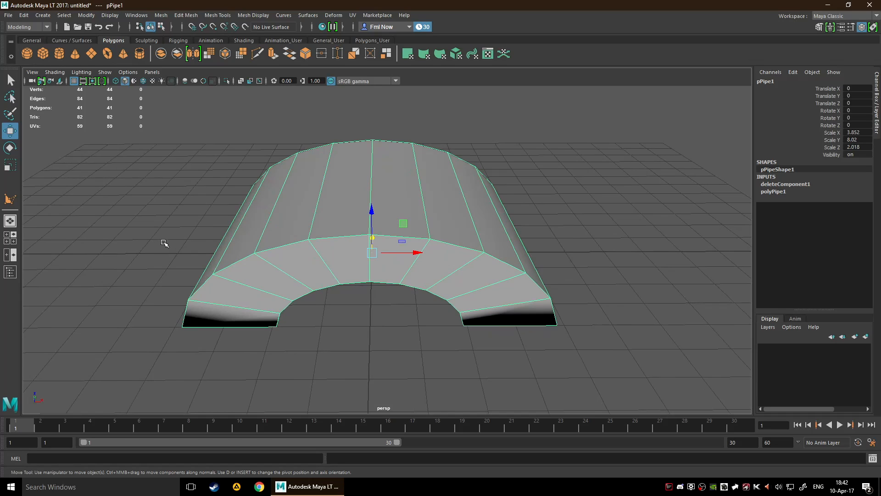
key("r")
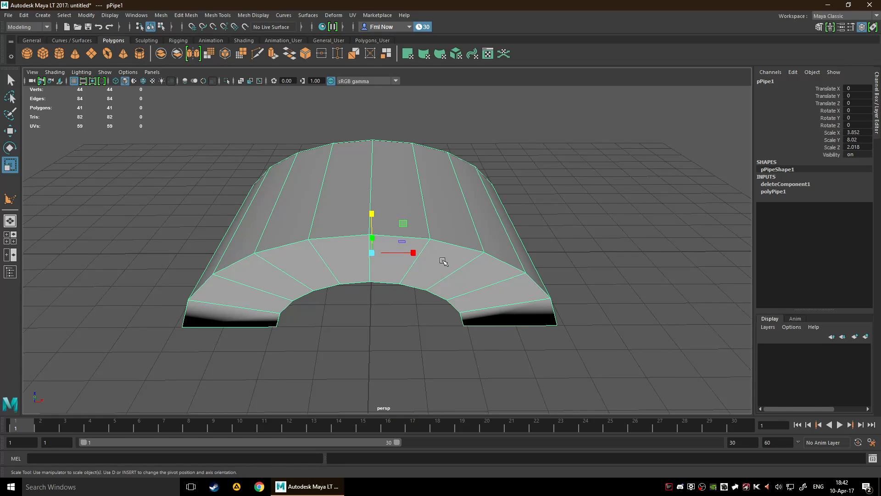
left_click_drag(414, 253, 453, 257)
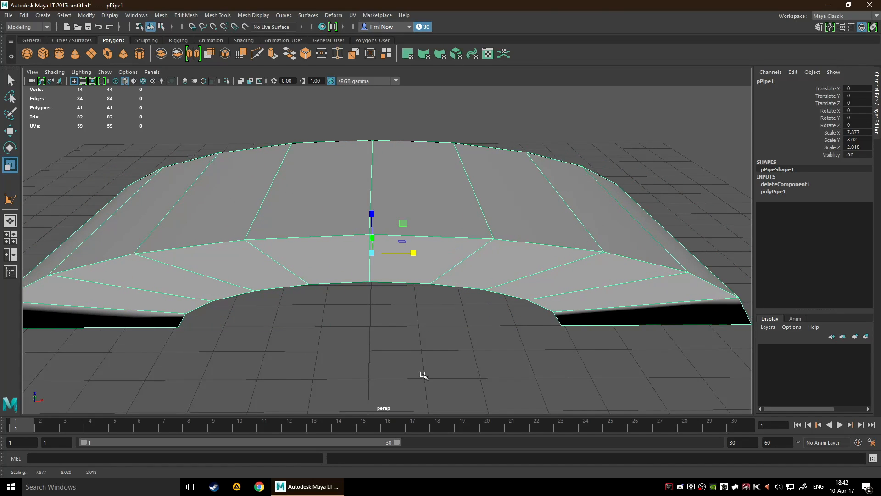
- Scale the half pipe taller along Z to about 9.751 to form a rounded arch, and frame it in the perspective view
left_click_drag(422, 373, 426, 337, "alt")
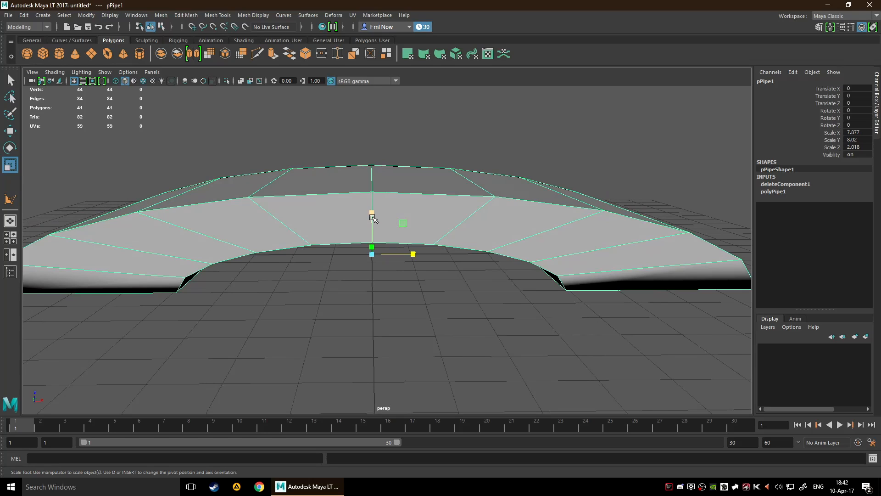
left_click_drag(372, 215, 376, 167)
scroll(373, 275, "down", 5)
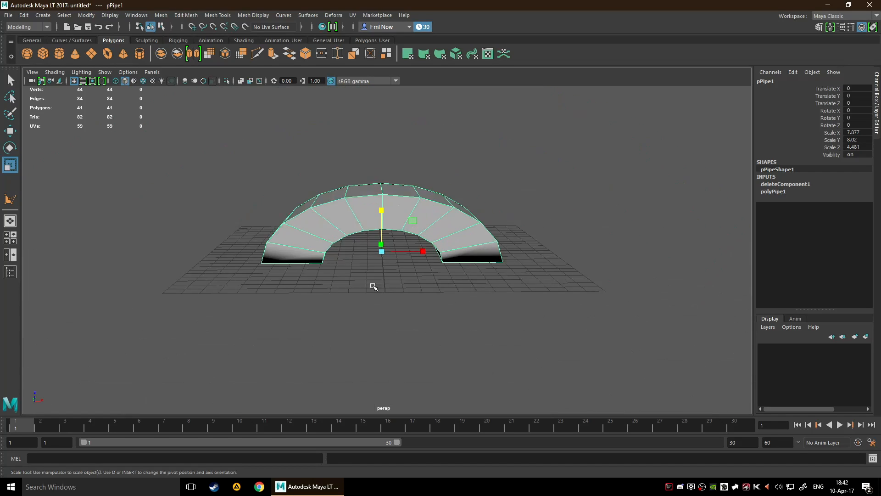
left_click_drag(383, 209, 580, 274)
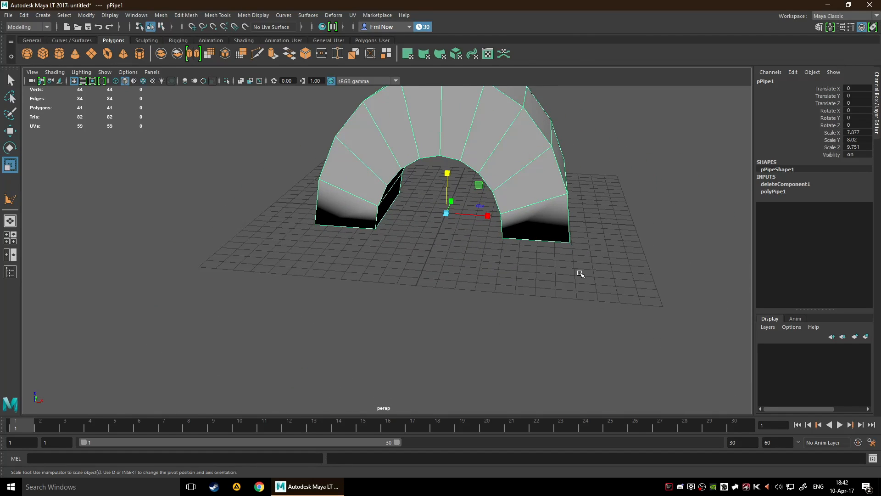
key("f")
left_click_drag(385, 330, 407, 310, "alt")
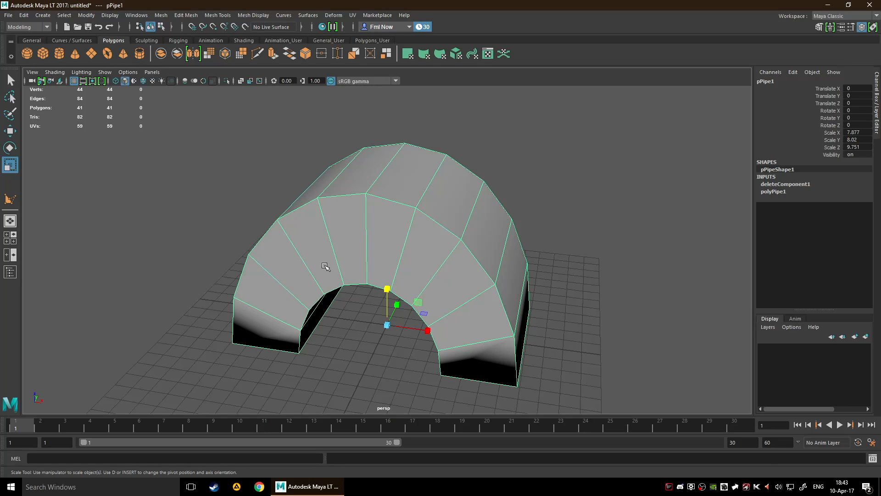
- Switch the workspace to Modeling - Standard and hide the Attribute Editor
scroll(322, 271, "down", 5)
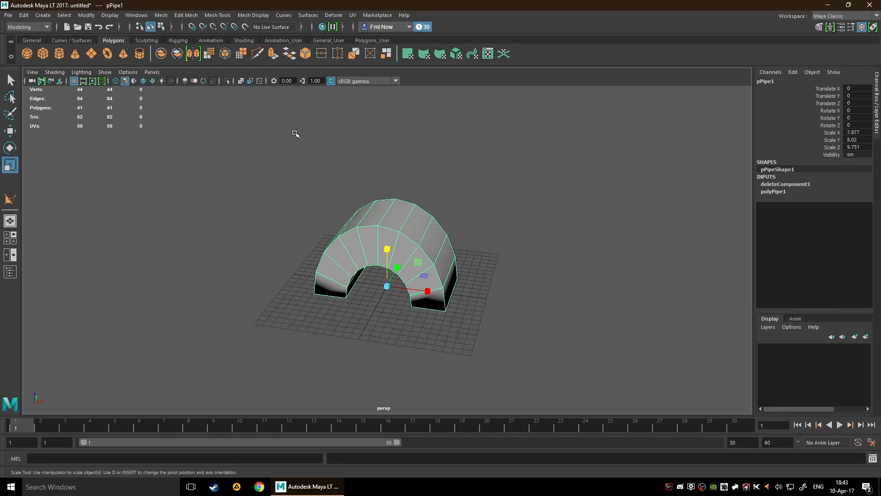
left_click(840, 16)
left_click(829, 35)
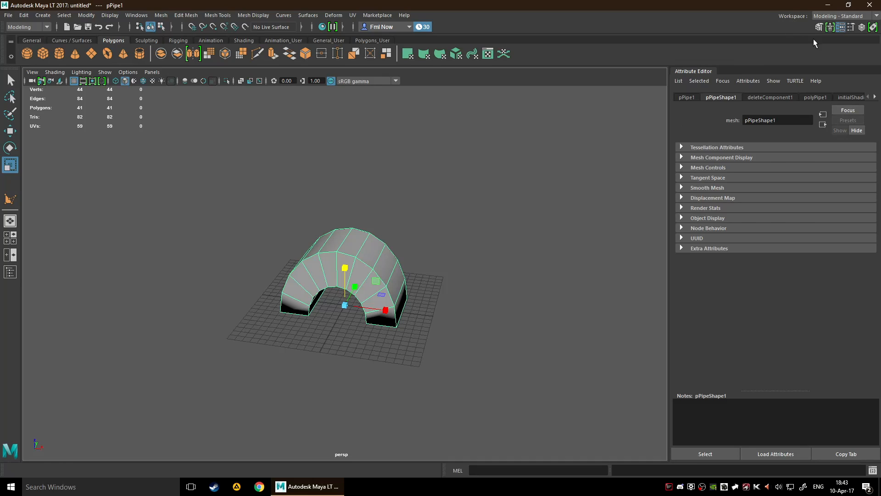
left_click(840, 27)
left_click_drag(561, 228, 558, 287, "alt")
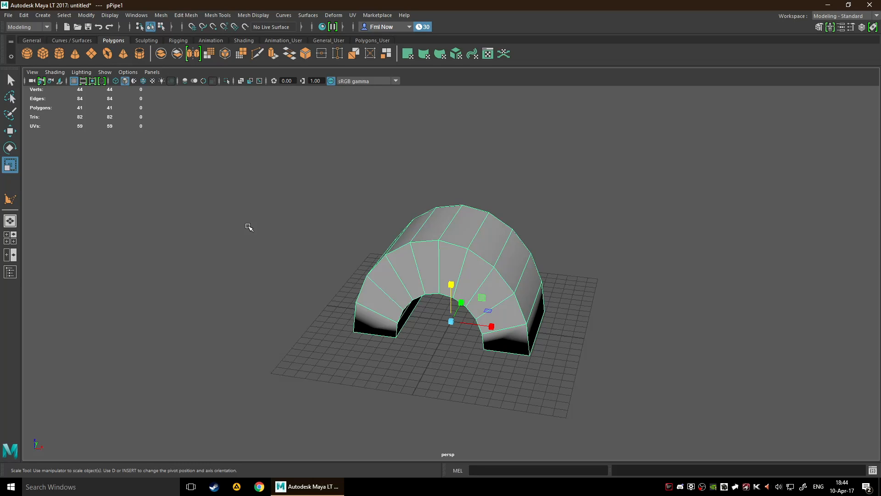
right_click_drag(242, 240, 301, 244, "alt")
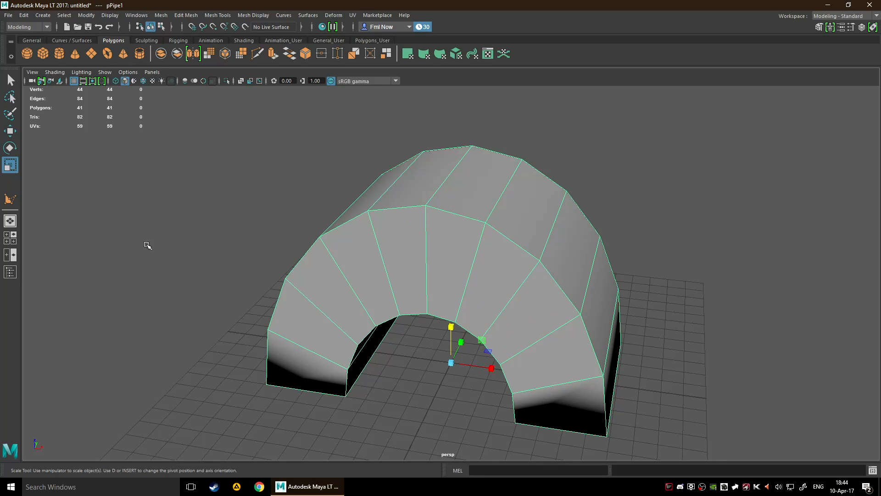
scroll(407, 328, "down", 3)
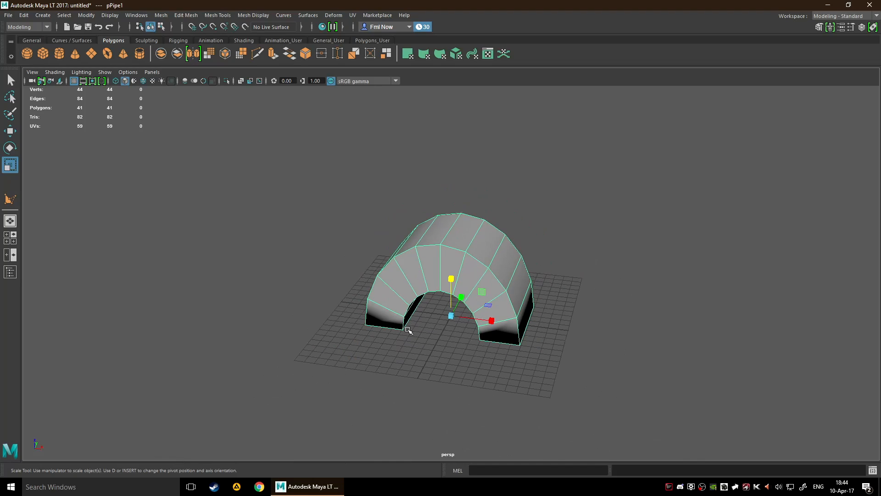
scroll(407, 329, "up", 2)
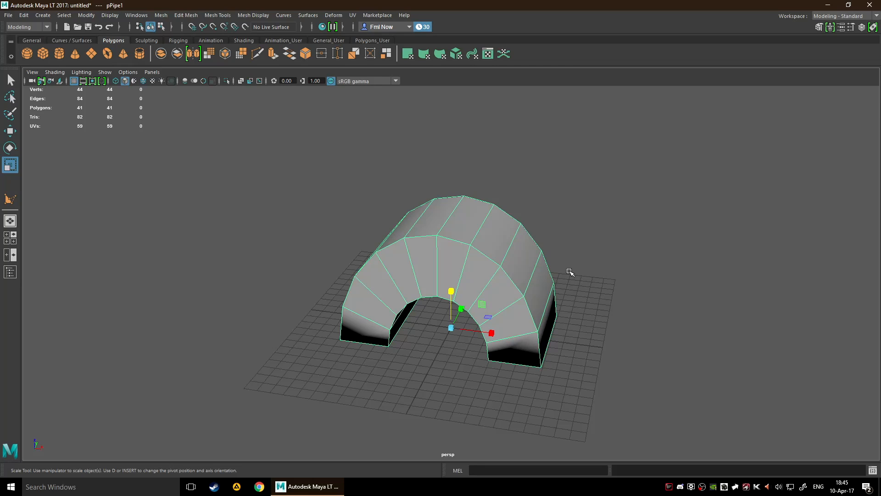
scroll(570, 272, "up", 4)
scroll(570, 288, "down", 6)
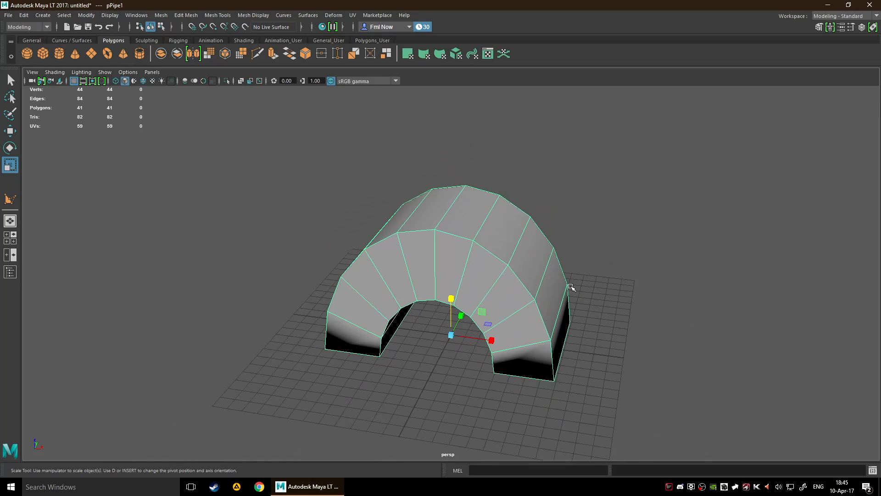
scroll(569, 327, "up", 3)
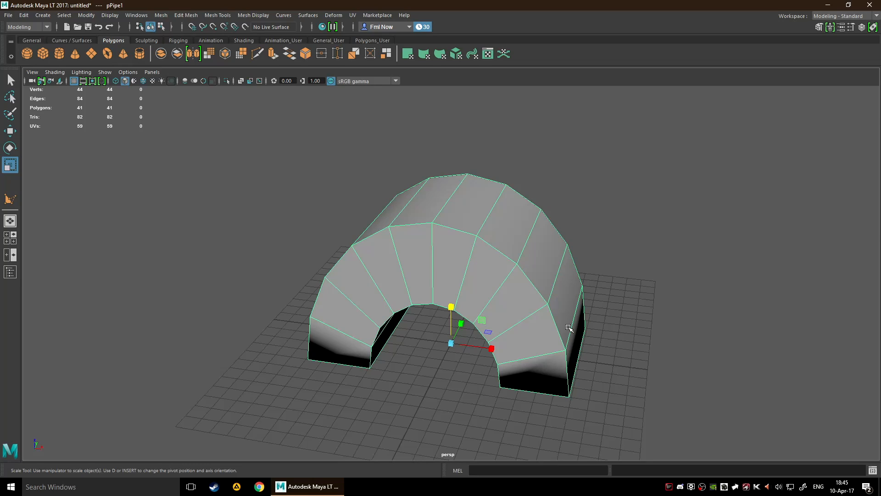
scroll(639, 334, "down", 3)
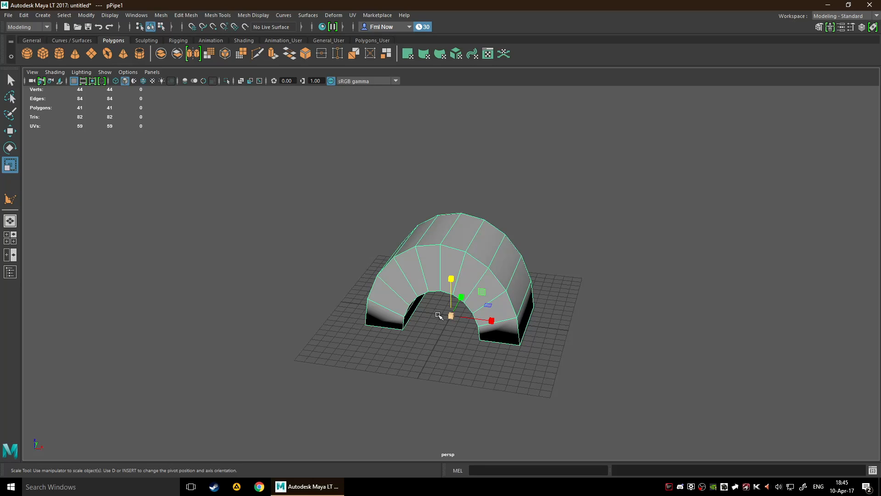
scroll(439, 315, "up", 3)
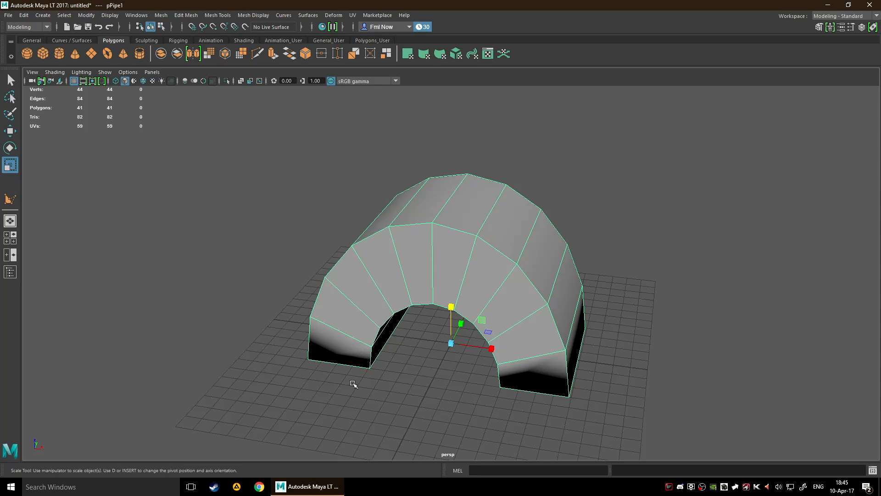
- Preview the arch with smooth mesh display, both with and without its cage, and inspect the underside and feet
key("2")
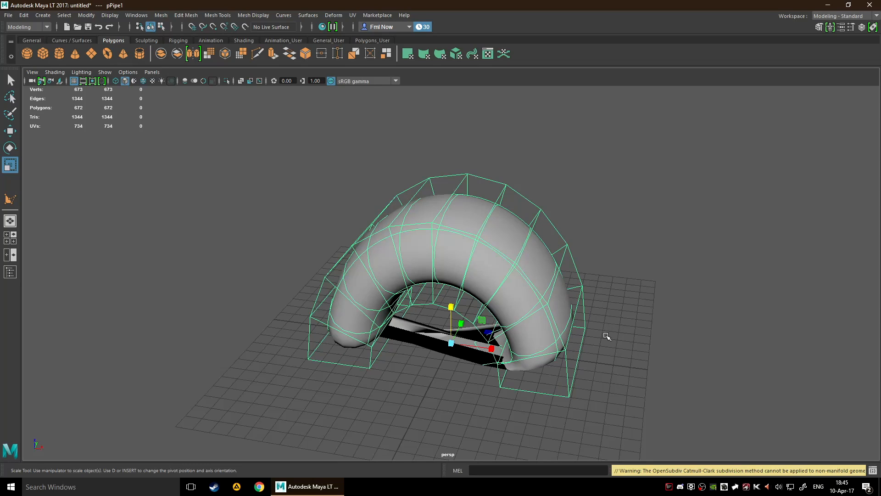
left_click_drag(561, 357, 484, 210, "alt")
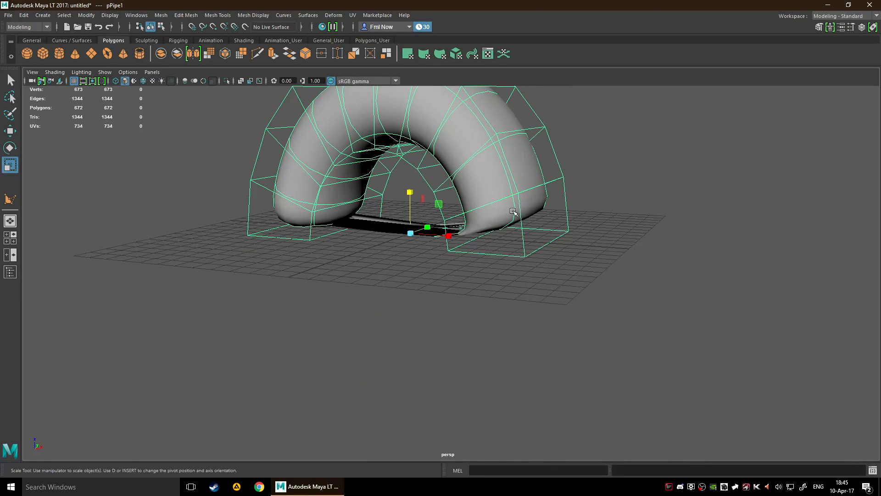
scroll(509, 221, "up", 3)
middle_click_drag(510, 220, 531, 409, "alt")
key("3")
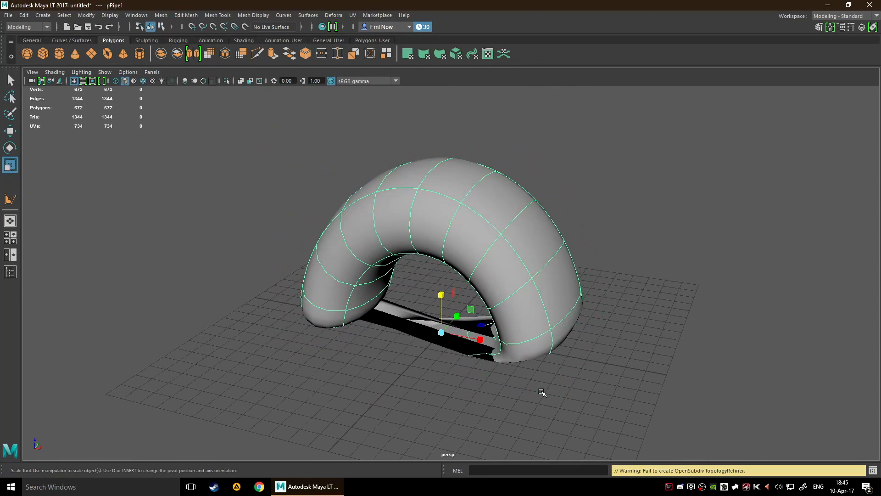
left_click_drag(540, 392, 552, 364, "alt")
key("2")
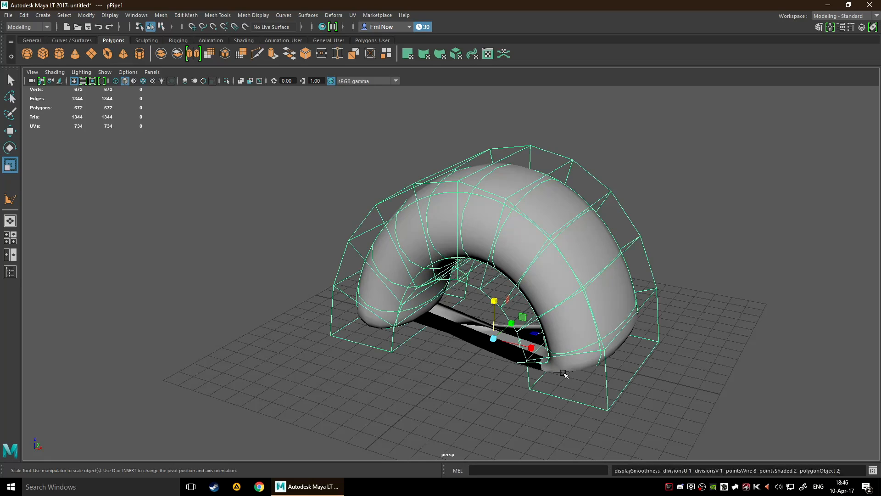
- Compare the arch's unsmoothed, cage-plus-smooth and fully smooth displays, ending on the unsmoothed display
key("1")
key("3")
key("2")
key("1")
key("2")
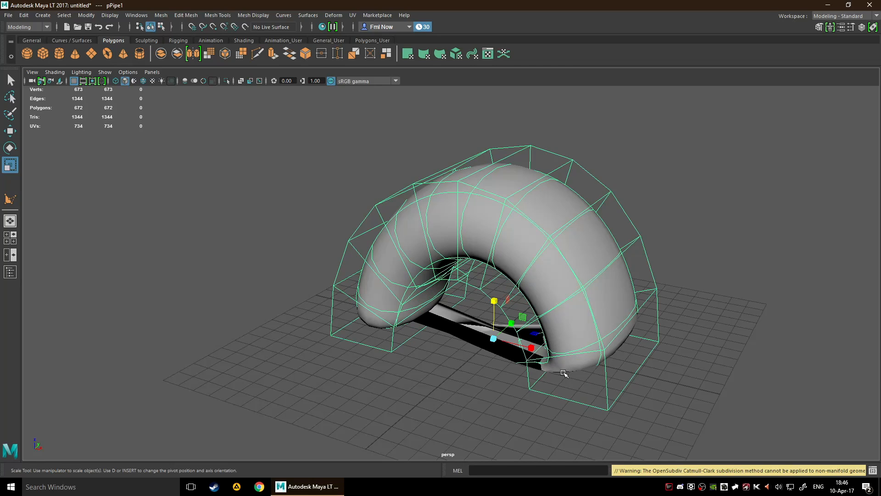
key("3")
key("1")
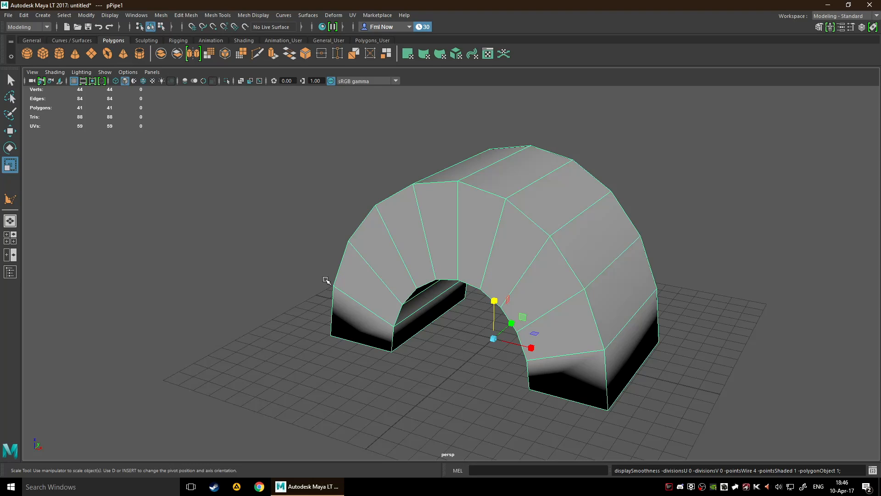
- Delete the arch from the scene
left_click(288, 344)
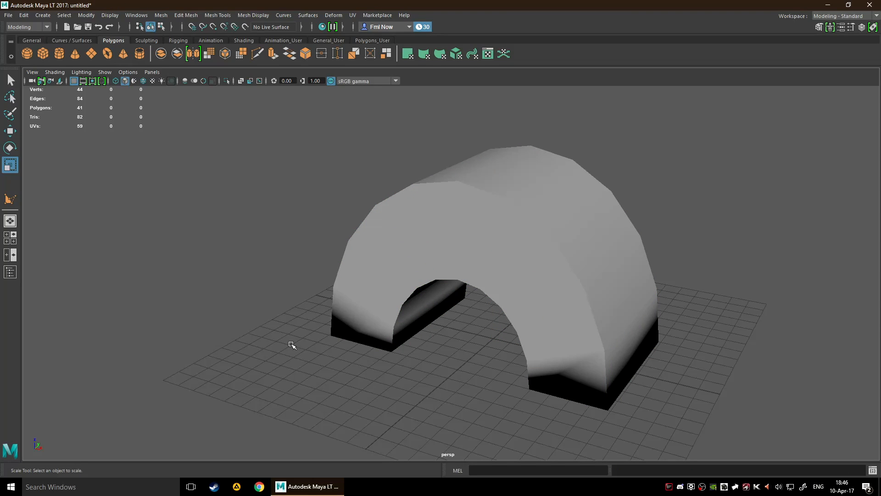
left_click(403, 228)
key("Delete")
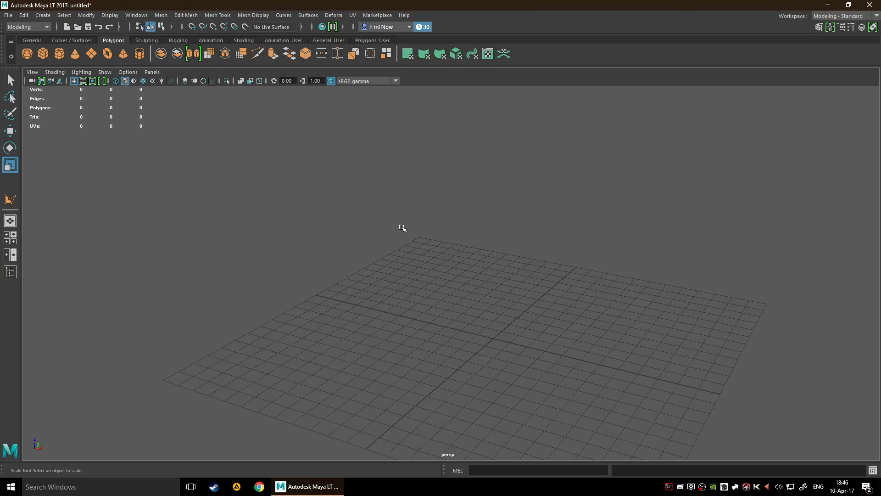